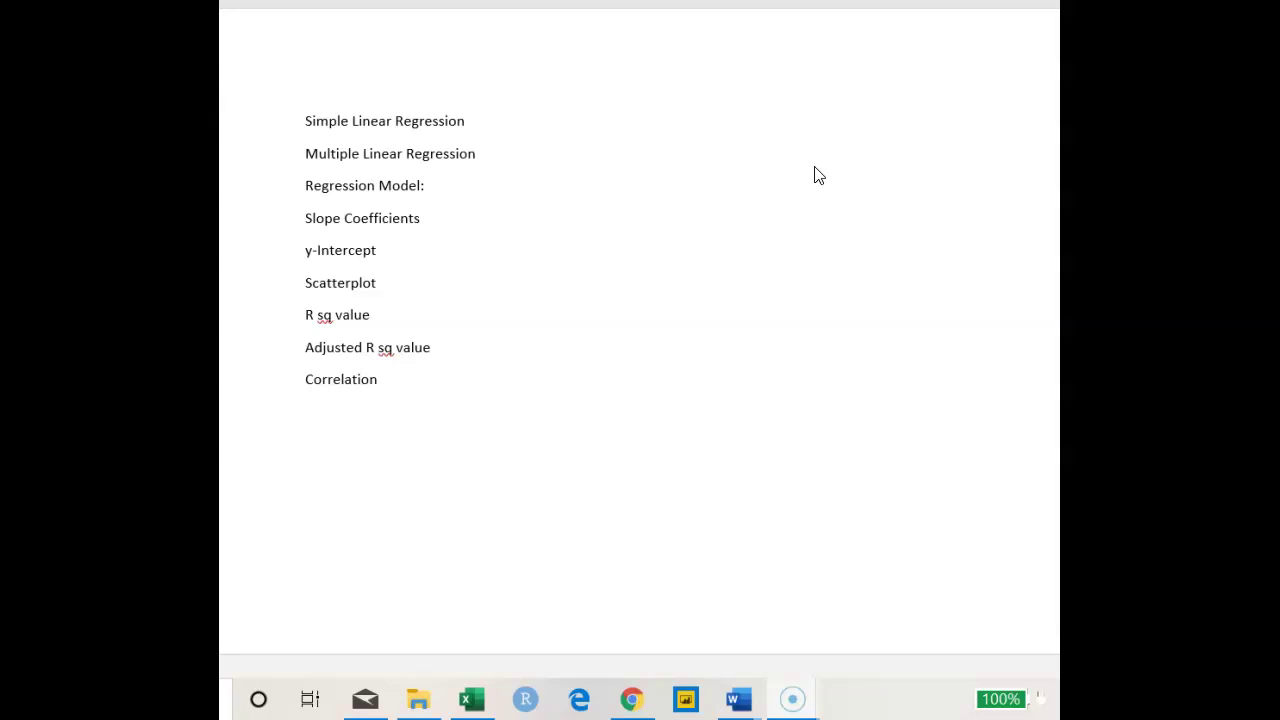
# Handwrite a red 'y' to the right of the regression term list
pyautogui.scroll(-1, 816, 170)
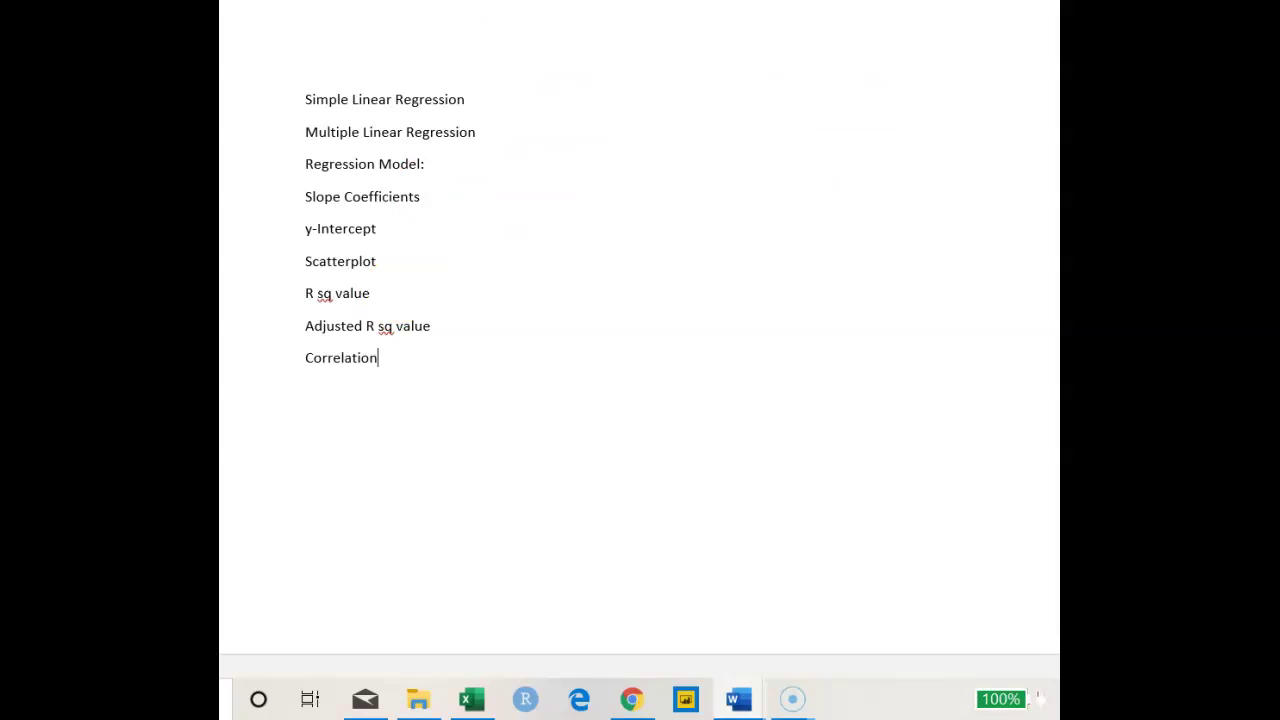
pyautogui.scroll(-1, 640, 194)
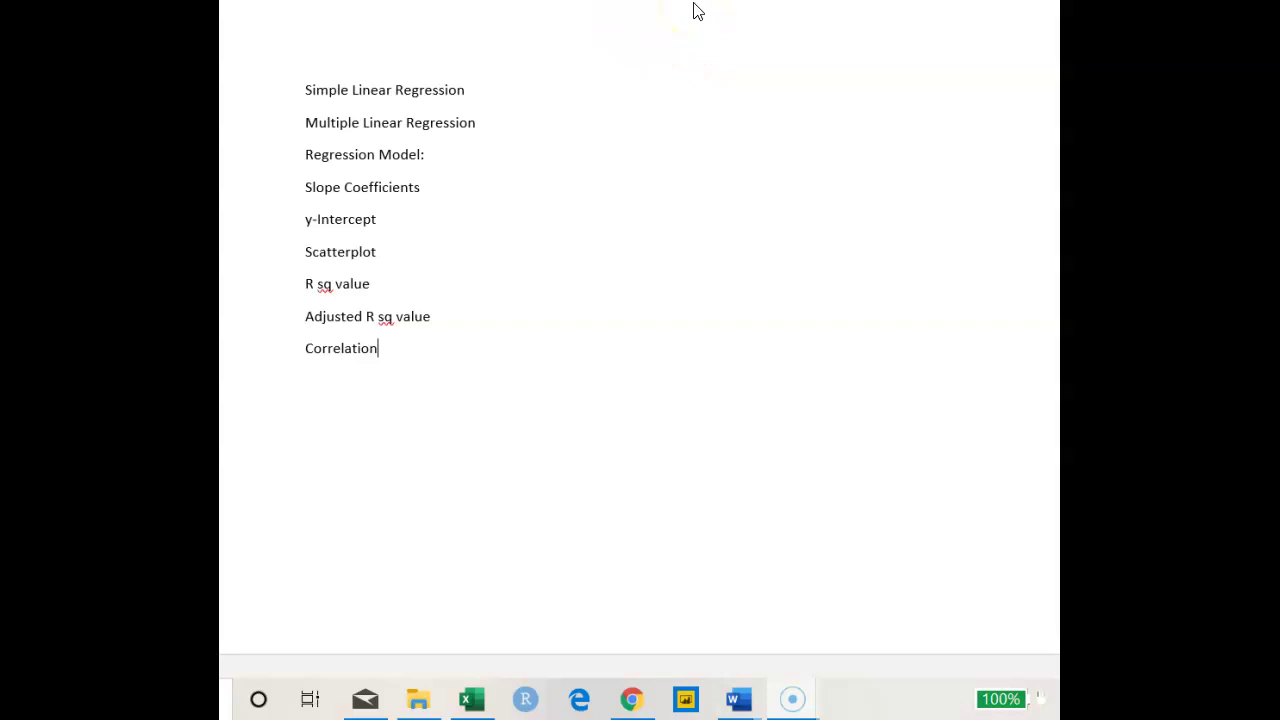
pyautogui.moveTo(590, 88)
pyautogui.mouseDown()
pyautogui.moveTo(615, 195)
pyautogui.moveTo(630, 116)
pyautogui.moveTo(711, 103)
pyautogui.moveTo(776, 116)
pyautogui.mouseUp()
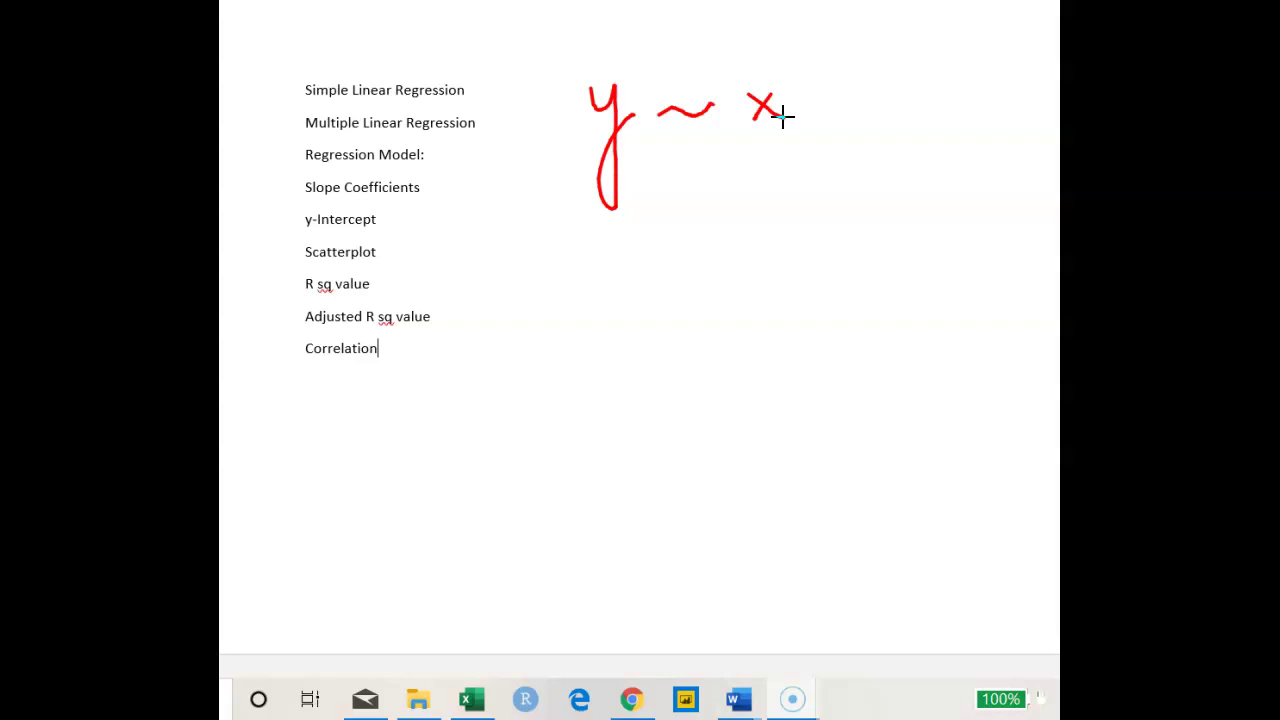
# Handwrite y = β0 + β1x below y ~ x and draw an arrow from β0 to 'y-Intercept'
pyautogui.moveTo(588, 242)
pyautogui.mouseDown()
pyautogui.moveTo(601, 350)
pyautogui.moveTo(635, 259)
pyautogui.moveTo(665, 260)
pyautogui.moveTo(638, 276)
pyautogui.moveTo(669, 277)
pyautogui.mouseUp()
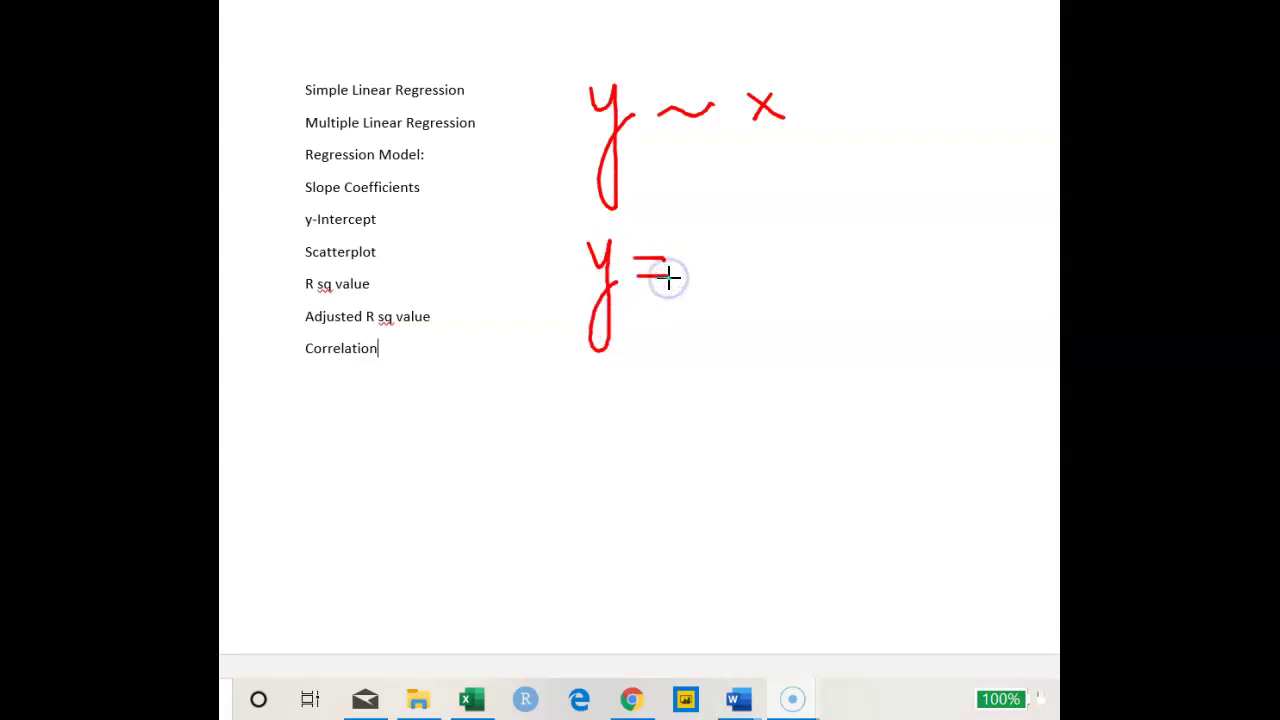
pyautogui.moveTo(708, 318)
pyautogui.mouseDown()
pyautogui.moveTo(701, 264)
pyautogui.moveTo(730, 220)
pyautogui.moveTo(745, 252)
pyautogui.moveTo(708, 264)
pyautogui.moveTo(743, 304)
pyautogui.moveTo(745, 281)
pyautogui.moveTo(789, 262)
pyautogui.mouseUp()
pyautogui.moveTo(843, 222)
pyautogui.mouseDown()
pyautogui.moveTo(840, 311)
pyautogui.moveTo(870, 250)
pyautogui.moveTo(846, 263)
pyautogui.moveTo(883, 277)
pyautogui.mouseUp()
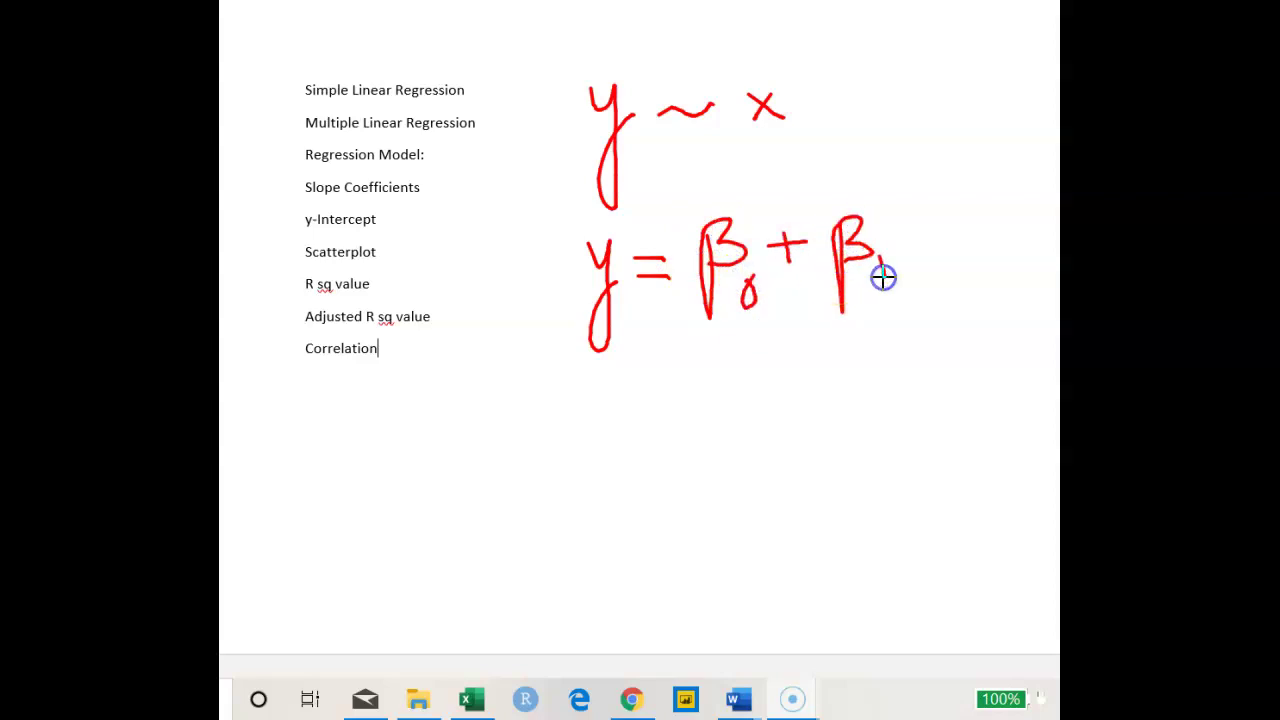
pyautogui.moveTo(930, 222)
pyautogui.mouseDown()
pyautogui.moveTo(902, 250)
pyautogui.moveTo(940, 251)
pyautogui.mouseUp()
pyautogui.moveTo(702, 232)
pyautogui.mouseDown()
pyautogui.moveTo(574, 211)
pyautogui.moveTo(397, 220)
pyautogui.moveTo(413, 234)
pyautogui.mouseUp()
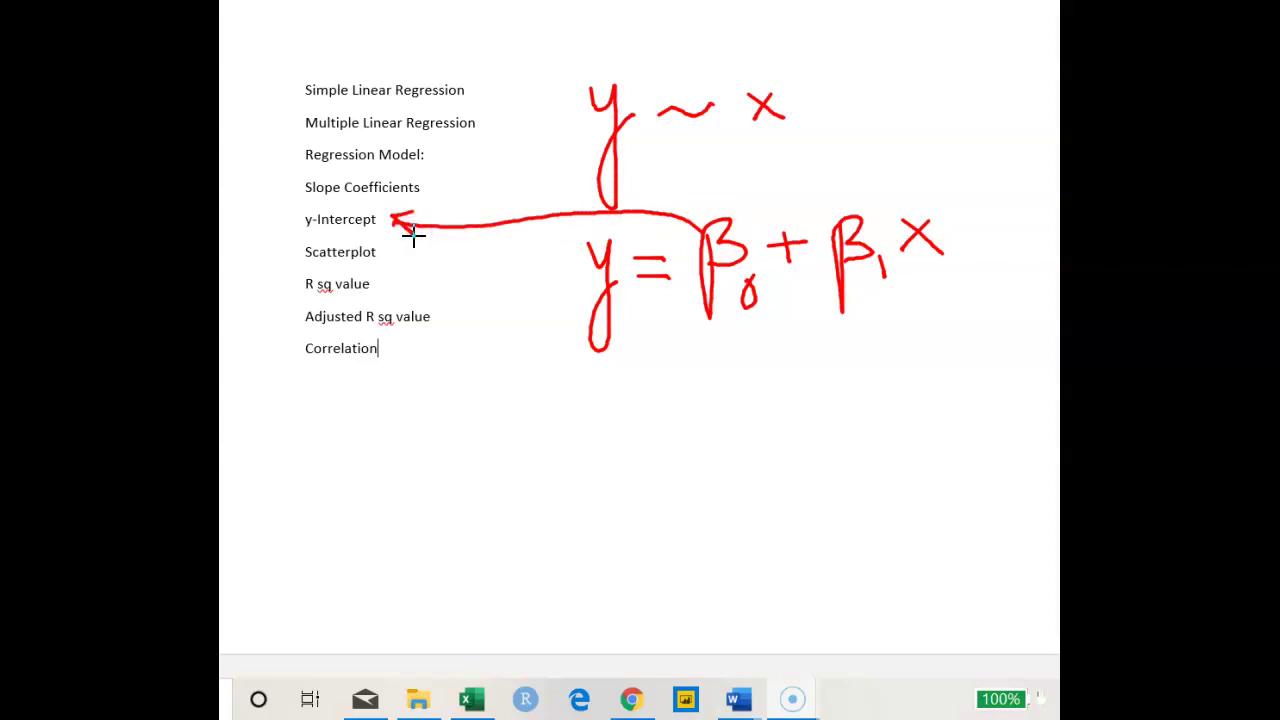
# Arrow β1 to 'Slope Coefficients' and handwrite y = b0 + b1x + e
pyautogui.moveTo(858, 283)
pyautogui.mouseDown()
pyautogui.moveTo(838, 377)
pyautogui.moveTo(718, 397)
pyautogui.moveTo(644, 384)
pyautogui.moveTo(533, 335)
pyautogui.moveTo(438, 212)
pyautogui.mouseUp()
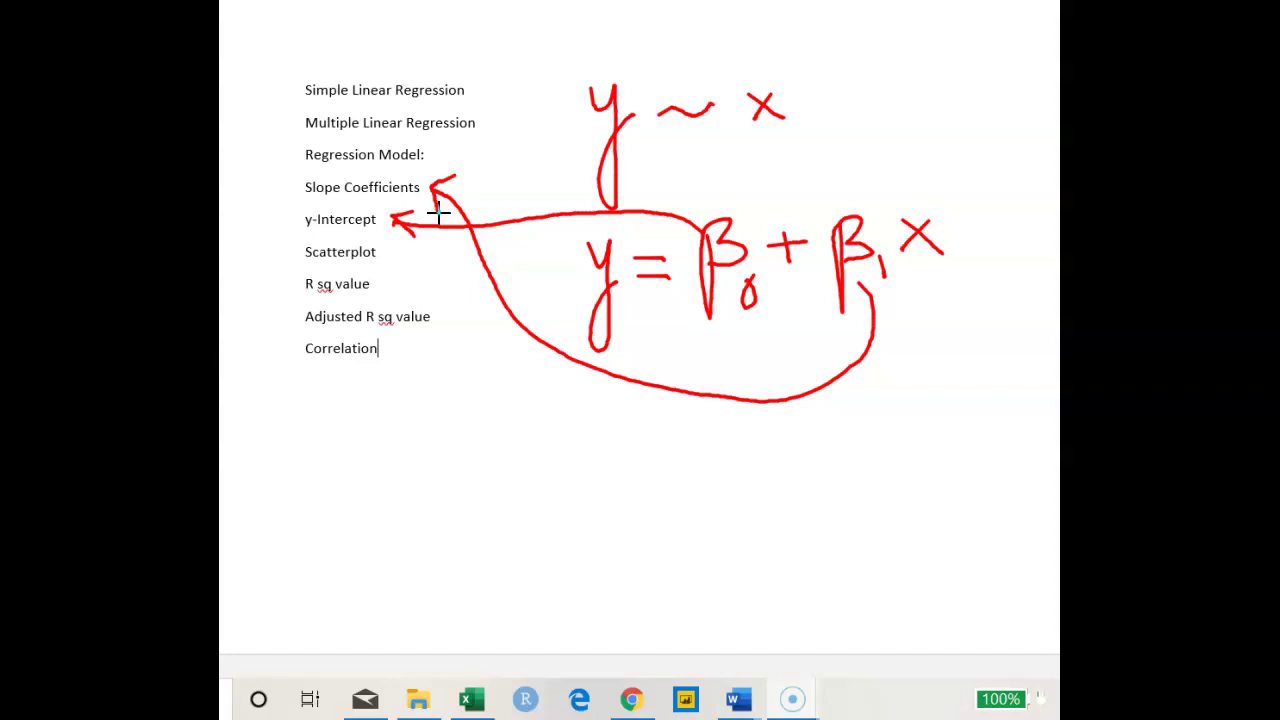
pyautogui.moveTo(408, 440); pyautogui.dragTo(420, 480)
pyautogui.moveTo(425, 445)
pyautogui.mouseDown()
pyautogui.moveTo(429, 501)
pyautogui.moveTo(413, 508)
pyautogui.moveTo(505, 458)
pyautogui.mouseUp()
pyautogui.moveTo(470, 480); pyautogui.dragTo(502, 480)
pyautogui.moveTo(562, 426)
pyautogui.mouseDown()
pyautogui.moveTo(577, 466)
pyautogui.moveTo(622, 478)
pyautogui.mouseUp()
pyautogui.moveTo(620, 453)
pyautogui.mouseDown()
pyautogui.moveTo(651, 451)
pyautogui.moveTo(646, 466)
pyautogui.mouseUp()
pyautogui.moveTo(699, 428)
pyautogui.mouseDown()
pyautogui.moveTo(697, 469)
pyautogui.moveTo(752, 492)
pyautogui.mouseUp()
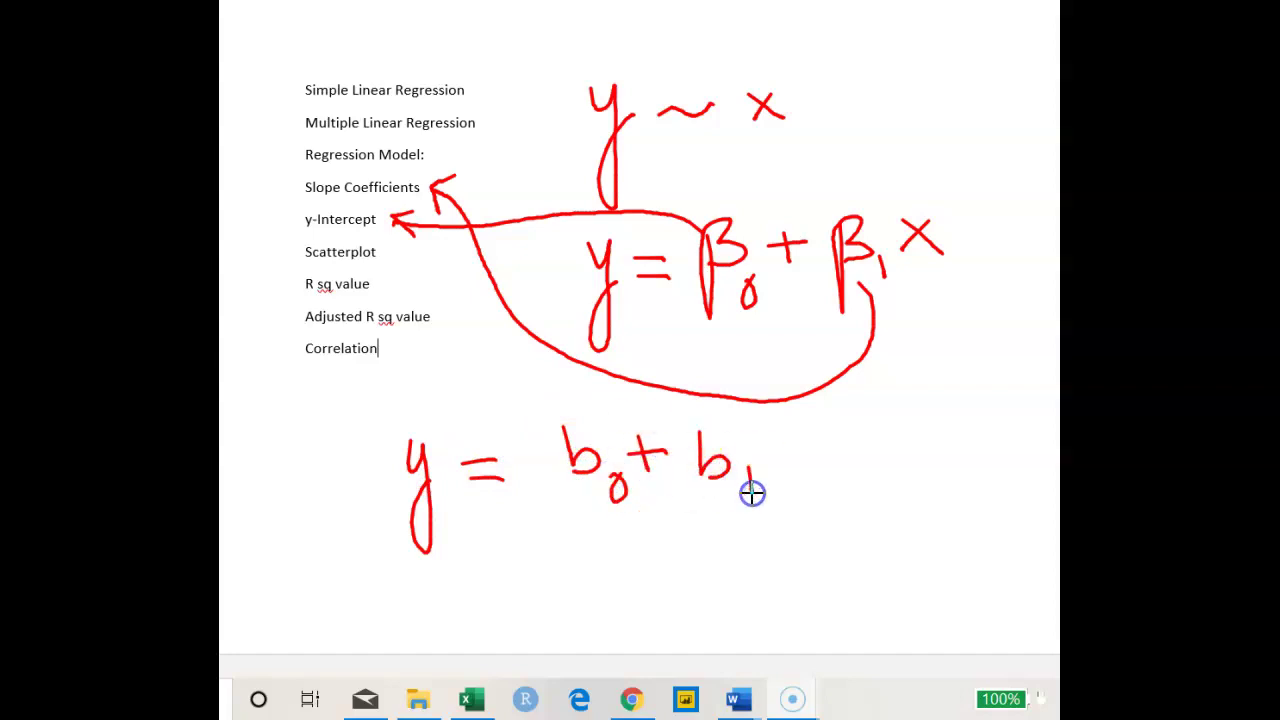
pyautogui.moveTo(792, 446)
pyautogui.mouseDown()
pyautogui.moveTo(769, 468)
pyautogui.moveTo(852, 453)
pyautogui.moveTo(840, 477)
pyautogui.moveTo(877, 443)
pyautogui.moveTo(922, 467)
pyautogui.moveTo(892, 550)
pyautogui.mouseUp()
# Draw an arrow up at e and start labelling it 'residual'
pyautogui.moveTo(893, 502)
pyautogui.mouseDown()
pyautogui.moveTo(893, 551)
pyautogui.moveTo(903, 517)
pyautogui.mouseUp()
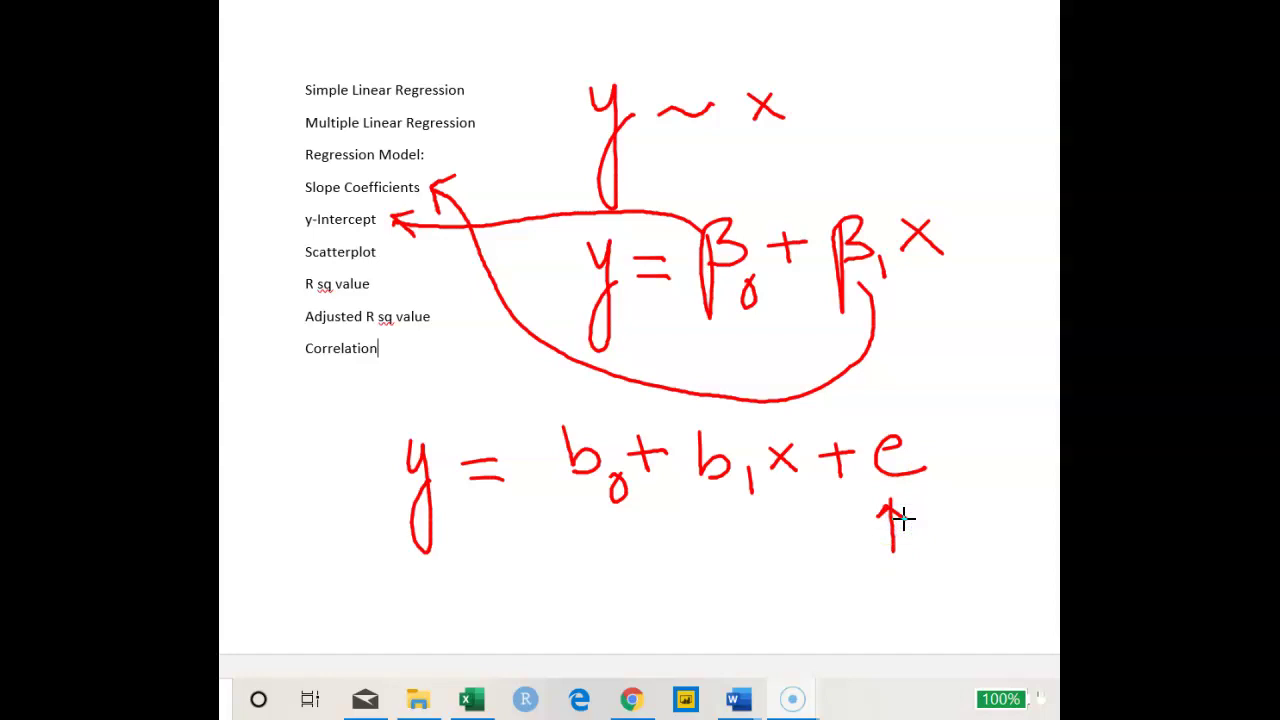
pyautogui.moveTo(778, 572)
pyautogui.mouseDown()
pyautogui.moveTo(825, 602)
pyautogui.moveTo(850, 604)
pyautogui.moveTo(858, 568)
pyautogui.moveTo(894, 565)
pyautogui.moveTo(906, 609)
pyautogui.moveTo(924, 582)
pyautogui.moveTo(949, 581)
pyautogui.moveTo(972, 532)
pyautogui.moveTo(997, 570)
pyautogui.mouseUp()
pyautogui.click(859, 567)
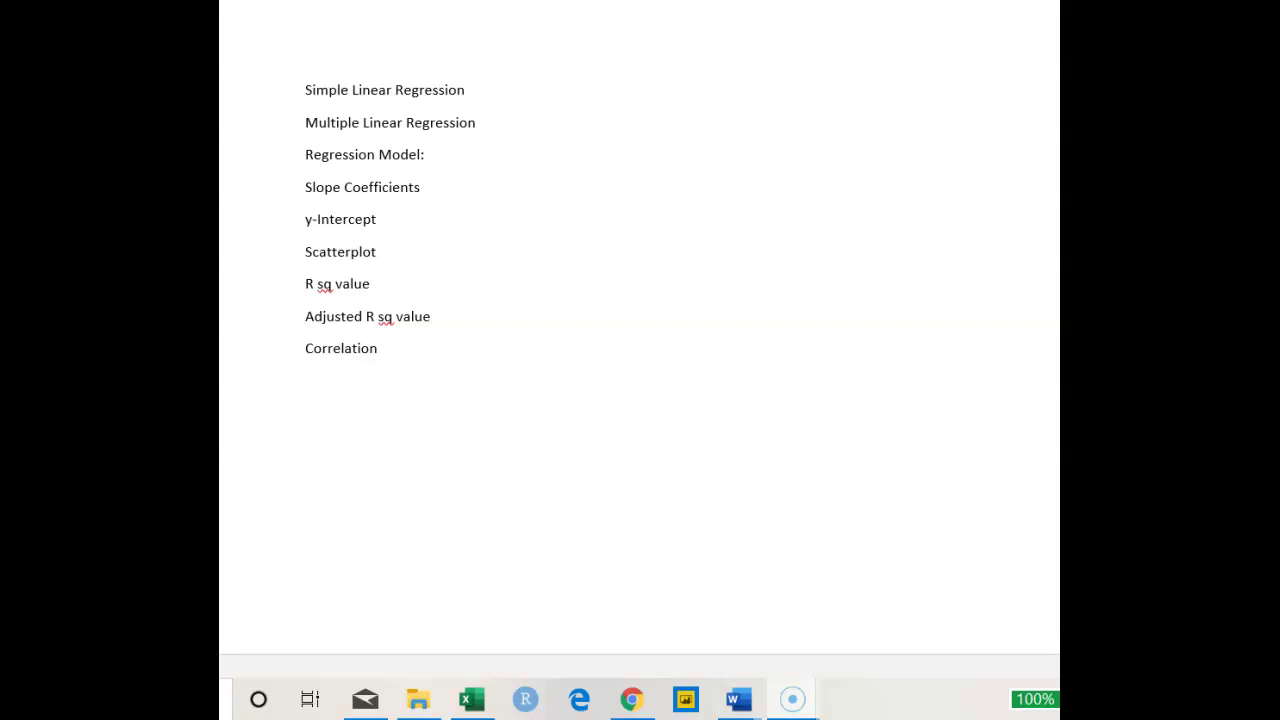
# Handwrite ŷ and y, then the residual relation y − ŷ = e
pyautogui.moveTo(598, 108)
pyautogui.mouseDown()
pyautogui.moveTo(629, 149)
pyautogui.moveTo(640, 137)
pyautogui.mouseUp()
pyautogui.moveTo(600, 92); pyautogui.dragTo(627, 85)
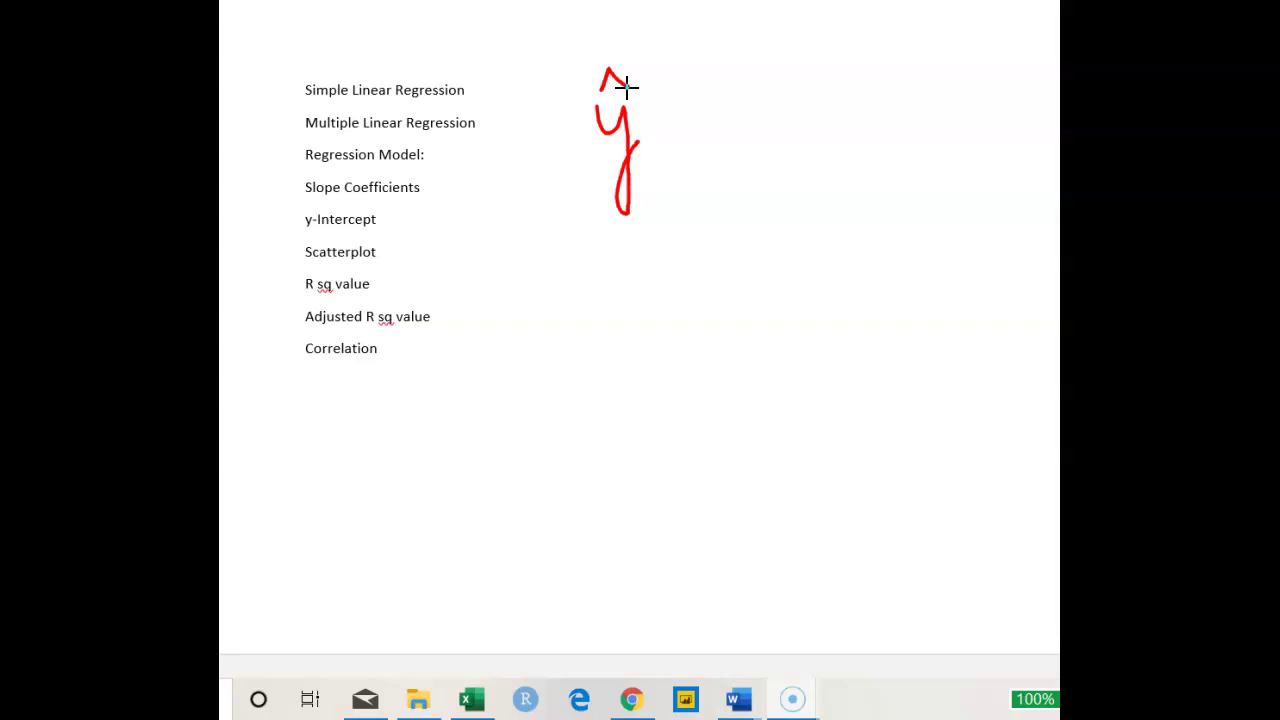
pyautogui.moveTo(728, 110)
pyautogui.mouseDown()
pyautogui.moveTo(758, 108)
pyautogui.moveTo(760, 191)
pyautogui.moveTo(757, 153)
pyautogui.moveTo(785, 128)
pyautogui.mouseUp()
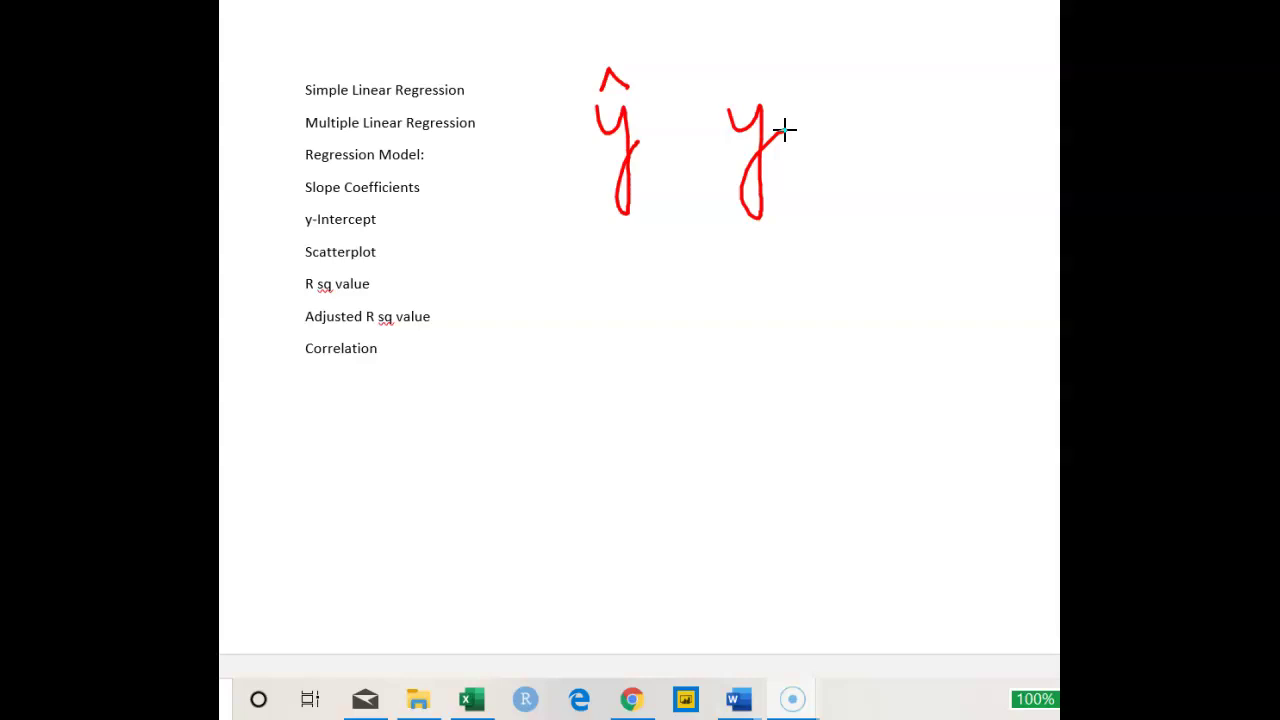
pyautogui.moveTo(636, 294)
pyautogui.mouseDown()
pyautogui.moveTo(666, 400)
pyautogui.moveTo(677, 326)
pyautogui.moveTo(748, 302)
pyautogui.moveTo(806, 371)
pyautogui.moveTo(811, 326)
pyautogui.mouseUp()
pyautogui.moveTo(784, 265)
pyautogui.mouseDown()
pyautogui.moveTo(806, 256)
pyautogui.moveTo(857, 294)
pyautogui.moveTo(857, 314)
pyautogui.moveTo(912, 289)
pyautogui.moveTo(920, 305)
pyautogui.mouseUp()
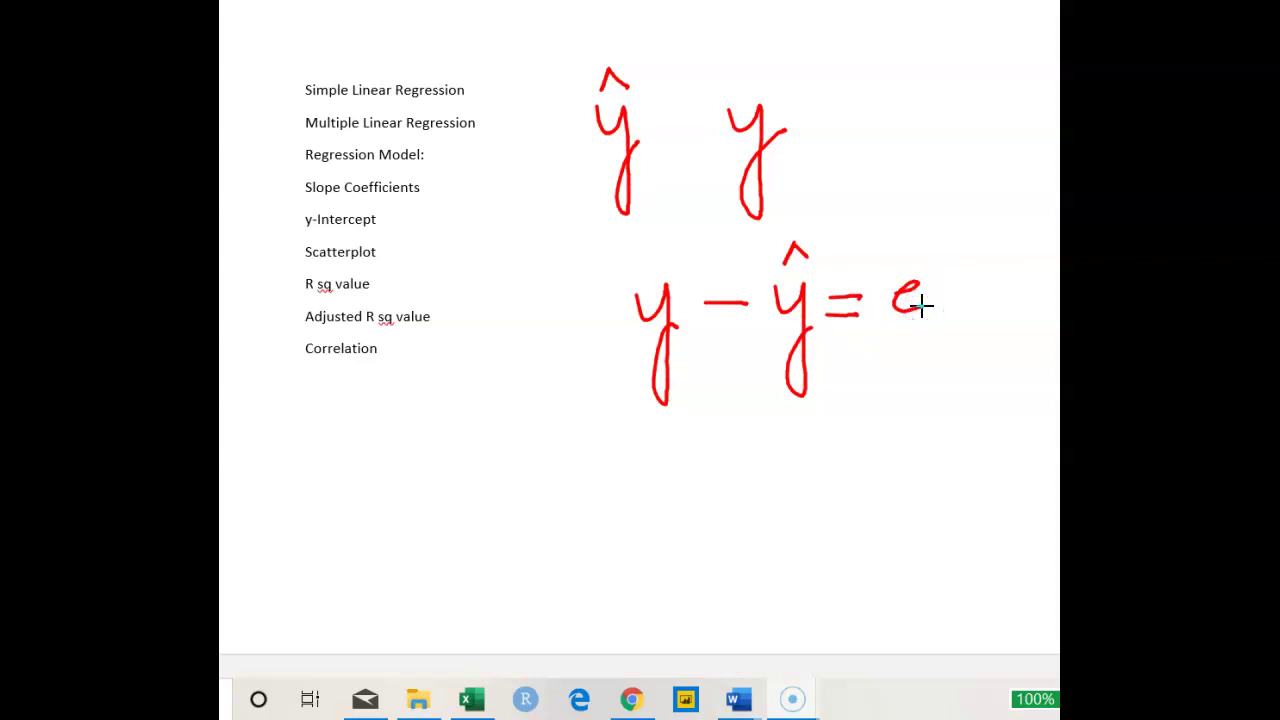
# Handwrite y = b0 + b1 below the residual relation
pyautogui.moveTo(390, 432)
pyautogui.mouseDown()
pyautogui.moveTo(415, 517)
pyautogui.moveTo(433, 449)
pyautogui.moveTo(484, 453)
pyautogui.mouseUp()
pyautogui.moveTo(520, 405); pyautogui.dragTo(556, 452)
pyautogui.moveTo(568, 452)
pyautogui.mouseDown()
pyautogui.moveTo(566, 463)
pyautogui.moveTo(636, 437)
pyautogui.moveTo(620, 452)
pyautogui.moveTo(668, 452)
pyautogui.mouseUp()
pyautogui.moveTo(711, 440)
pyautogui.mouseDown()
pyautogui.moveTo(711, 460)
pyautogui.moveTo(829, 432)
pyautogui.moveTo(813, 452)
pyautogui.moveTo(884, 440)
pyautogui.mouseUp()
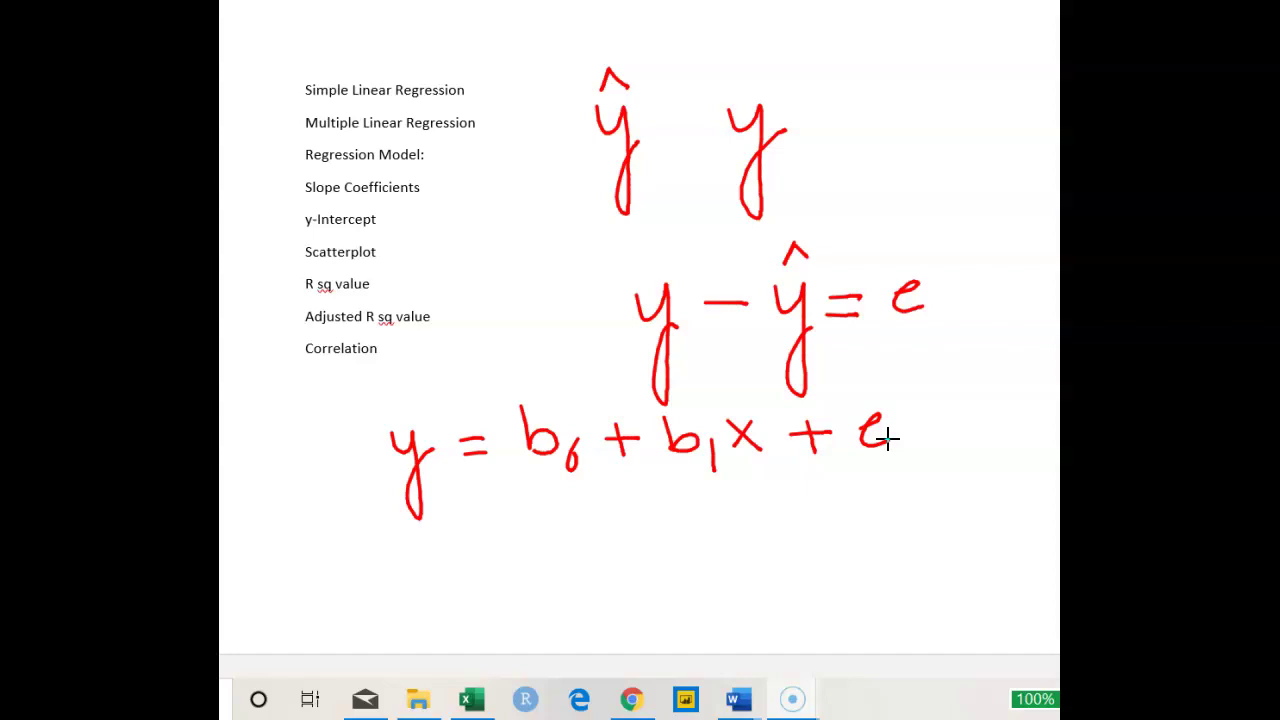
# Brace b0 + b1x as ŷ and write y = ŷ + e beneath it
pyautogui.moveTo(517, 481)
pyautogui.mouseDown()
pyautogui.moveTo(614, 500)
pyautogui.moveTo(758, 480)
pyautogui.mouseUp()
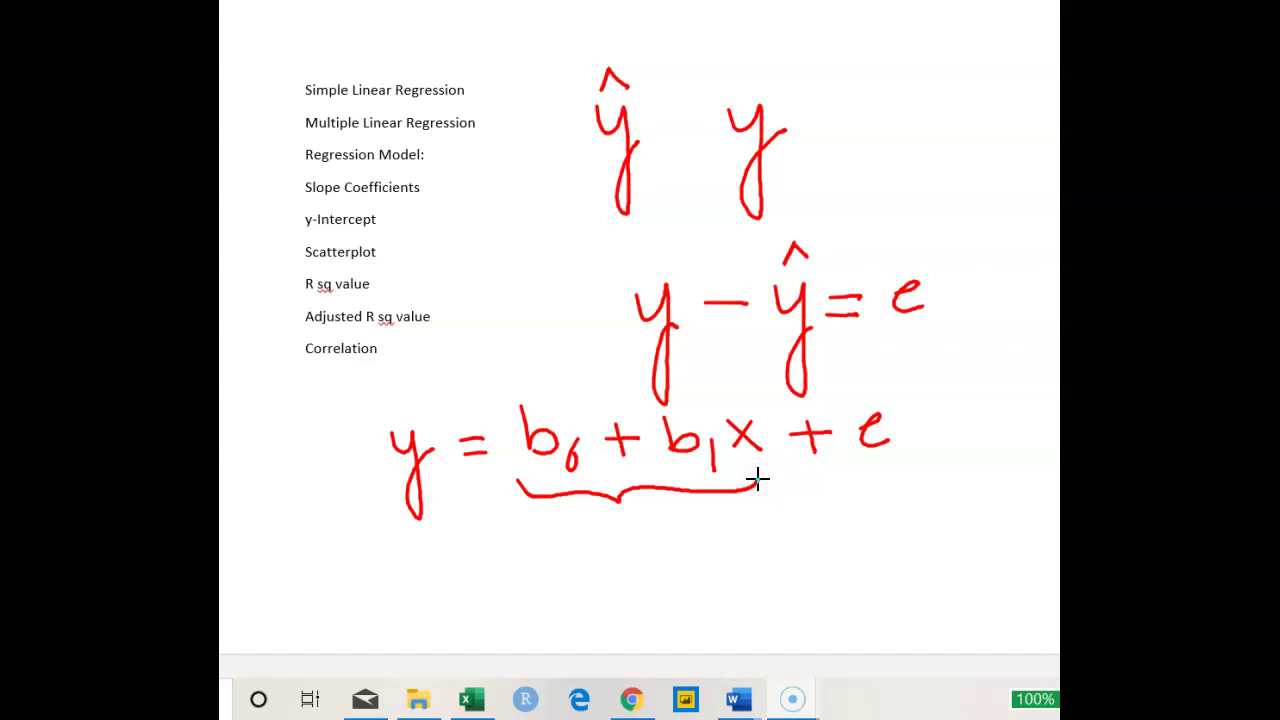
pyautogui.moveTo(600, 545)
pyautogui.mouseDown()
pyautogui.moveTo(630, 618)
pyautogui.moveTo(625, 530)
pyautogui.mouseUp()
pyautogui.moveTo(471, 549)
pyautogui.mouseDown()
pyautogui.moveTo(480, 594)
pyautogui.moveTo(491, 566)
pyautogui.moveTo(552, 559)
pyautogui.mouseUp()
pyautogui.moveTo(655, 555)
pyautogui.mouseDown()
pyautogui.moveTo(694, 551)
pyautogui.moveTo(677, 569)
pyautogui.moveTo(763, 560)
pyautogui.mouseUp()
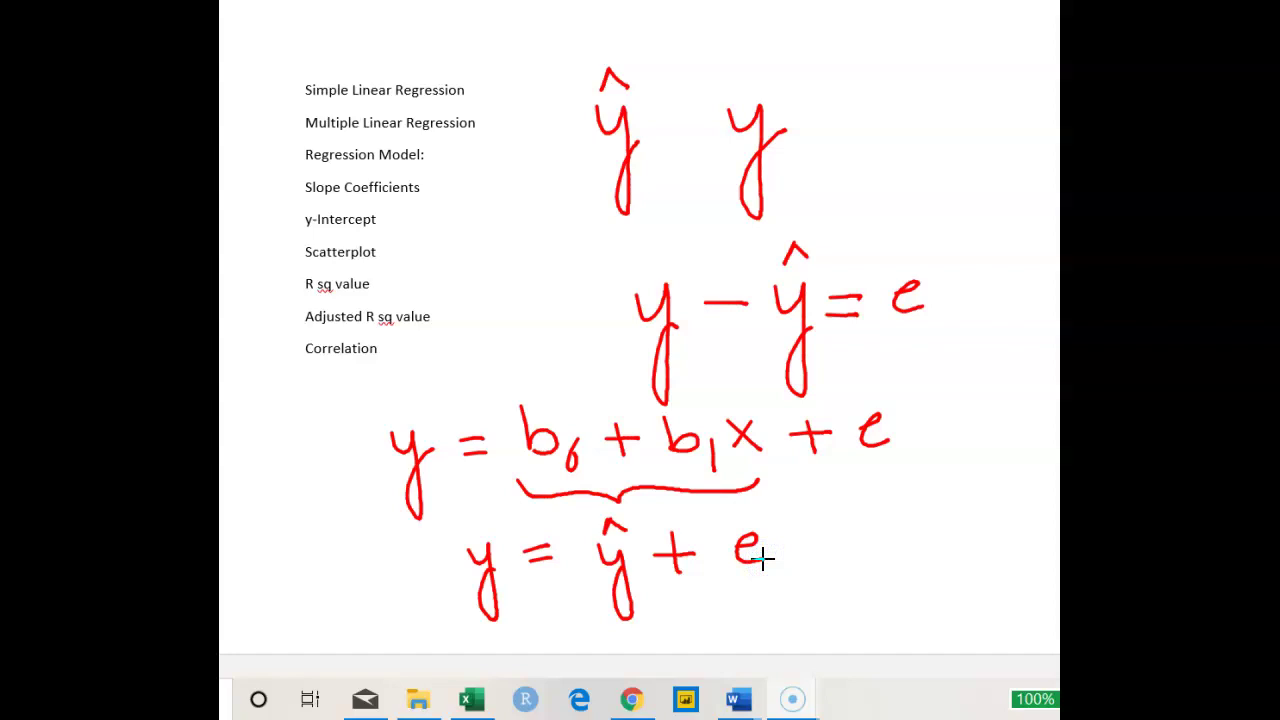
# Circle y − ŷ = e and arrow e up to the word 'residual'
pyautogui.moveTo(624, 252)
pyautogui.mouseDown()
pyautogui.moveTo(611, 337)
pyautogui.moveTo(954, 363)
pyautogui.moveTo(840, 209)
pyautogui.moveTo(632, 253)
pyautogui.mouseUp()
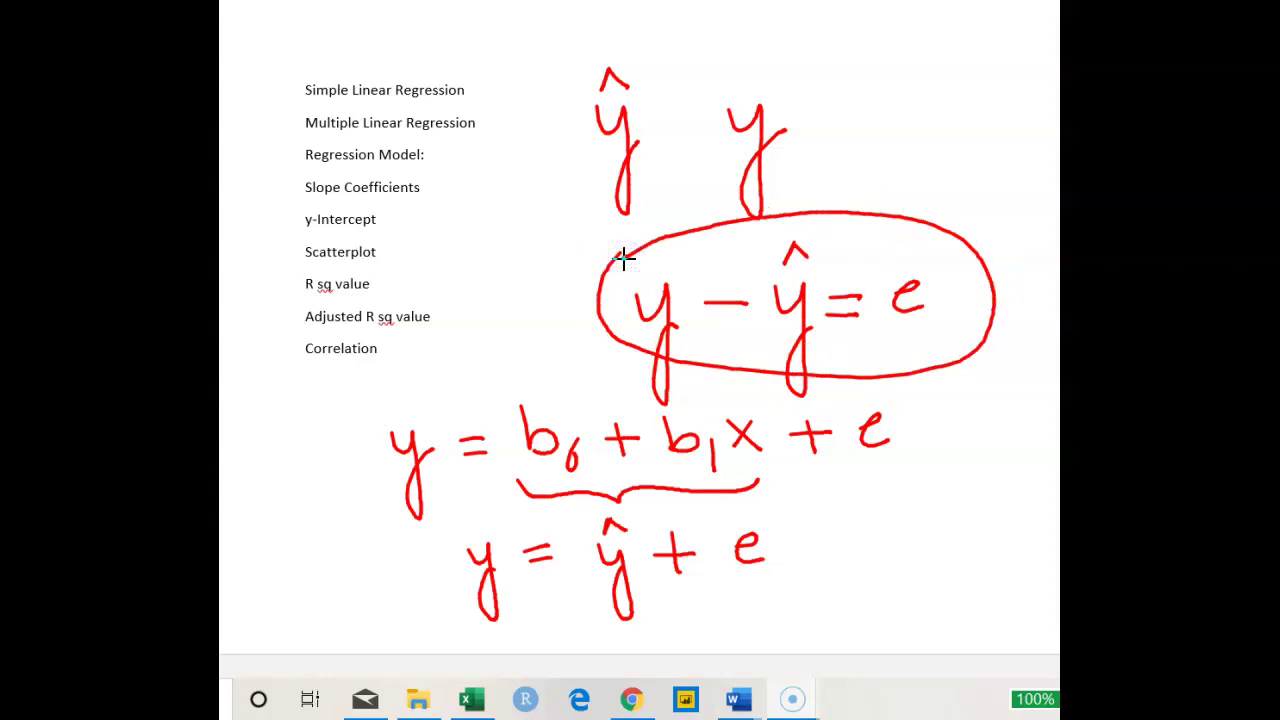
pyautogui.moveTo(915, 172); pyautogui.dragTo(906, 263)
pyautogui.moveTo(898, 196); pyautogui.dragTo(934, 186)
pyautogui.moveTo(838, 112)
pyautogui.mouseDown()
pyautogui.moveTo(876, 128)
pyautogui.moveTo(903, 113)
pyautogui.moveTo(910, 134)
pyautogui.moveTo(927, 110)
pyautogui.moveTo(969, 115)
pyautogui.moveTo(972, 140)
pyautogui.moveTo(1012, 125)
pyautogui.moveTo(1044, 88)
pyautogui.moveTo(1047, 144)
pyautogui.mouseUp()
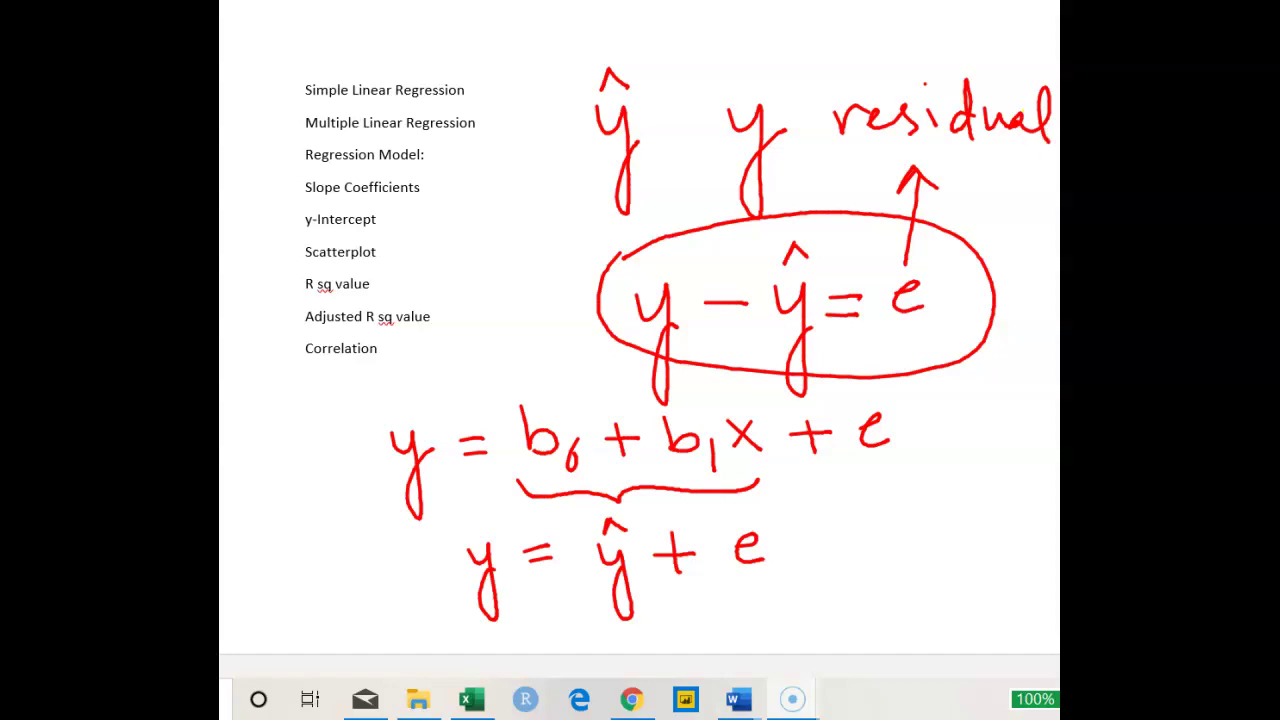
# Erase all the red ink and start handwriting y = b0 + b1x1 +
pyautogui.click(766, 12)
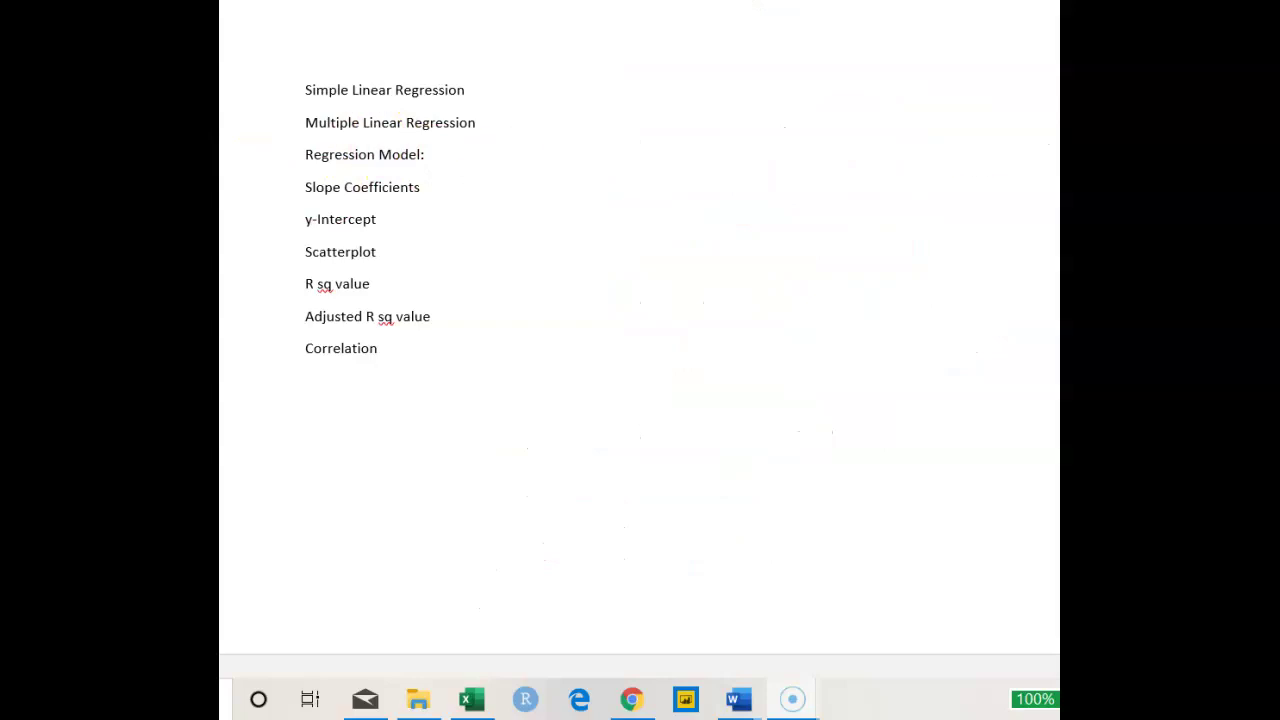
pyautogui.moveTo(524, 116)
pyautogui.mouseDown()
pyautogui.moveTo(551, 220)
pyautogui.moveTo(556, 160)
pyautogui.moveTo(614, 131)
pyautogui.moveTo(617, 148)
pyautogui.mouseUp()
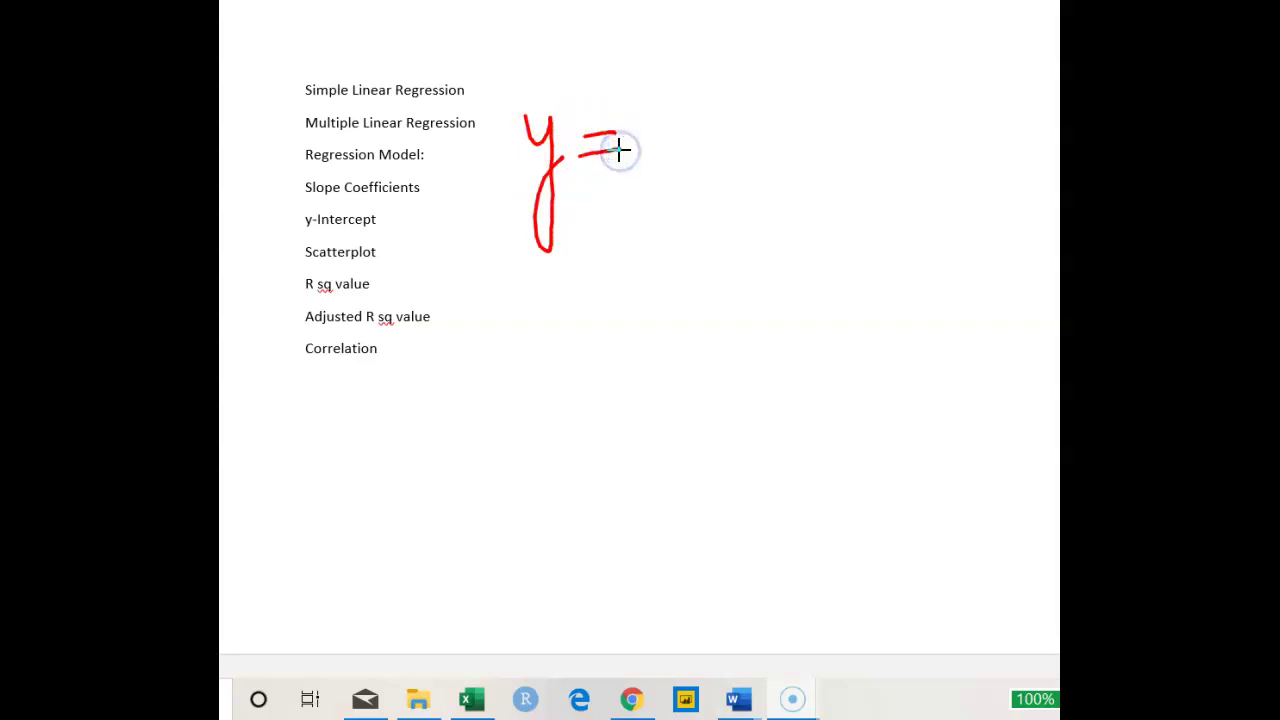
pyautogui.moveTo(652, 94)
pyautogui.mouseDown()
pyautogui.moveTo(669, 151)
pyautogui.moveTo(703, 160)
pyautogui.moveTo(755, 140)
pyautogui.moveTo(747, 158)
pyautogui.mouseUp()
pyautogui.moveTo(783, 98)
pyautogui.mouseDown()
pyautogui.moveTo(788, 150)
pyautogui.moveTo(828, 184)
pyautogui.mouseUp()
pyautogui.moveTo(836, 128); pyautogui.dragTo(870, 155)
pyautogui.moveTo(868, 128)
pyautogui.mouseDown()
pyautogui.moveTo(863, 149)
pyautogui.moveTo(838, 158)
pyautogui.mouseUp()
pyautogui.moveTo(886, 150)
pyautogui.mouseDown()
pyautogui.moveTo(886, 183)
pyautogui.moveTo(949, 134)
pyautogui.mouseUp()
pyautogui.moveTo(930, 128); pyautogui.dragTo(931, 157)
# Continue with b2x2 + b3x3 + … and arrow b2 to 'Slope Coefficients'
pyautogui.moveTo(672, 238)
pyautogui.mouseDown()
pyautogui.moveTo(710, 259)
pyautogui.moveTo(695, 274)
pyautogui.moveTo(757, 297)
pyautogui.mouseUp()
pyautogui.moveTo(792, 234)
pyautogui.mouseDown()
pyautogui.moveTo(760, 274)
pyautogui.moveTo(789, 274)
pyautogui.moveTo(829, 309)
pyautogui.mouseUp()
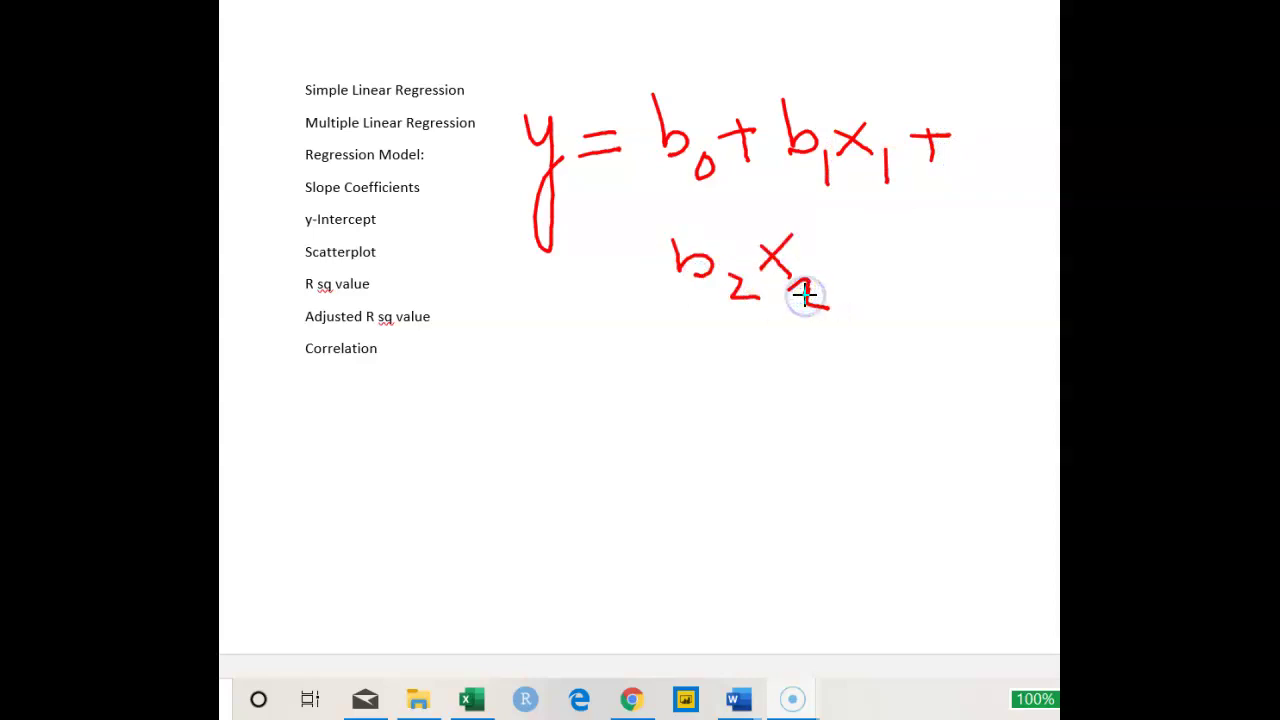
pyautogui.moveTo(833, 260)
pyautogui.mouseDown()
pyautogui.moveTo(877, 257)
pyautogui.moveTo(858, 284)
pyautogui.mouseUp()
pyautogui.moveTo(921, 240)
pyautogui.mouseDown()
pyautogui.moveTo(948, 260)
pyautogui.moveTo(933, 285)
pyautogui.moveTo(955, 318)
pyautogui.mouseUp()
pyautogui.moveTo(1006, 252)
pyautogui.mouseDown()
pyautogui.moveTo(988, 273)
pyautogui.moveTo(1013, 283)
pyautogui.moveTo(1000, 324)
pyautogui.mouseUp()
pyautogui.moveTo(755, 368)
pyautogui.mouseDown()
pyautogui.moveTo(790, 366)
pyautogui.moveTo(768, 390)
pyautogui.mouseUp()
pyautogui.click(826, 382)
pyautogui.click(866, 382)
pyautogui.click(899, 383)
pyautogui.click(924, 383)
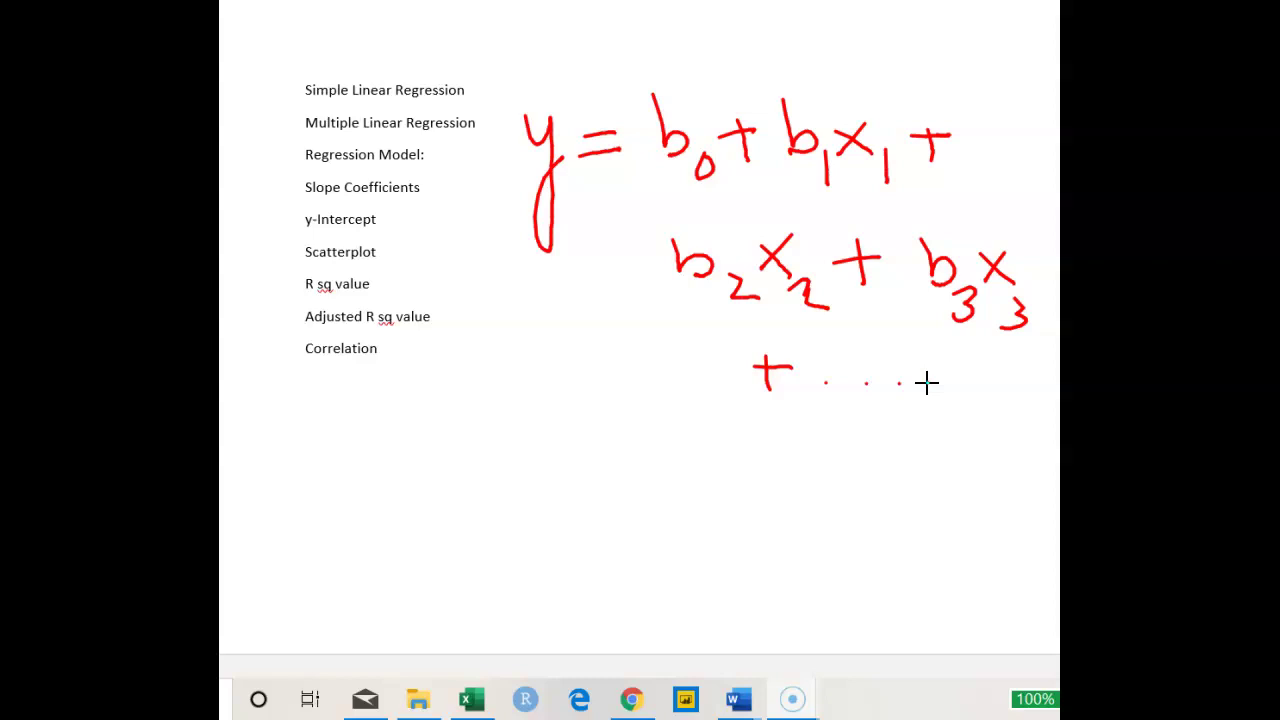
pyautogui.moveTo(676, 288)
pyautogui.mouseDown()
pyautogui.moveTo(631, 306)
pyautogui.moveTo(412, 208)
pyautogui.moveTo(428, 226)
pyautogui.moveTo(446, 208)
pyautogui.mouseUp()
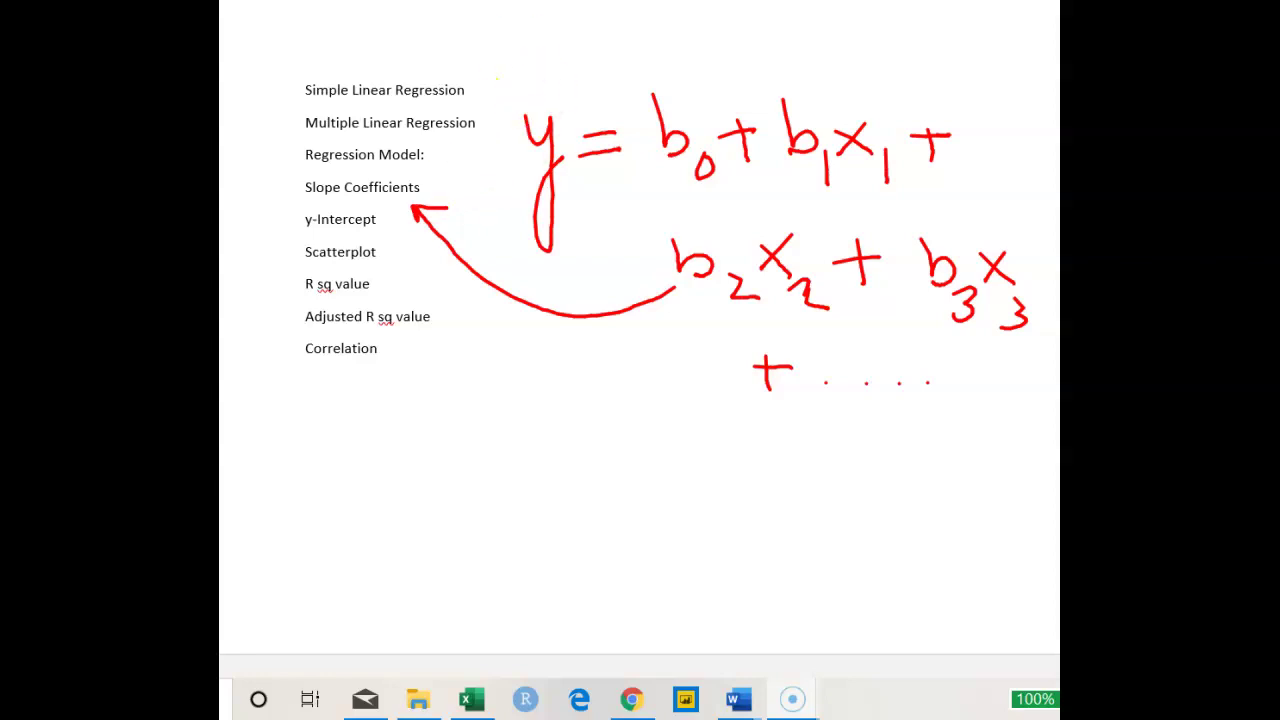
# Clear the annotations and insert a plain scatter chart in the hotel workbook
pyautogui.press('Escape')
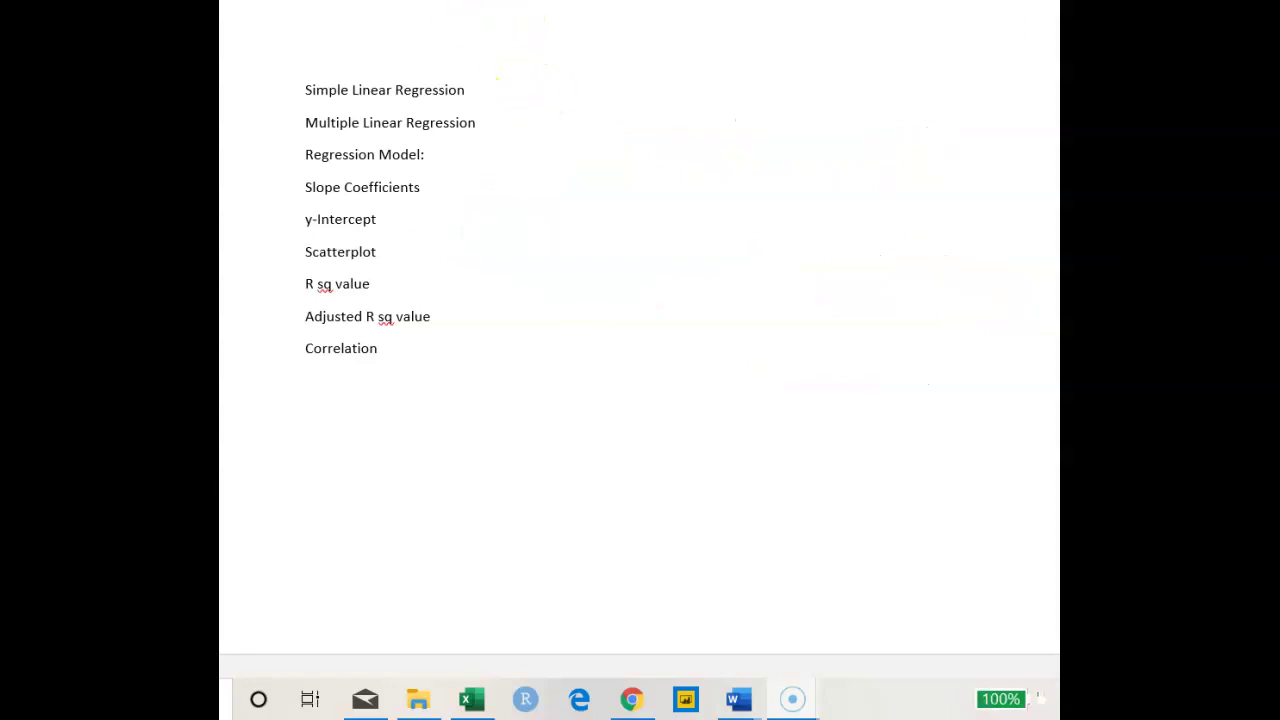
pyautogui.click(488, 700)
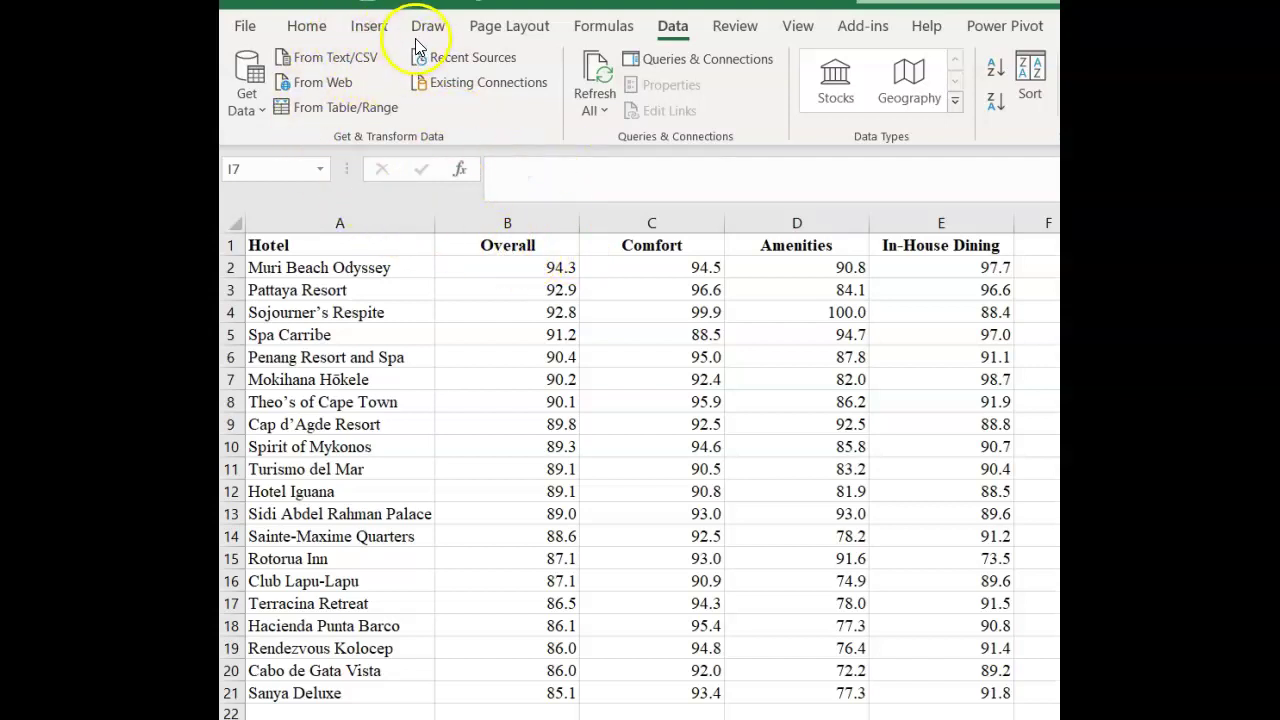
pyautogui.click(380, 30)
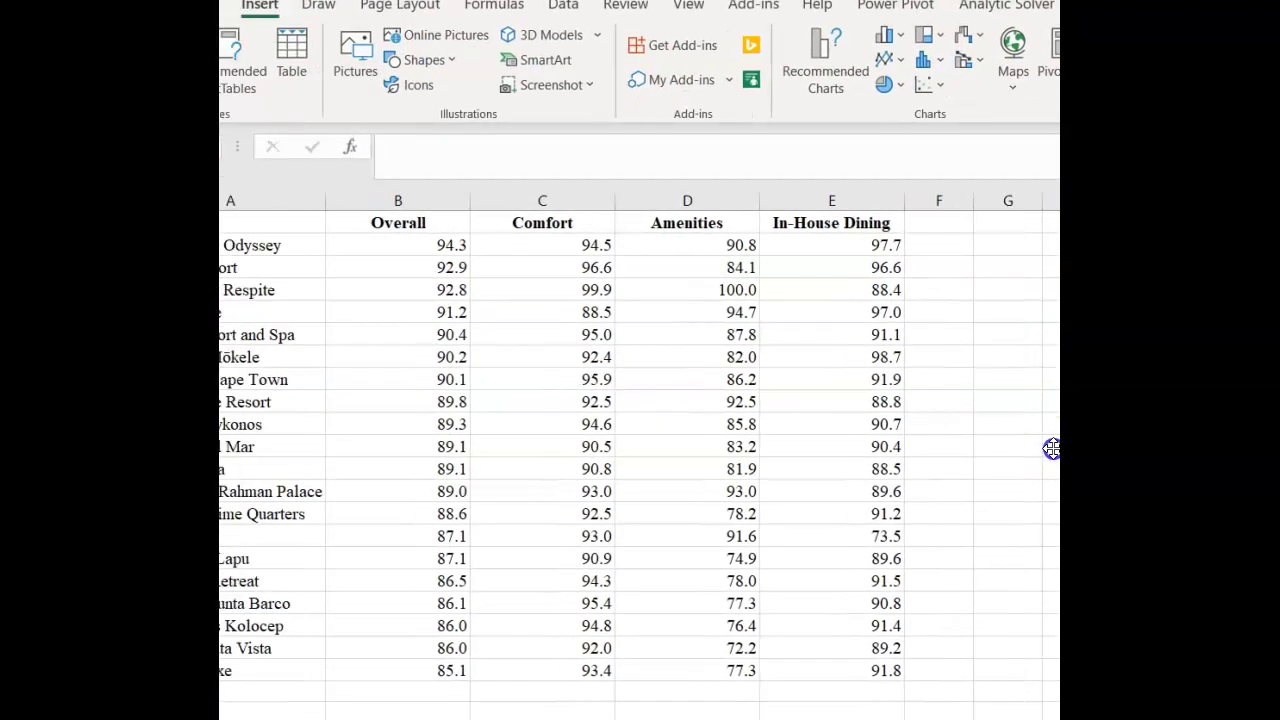
pyautogui.click(942, 100)
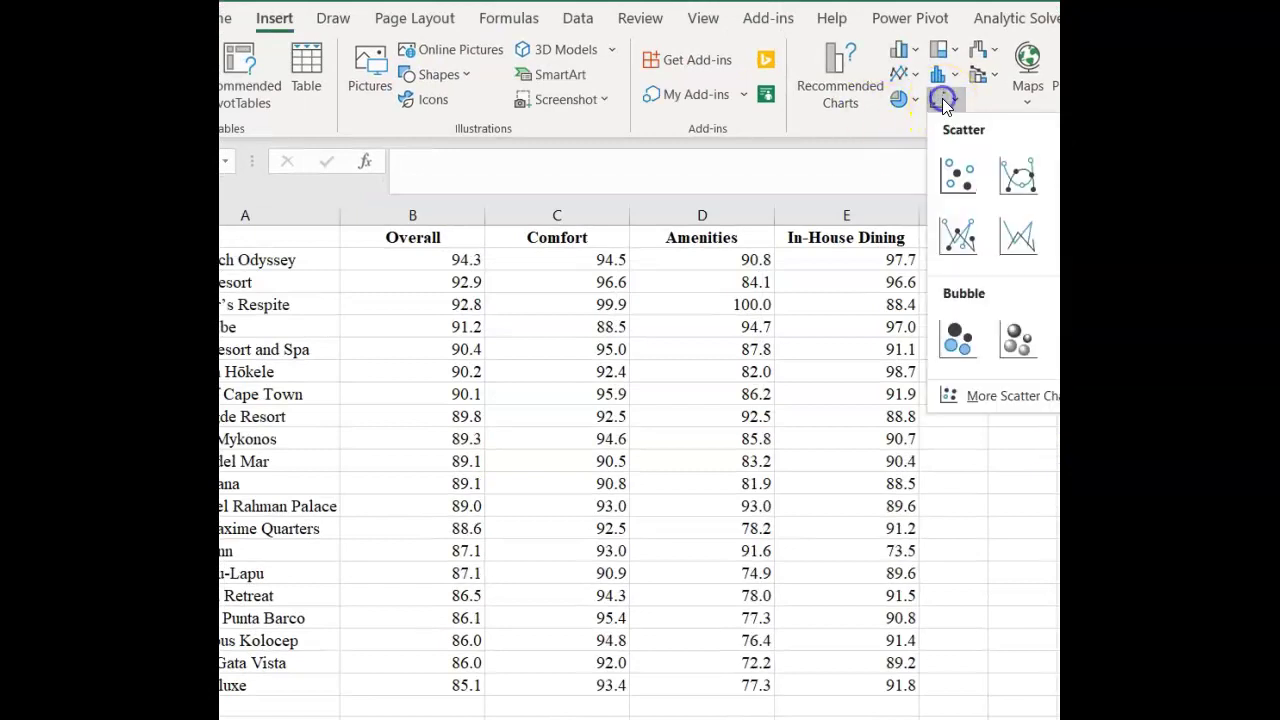
pyautogui.click(962, 190)
# Move the empty scatter chart below the hotel ratings table
pyautogui.click(986, 366)
pyautogui.moveTo(986, 366); pyautogui.dragTo(697, 393)
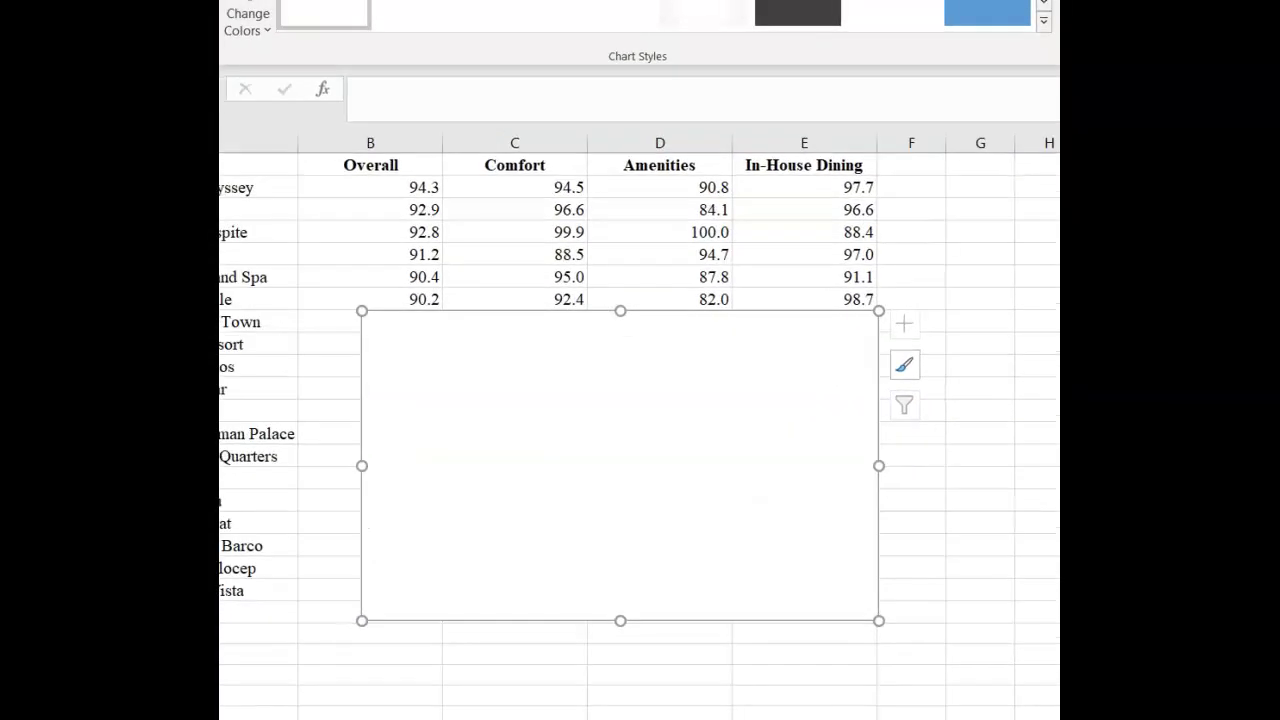
pyautogui.rightClick(765, 435)
# Add a series named from B1, with Comfort C2:C21 as X values and Overall B2:B21 as Y values
pyautogui.click(788, 467)
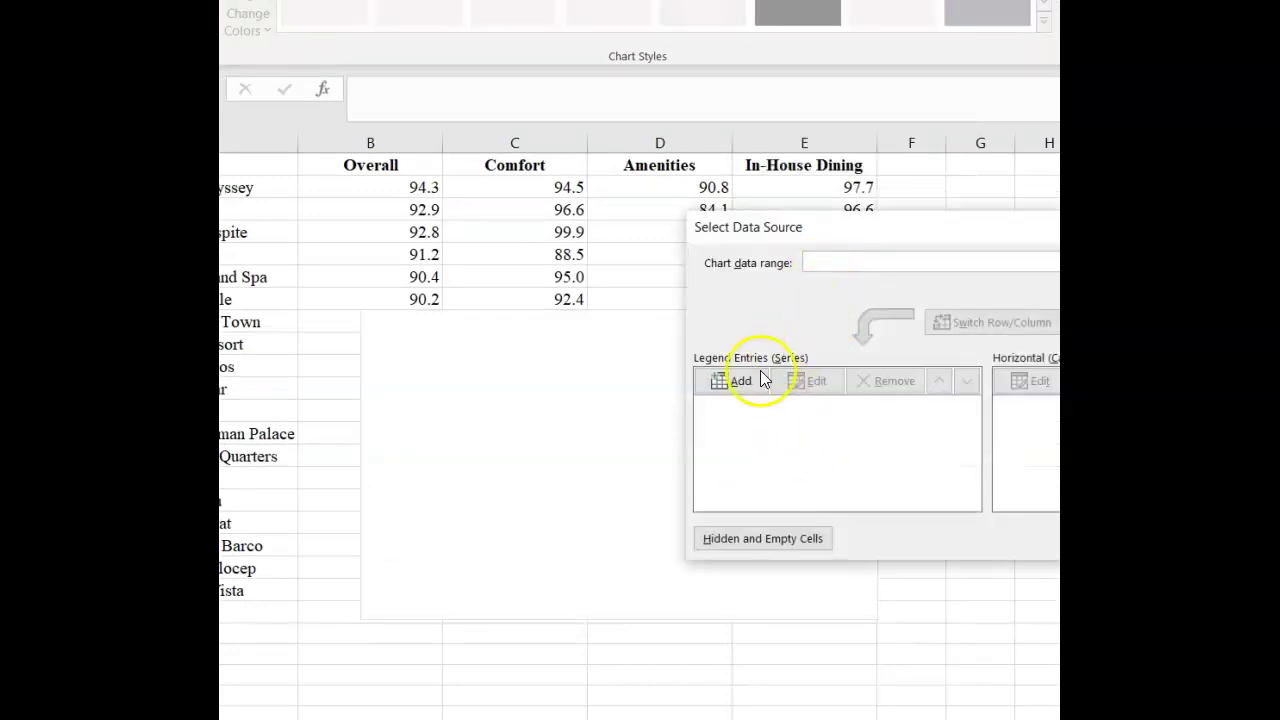
pyautogui.click(738, 380)
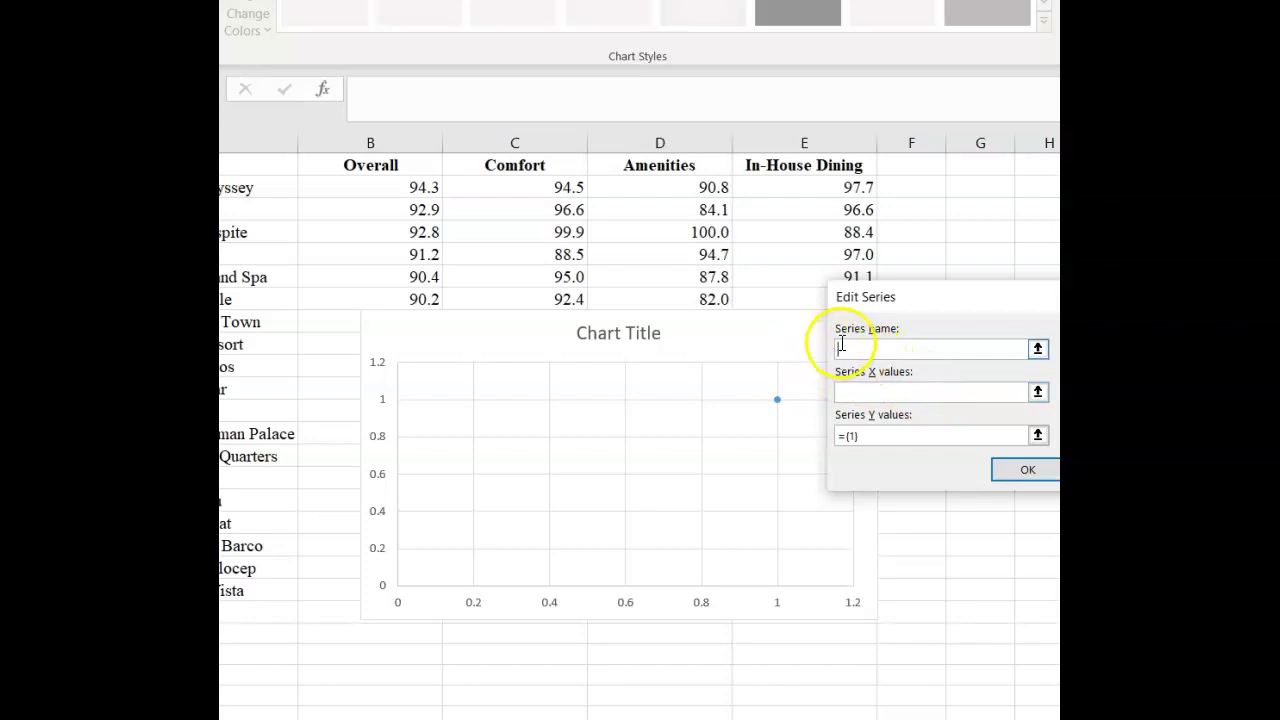
pyautogui.click(419, 165)
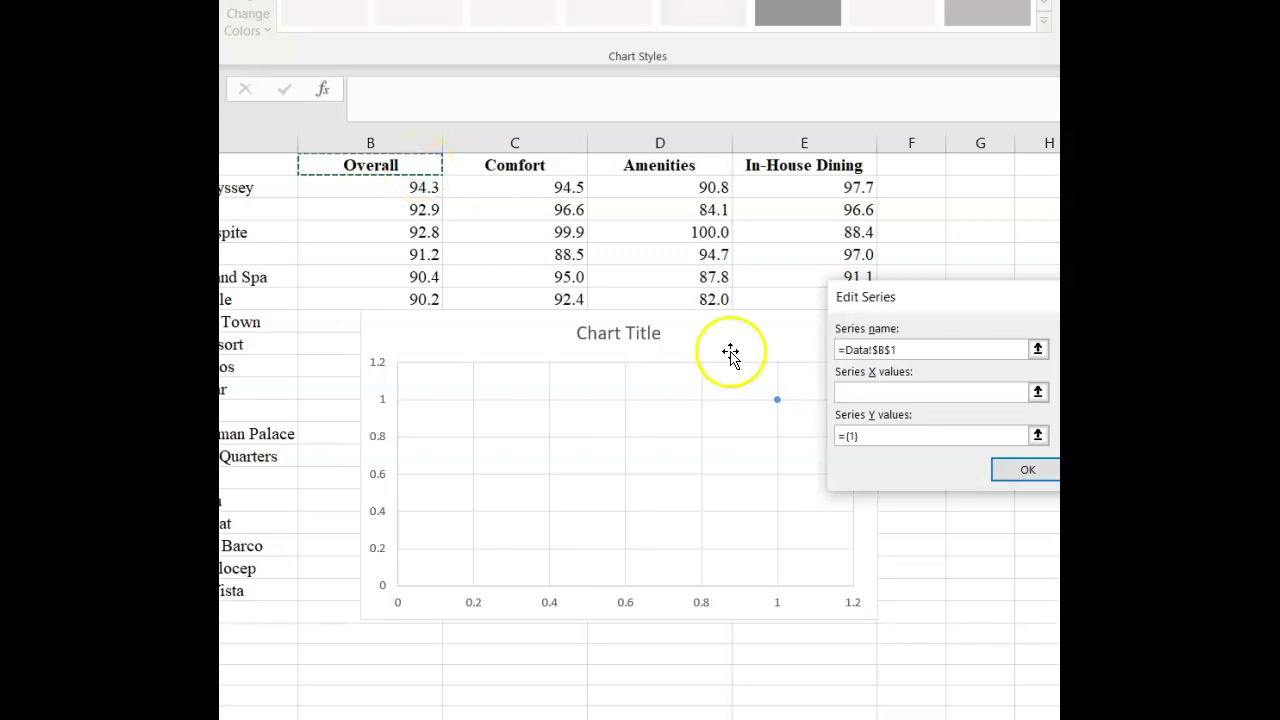
pyautogui.click(846, 392)
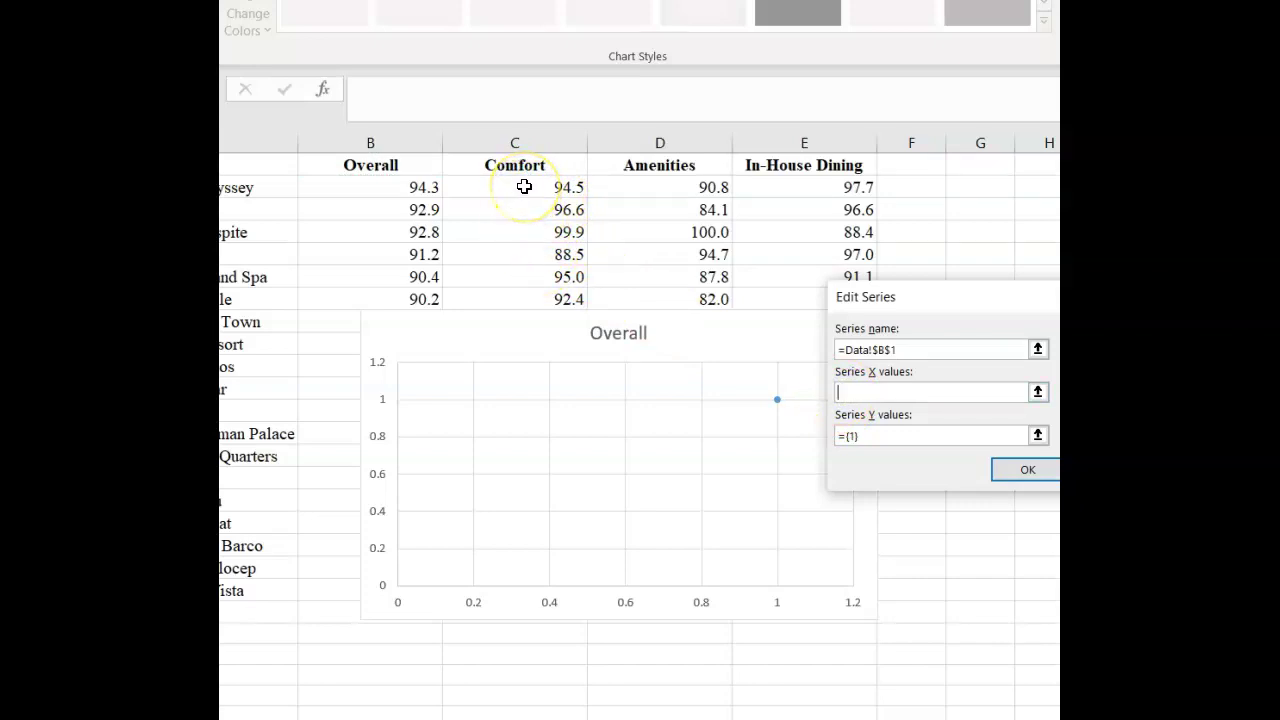
pyautogui.moveTo(524, 187); pyautogui.dragTo(533, 614)
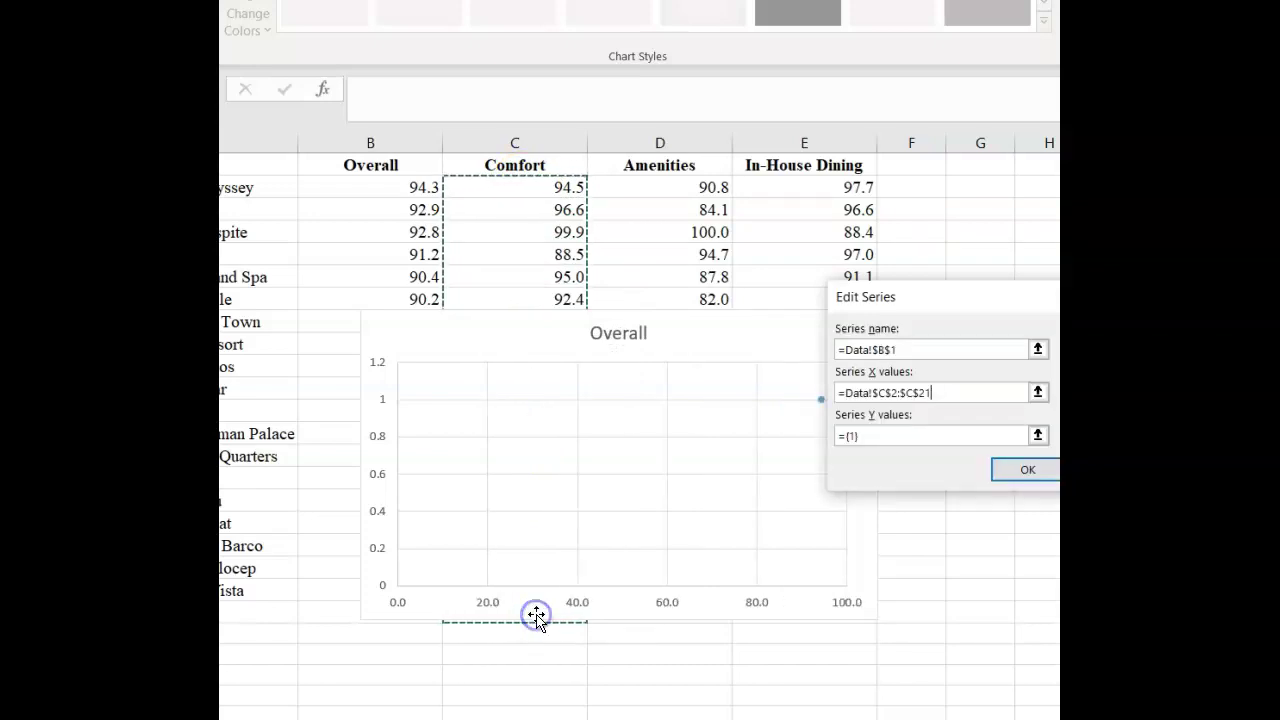
pyautogui.click(960, 437)
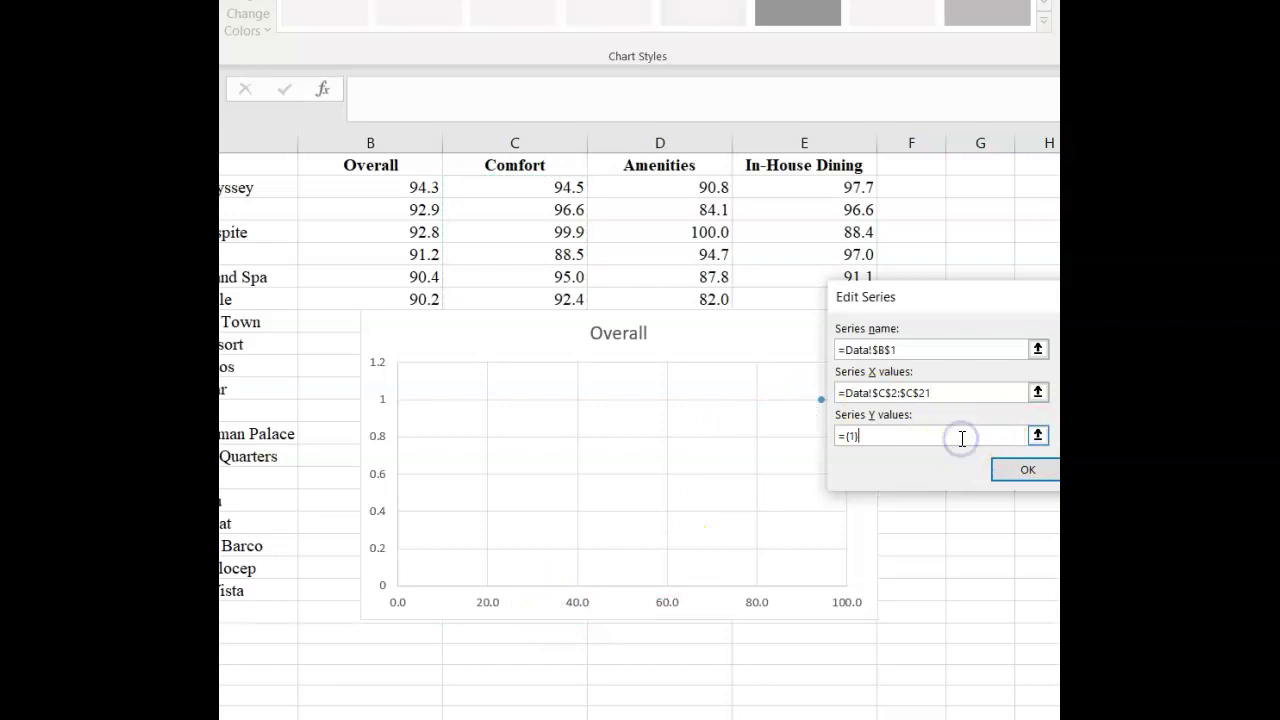
pyautogui.press('BackSpace')
pyautogui.press('BackSpace')
pyautogui.press('BackSpace')
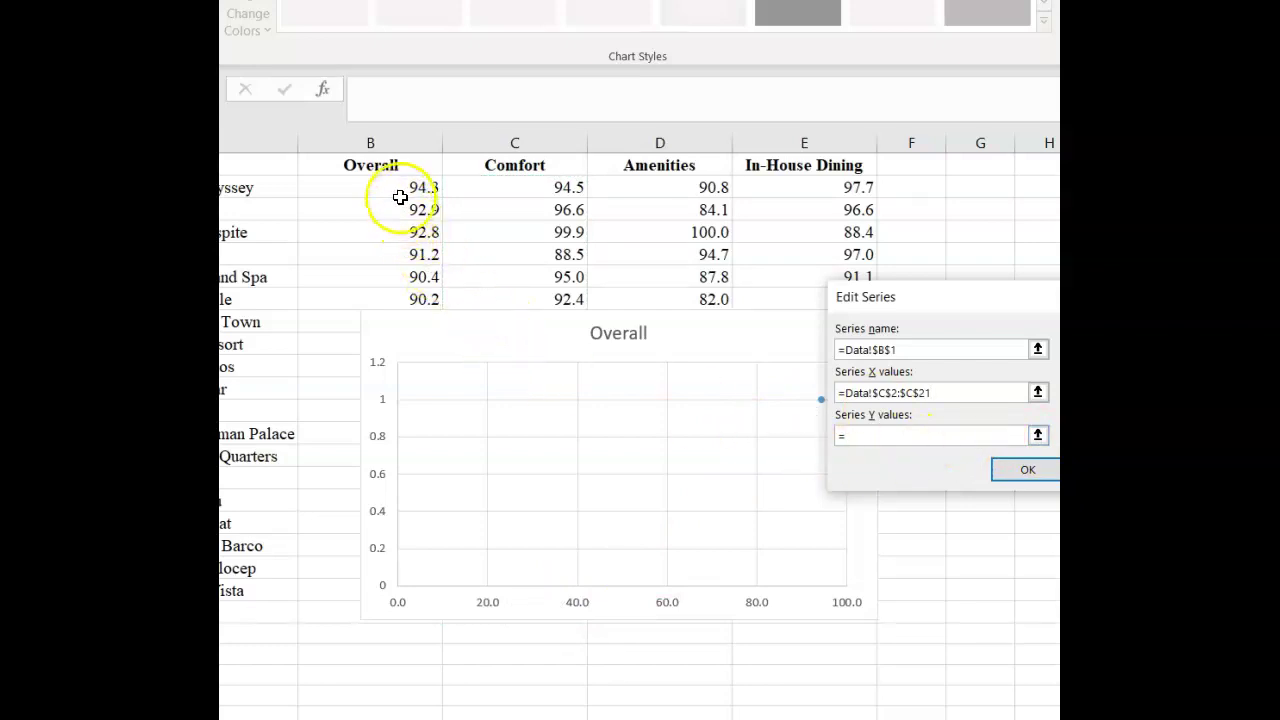
pyautogui.moveTo(398, 189); pyautogui.dragTo(418, 620)
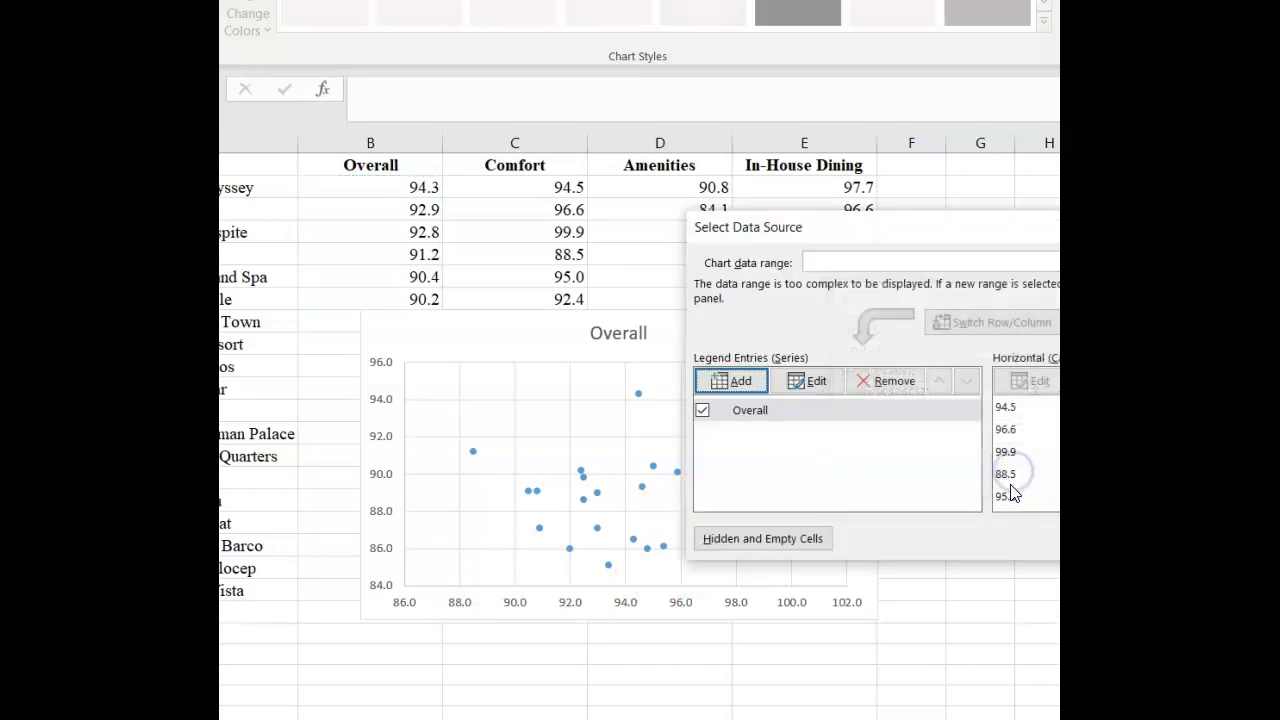
# Confirm the data, reposition the chart beside the hotel list, and apply Quick Layout 9
pyautogui.press('Return')
pyautogui.moveTo(679, 355); pyautogui.dragTo(797, 380)
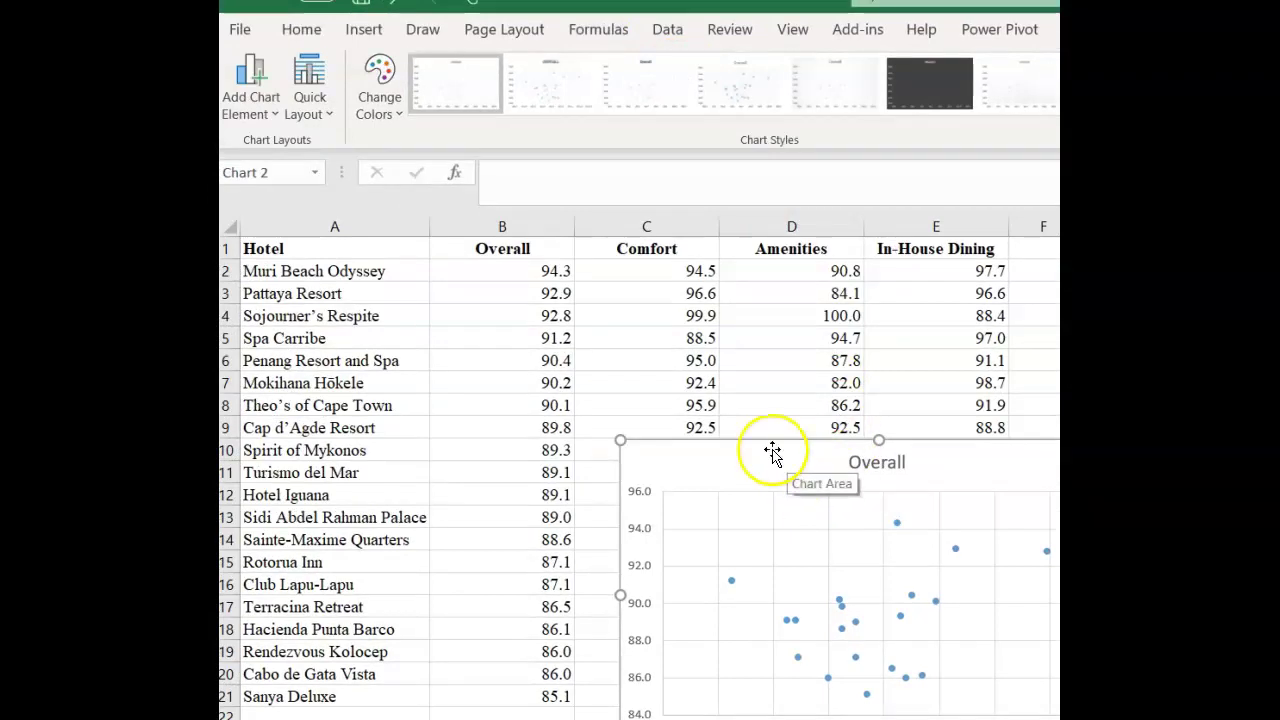
pyautogui.moveTo(760, 440); pyautogui.dragTo(638, 296)
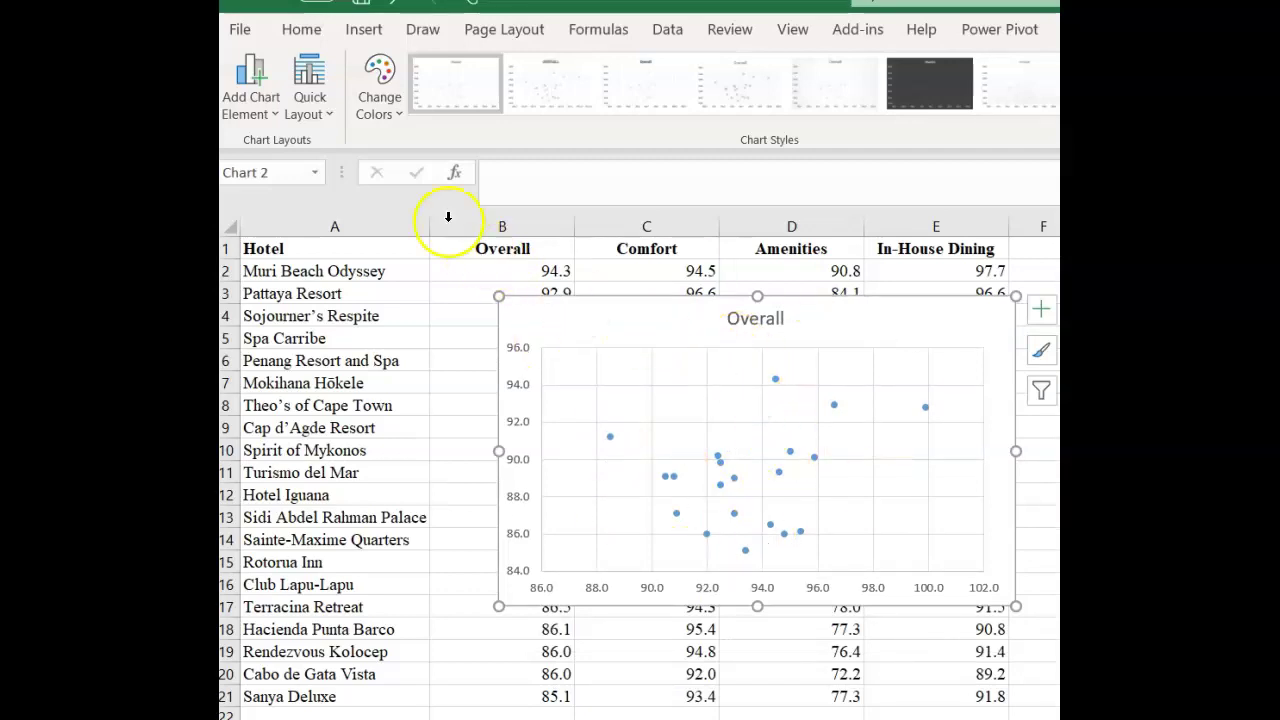
pyautogui.click(315, 118)
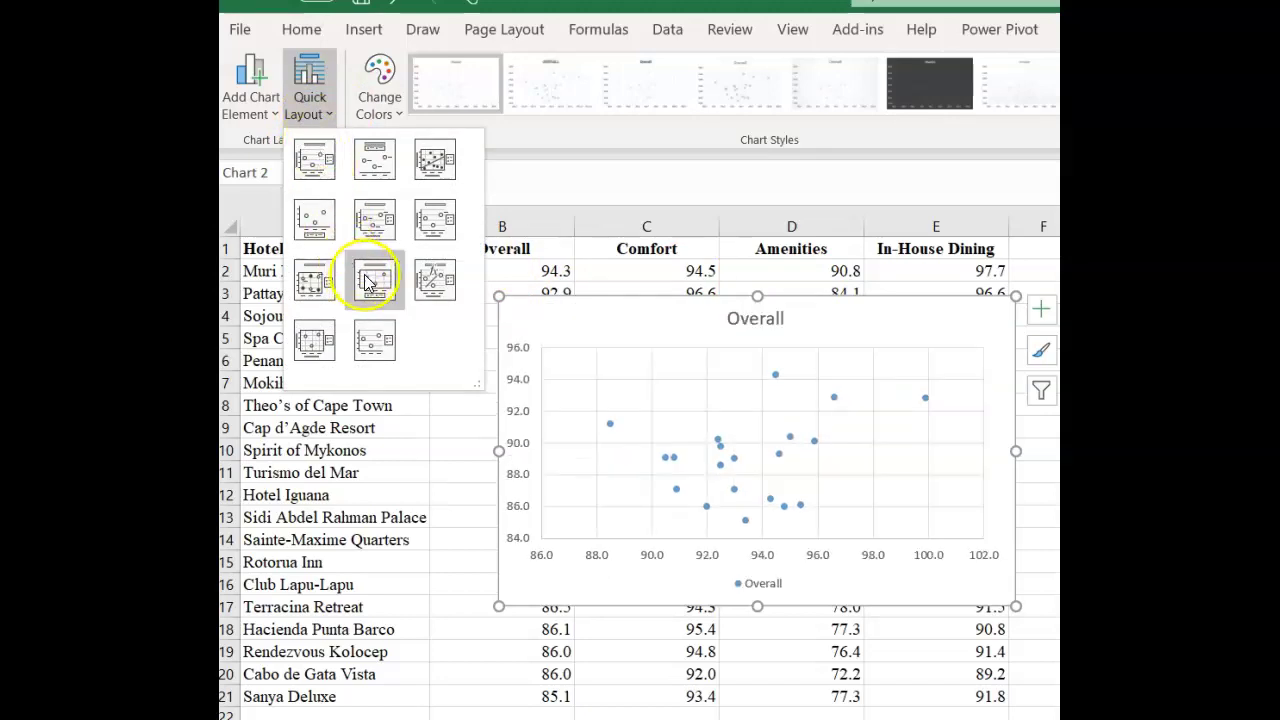
pyautogui.click(445, 286)
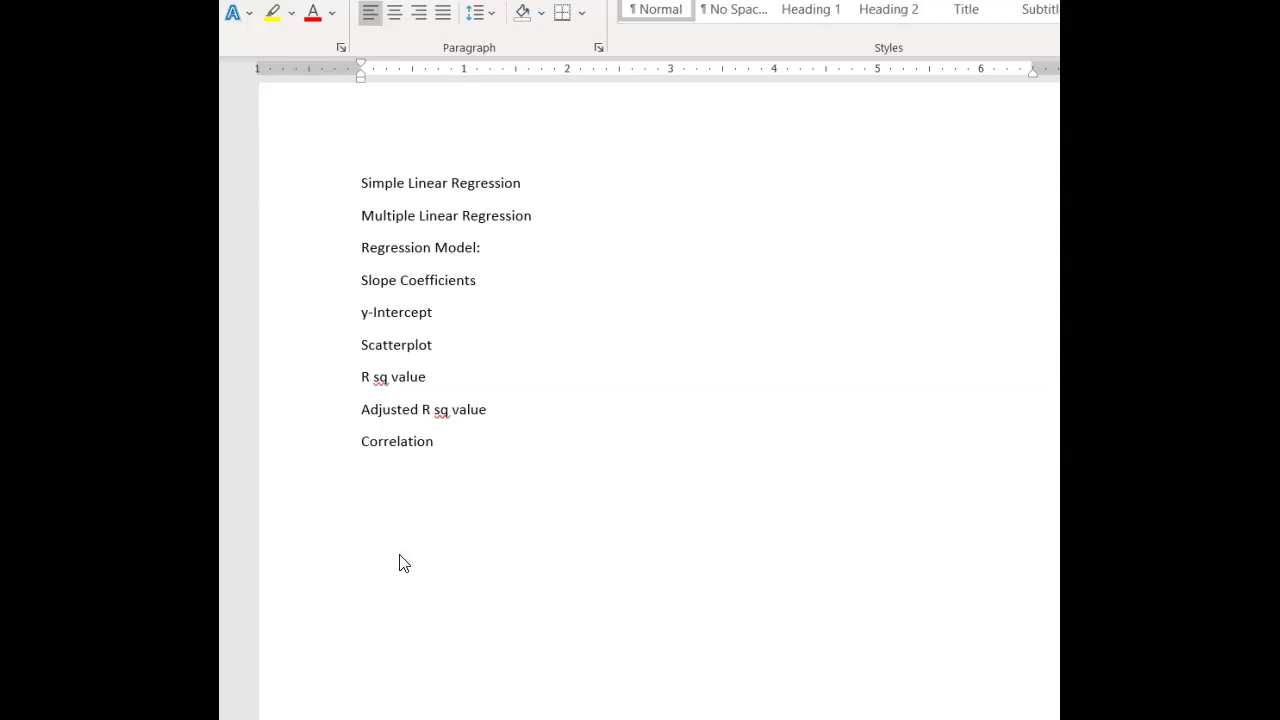
# Tick 'Adjusted R sq value' in red ink
pyautogui.click(434, 441)
pyautogui.scroll(1, 434, 441)
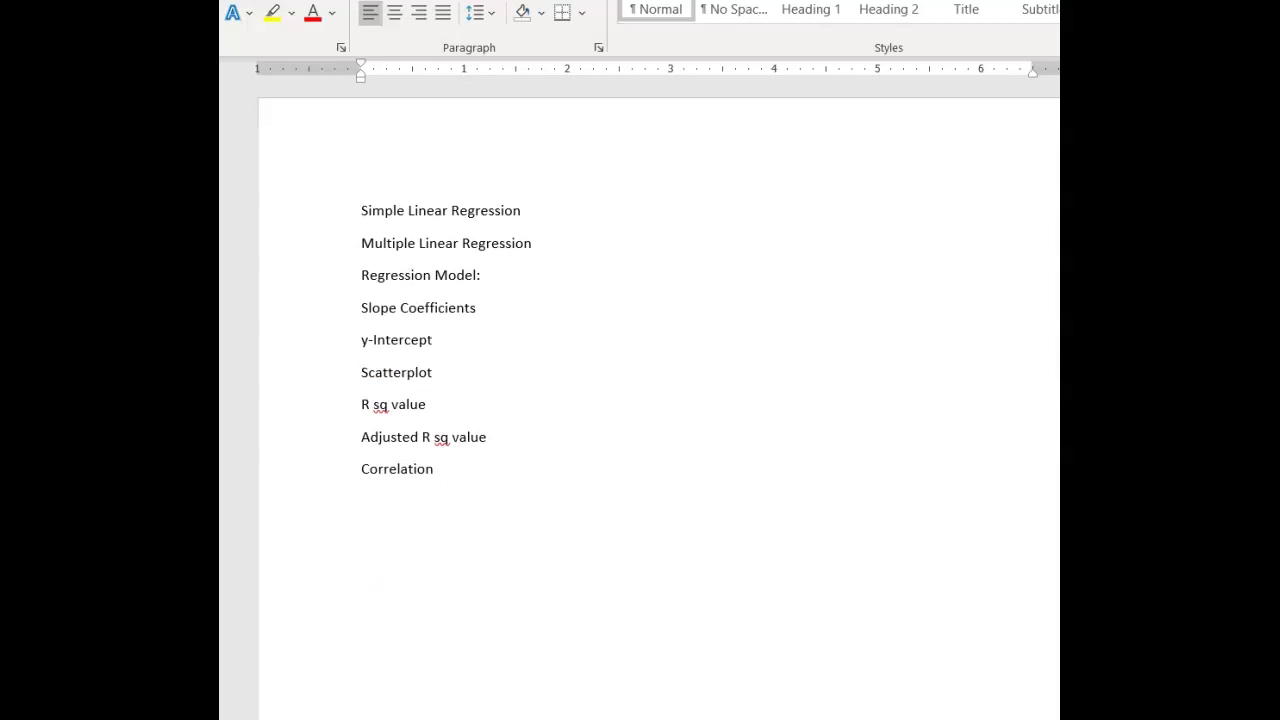
pyautogui.moveTo(507, 428); pyautogui.dragTo(600, 409)
# Handwrite y = b0 + b1X1 + b2X2 and underline 'Correlation'
pyautogui.moveTo(643, 428)
pyautogui.mouseDown()
pyautogui.moveTo(664, 517)
pyautogui.moveTo(675, 446)
pyautogui.moveTo(739, 445)
pyautogui.moveTo(757, 460)
pyautogui.moveTo(750, 447)
pyautogui.moveTo(797, 443)
pyautogui.mouseUp()
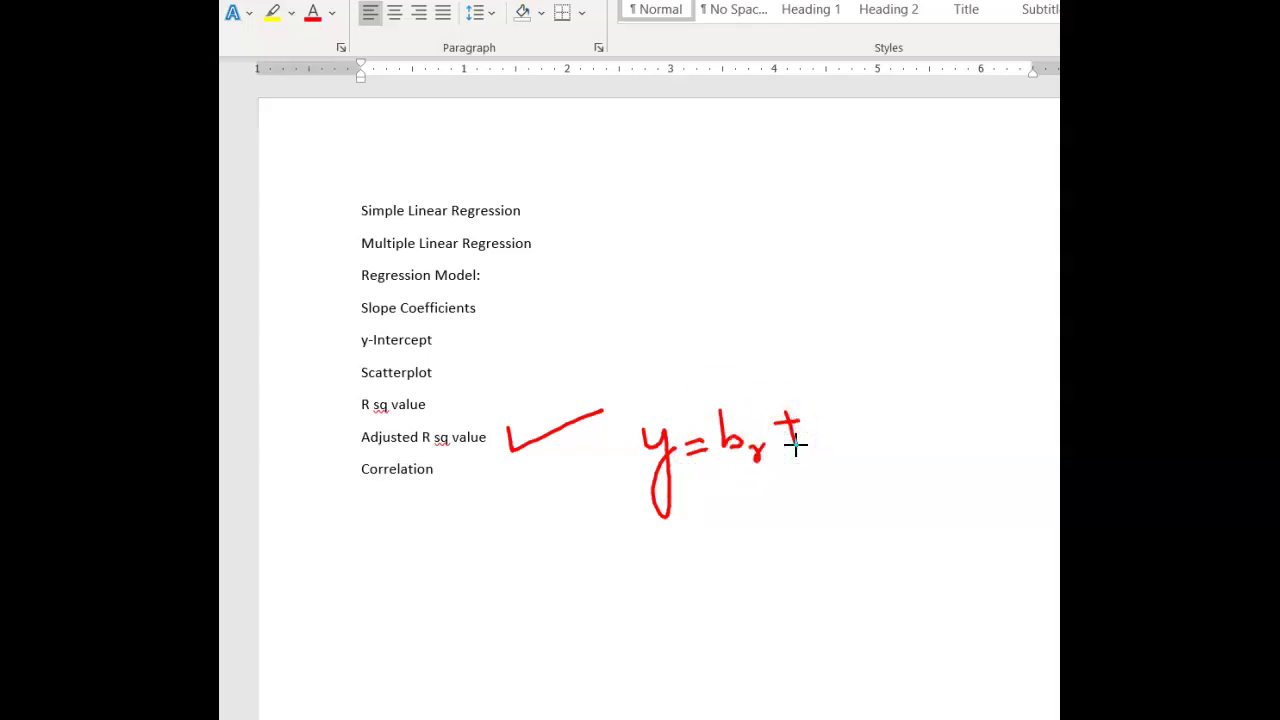
pyautogui.moveTo(828, 399)
pyautogui.mouseDown()
pyautogui.moveTo(831, 449)
pyautogui.moveTo(855, 474)
pyautogui.mouseUp()
pyautogui.moveTo(862, 420)
pyautogui.mouseDown()
pyautogui.moveTo(883, 451)
pyautogui.moveTo(888, 472)
pyautogui.moveTo(914, 430)
pyautogui.moveTo(914, 457)
pyautogui.moveTo(958, 434)
pyautogui.moveTo(945, 449)
pyautogui.moveTo(997, 483)
pyautogui.moveTo(983, 450)
pyautogui.moveTo(1045, 476)
pyautogui.mouseUp()
pyautogui.moveTo(963, 461); pyautogui.dragTo(986, 489)
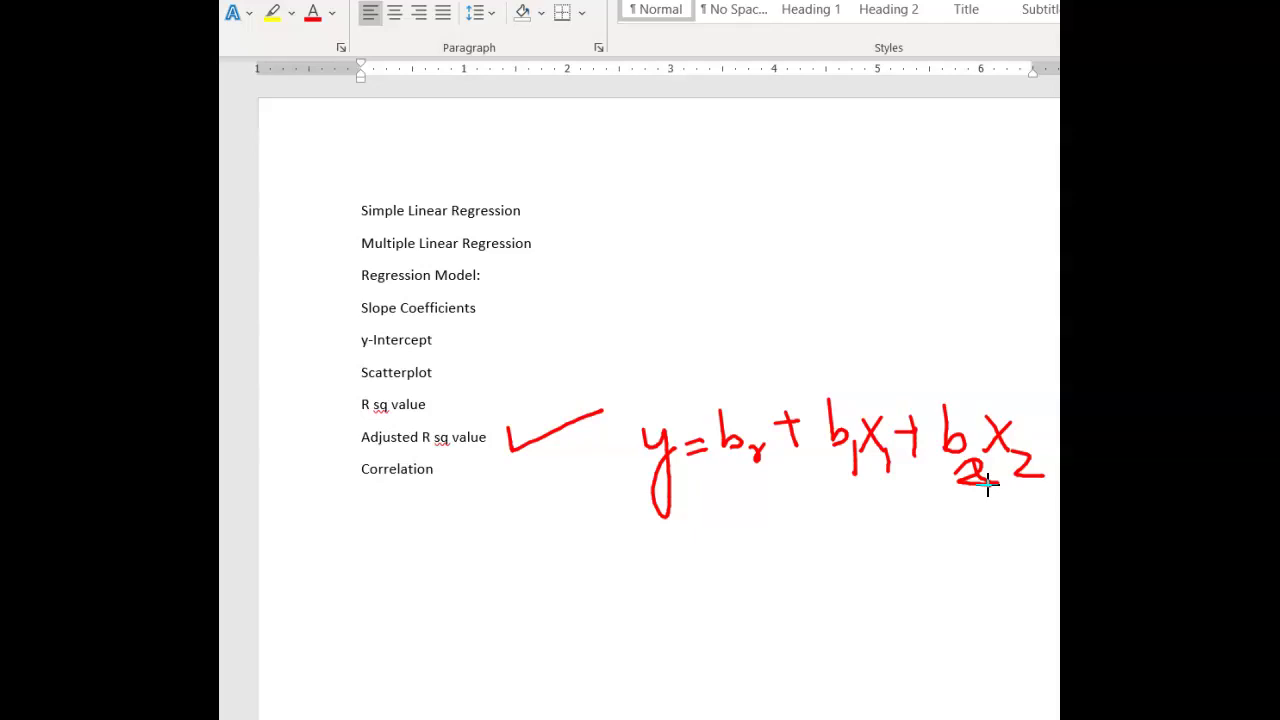
pyautogui.moveTo(352, 485)
pyautogui.mouseDown()
pyautogui.moveTo(454, 490)
pyautogui.moveTo(459, 477)
pyautogui.moveTo(453, 496)
pyautogui.moveTo(349, 487)
pyautogui.mouseUp()
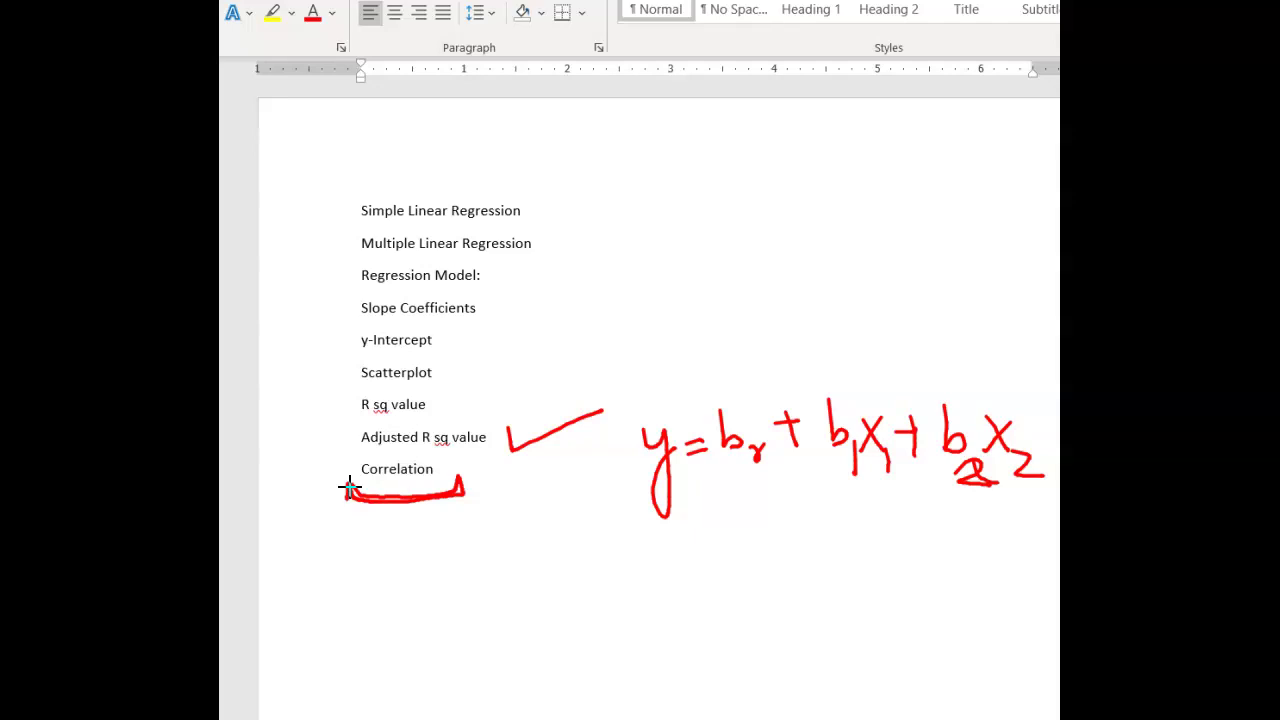
# Handwrite "-1 < r < 1" and "r = 0" in red ink beneath the Correlation heading
pyautogui.moveTo(490, 533)
pyautogui.mouseDown()
pyautogui.moveTo(500, 566)
pyautogui.moveTo(517, 526)
pyautogui.moveTo(426, 546)
pyautogui.moveTo(453, 577)
pyautogui.mouseUp()
pyautogui.moveTo(338, 556)
pyautogui.mouseDown()
pyautogui.moveTo(369, 553)
pyautogui.moveTo(400, 571)
pyautogui.mouseUp()
pyautogui.moveTo(593, 527)
pyautogui.mouseDown()
pyautogui.moveTo(577, 569)
pyautogui.moveTo(634, 566)
pyautogui.mouseUp()
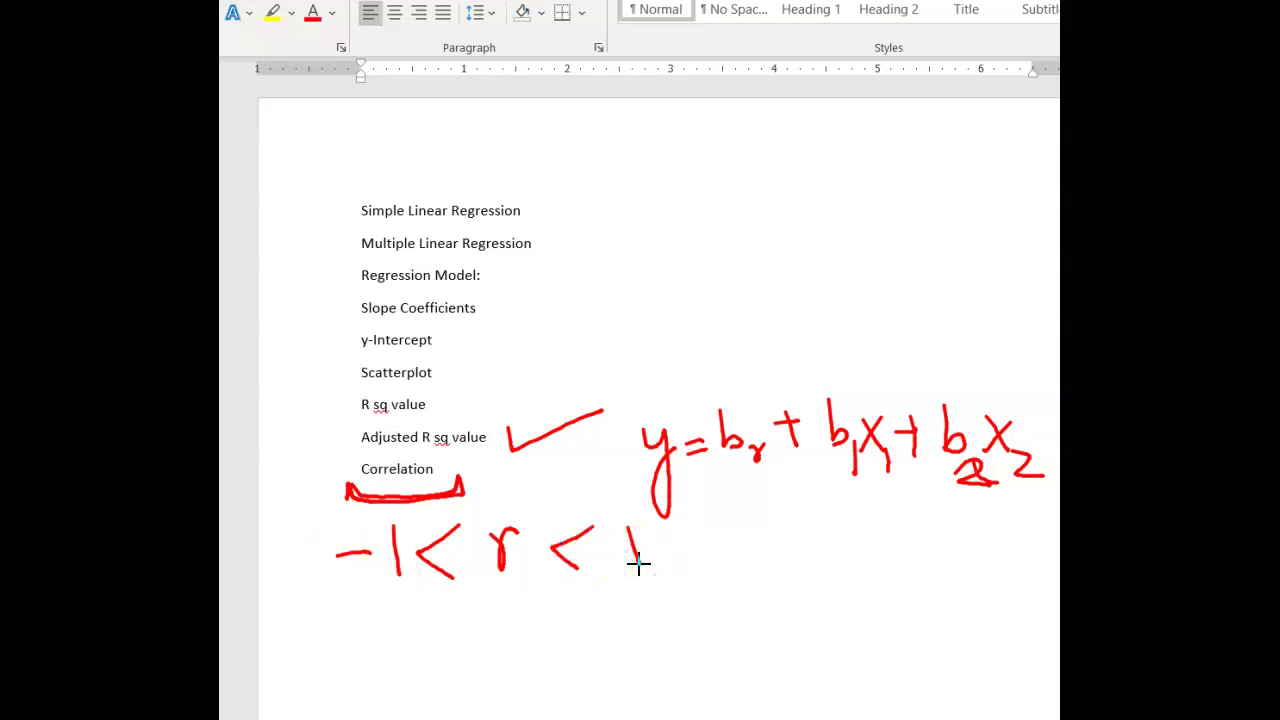
pyautogui.moveTo(358, 610); pyautogui.dragTo(426, 627)
pyautogui.moveTo(400, 651); pyautogui.dragTo(432, 645)
pyautogui.moveTo(462, 609)
pyautogui.mouseDown()
pyautogui.moveTo(479, 632)
pyautogui.moveTo(457, 610)
pyautogui.mouseUp()
# Sketch red x–y axes labelled y and X with a downward-sloping arrow between them
pyautogui.moveTo(634, 162)
pyautogui.mouseDown()
pyautogui.moveTo(634, 220)
pyautogui.moveTo(726, 314)
pyautogui.moveTo(794, 306)
pyautogui.moveTo(805, 318)
pyautogui.mouseUp()
pyautogui.moveTo(614, 190)
pyautogui.mouseDown()
pyautogui.moveTo(632, 164)
pyautogui.moveTo(664, 189)
pyautogui.mouseUp()
pyautogui.moveTo(590, 140); pyautogui.dragTo(598, 210)
pyautogui.moveTo(866, 298)
pyautogui.mouseDown()
pyautogui.moveTo(837, 327)
pyautogui.moveTo(866, 323)
pyautogui.mouseUp()
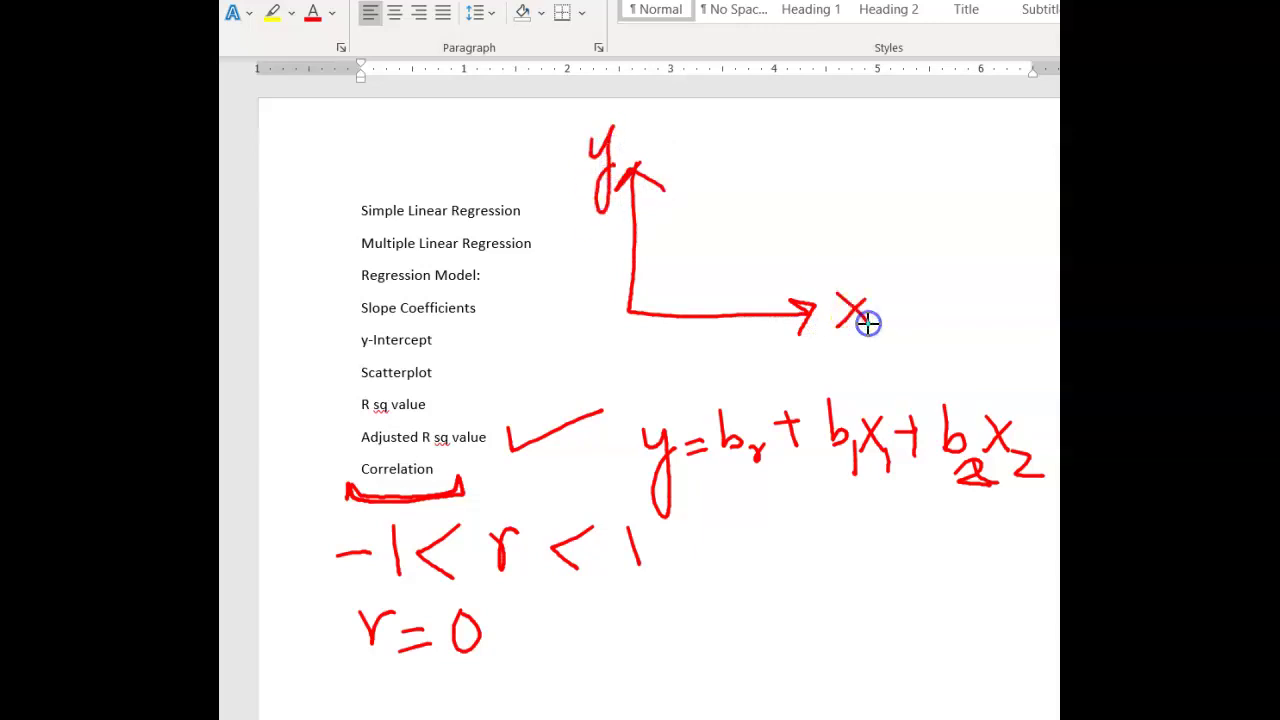
pyautogui.moveTo(692, 202)
pyautogui.mouseDown()
pyautogui.moveTo(791, 288)
pyautogui.moveTo(763, 282)
pyautogui.mouseUp()
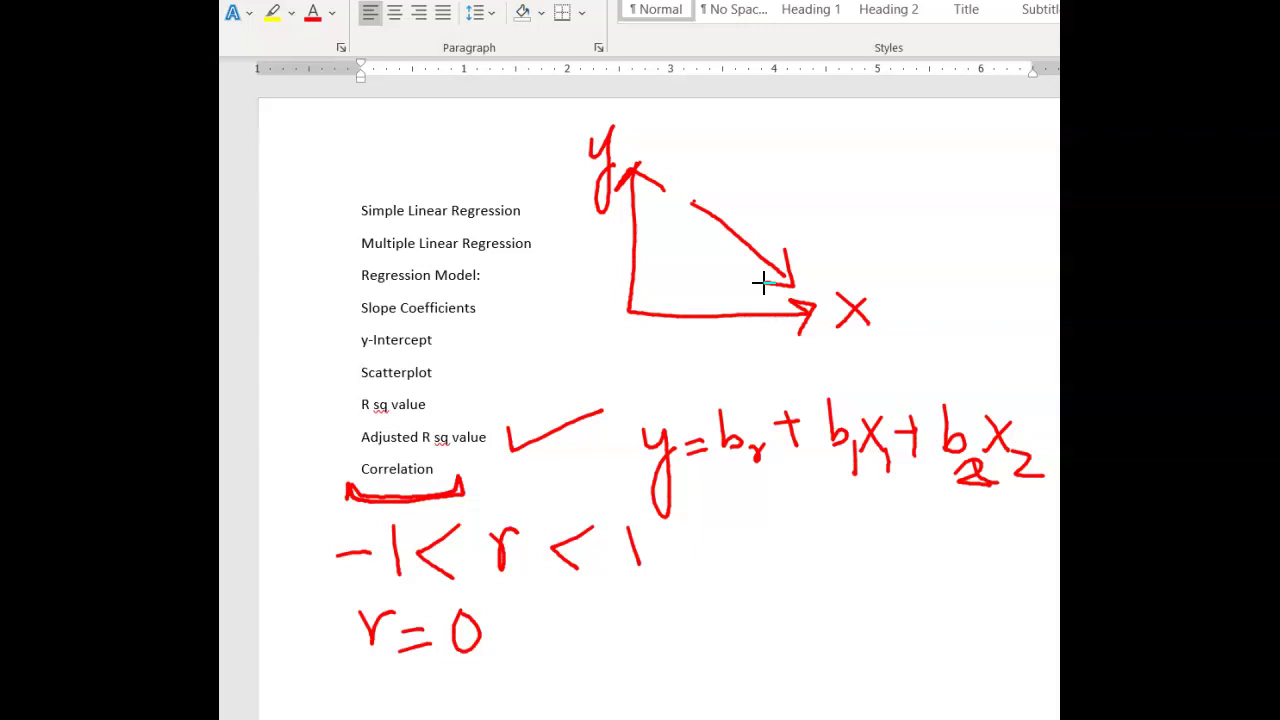
# Sketch a second labelled pair of axes to the right with an upward-sloping line
pyautogui.moveTo(880, 178)
pyautogui.mouseDown()
pyautogui.moveTo(891, 271)
pyautogui.moveTo(1005, 271)
pyautogui.moveTo(989, 252)
pyautogui.moveTo(1015, 268)
pyautogui.mouseUp()
pyautogui.moveTo(873, 188); pyautogui.dragTo(894, 183)
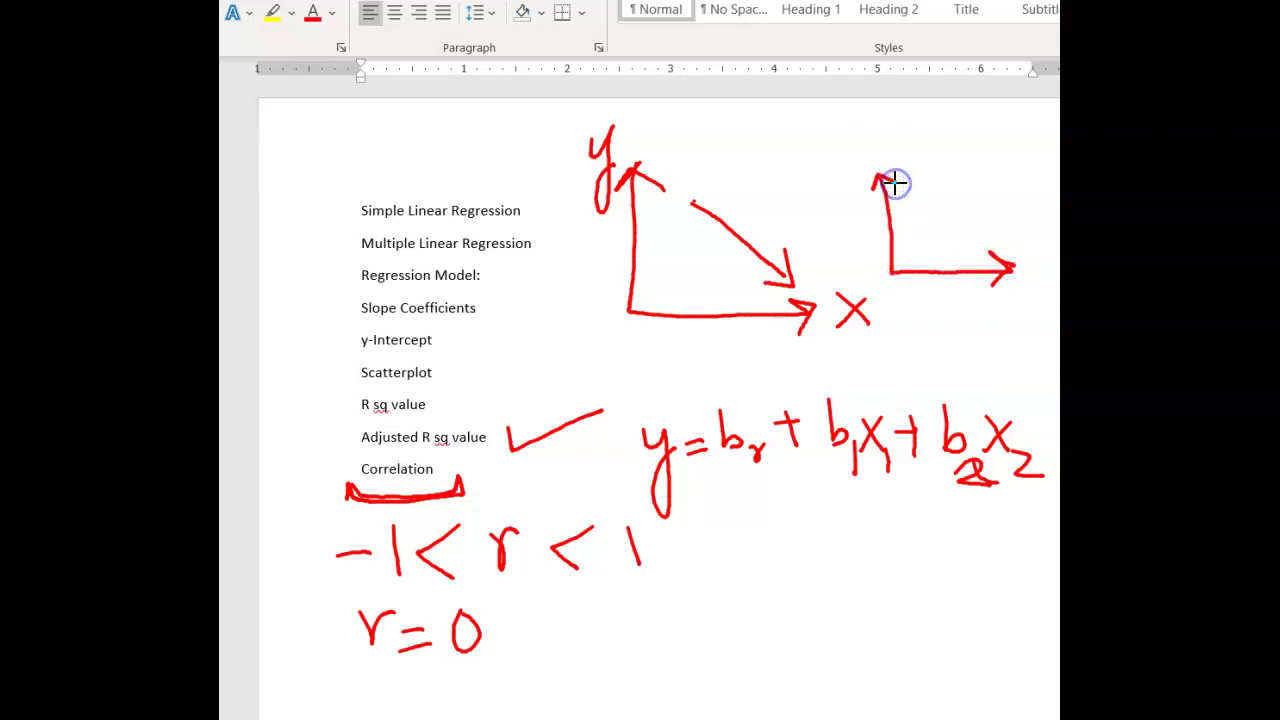
pyautogui.moveTo(912, 250); pyautogui.dragTo(971, 177)
pyautogui.moveTo(1007, 308); pyautogui.dragTo(983, 328)
pyautogui.moveTo(983, 308); pyautogui.dragTo(1006, 329)
pyautogui.moveTo(821, 156); pyautogui.dragTo(852, 162)
pyautogui.moveTo(856, 158)
pyautogui.mouseDown()
pyautogui.moveTo(855, 216)
pyautogui.moveTo(867, 166)
pyautogui.mouseUp()
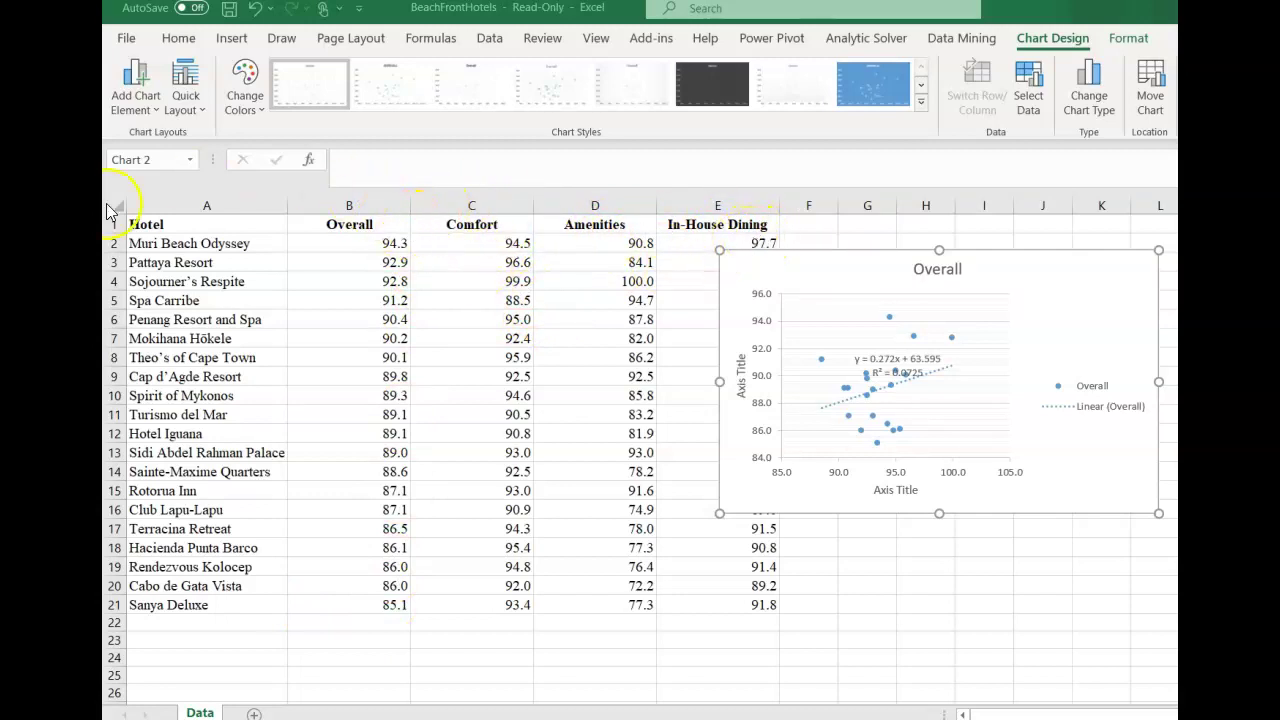
# Choose Regression from the Data tab's Data Analysis tools, then close its settings without running
pyautogui.click(482, 44)
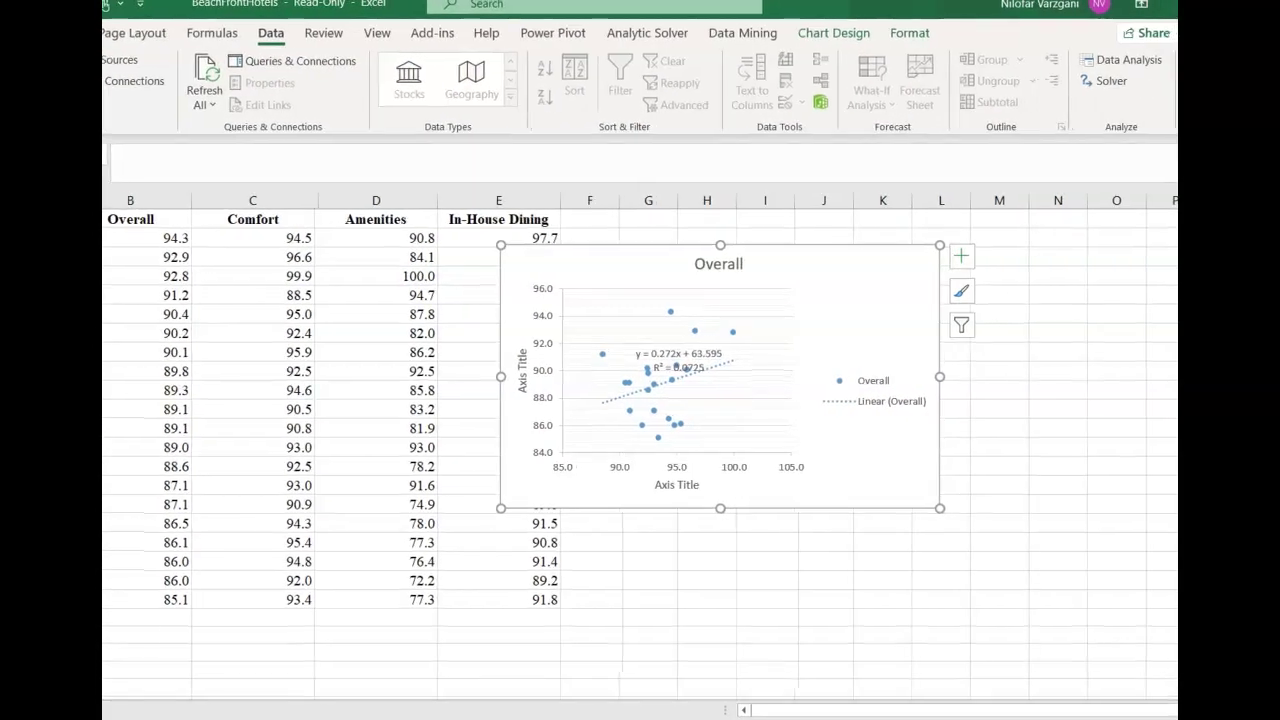
pyautogui.click(1121, 61)
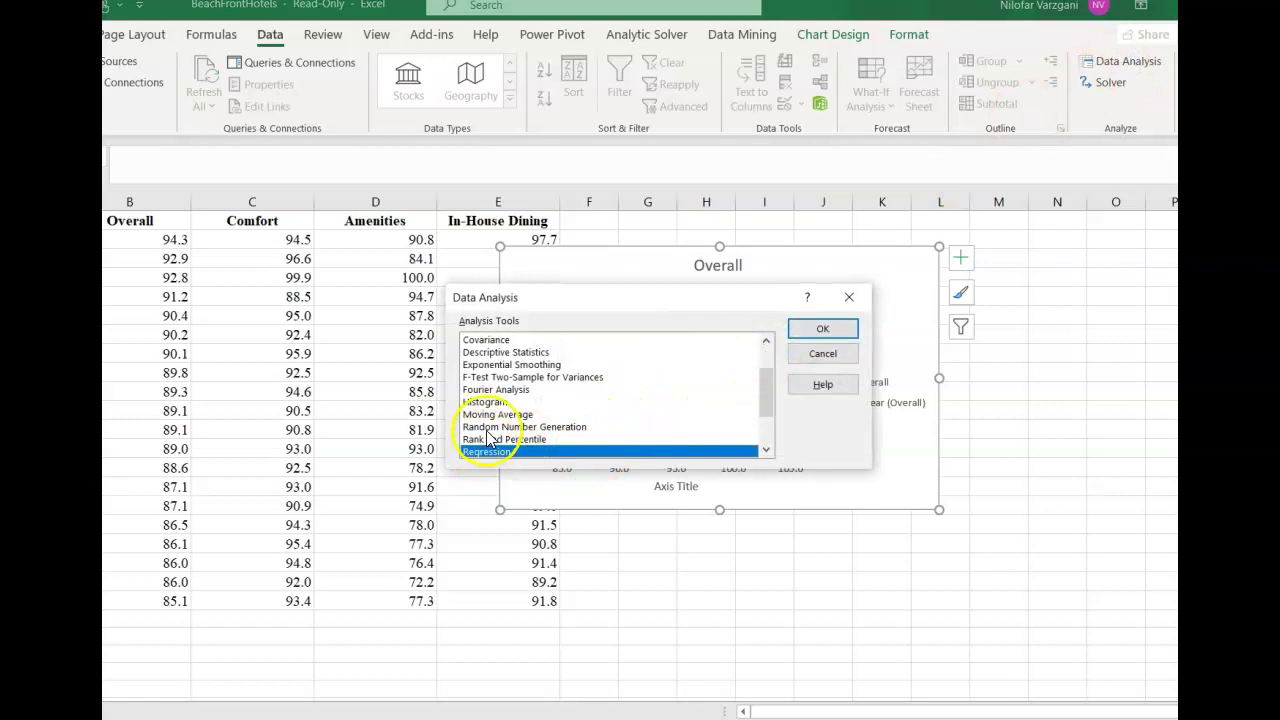
pyautogui.scroll(2, 513, 403)
pyautogui.scroll(-3, 513, 403)
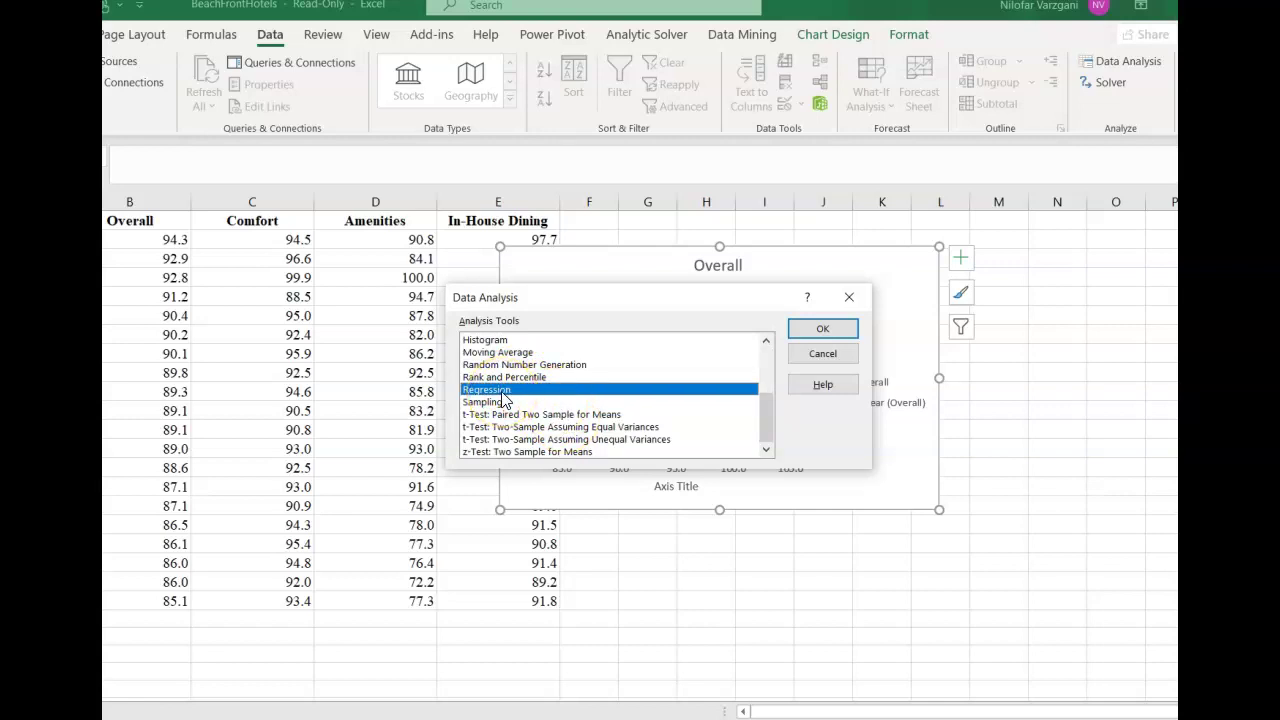
pyautogui.click(823, 331)
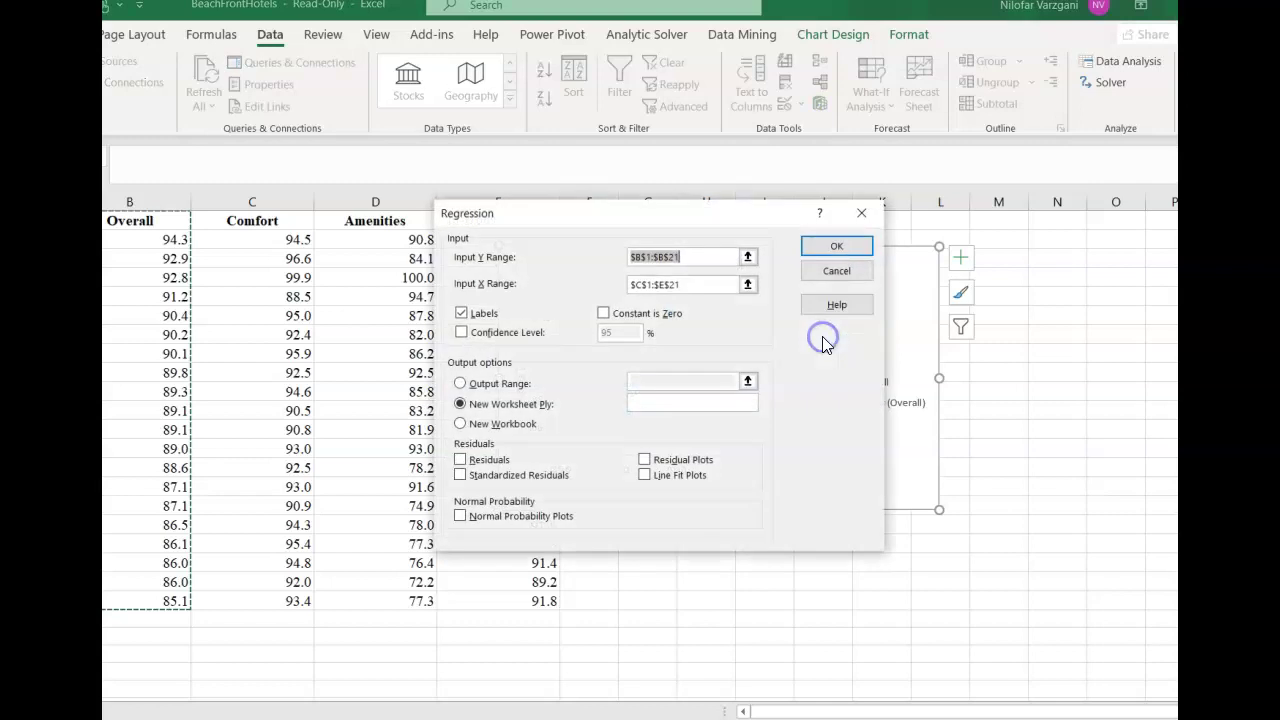
pyautogui.click(857, 213)
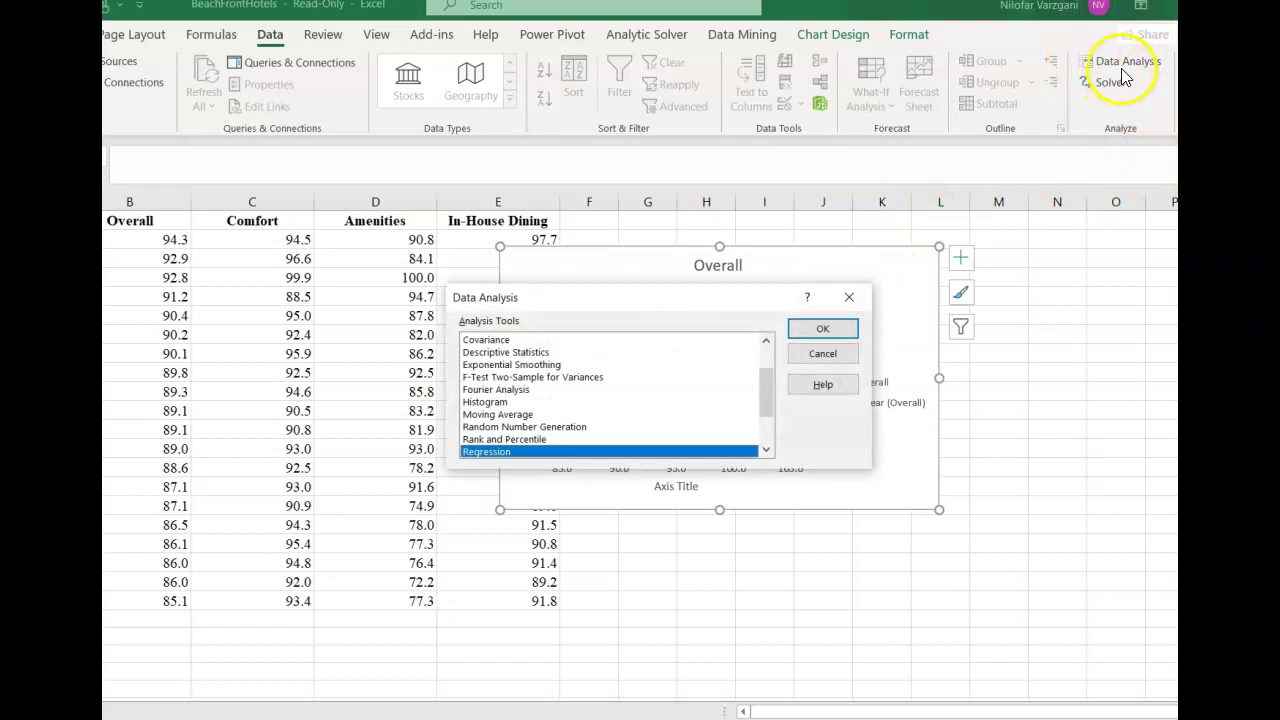
# Close the Data Analysis tools dialog
pyautogui.click(848, 300)
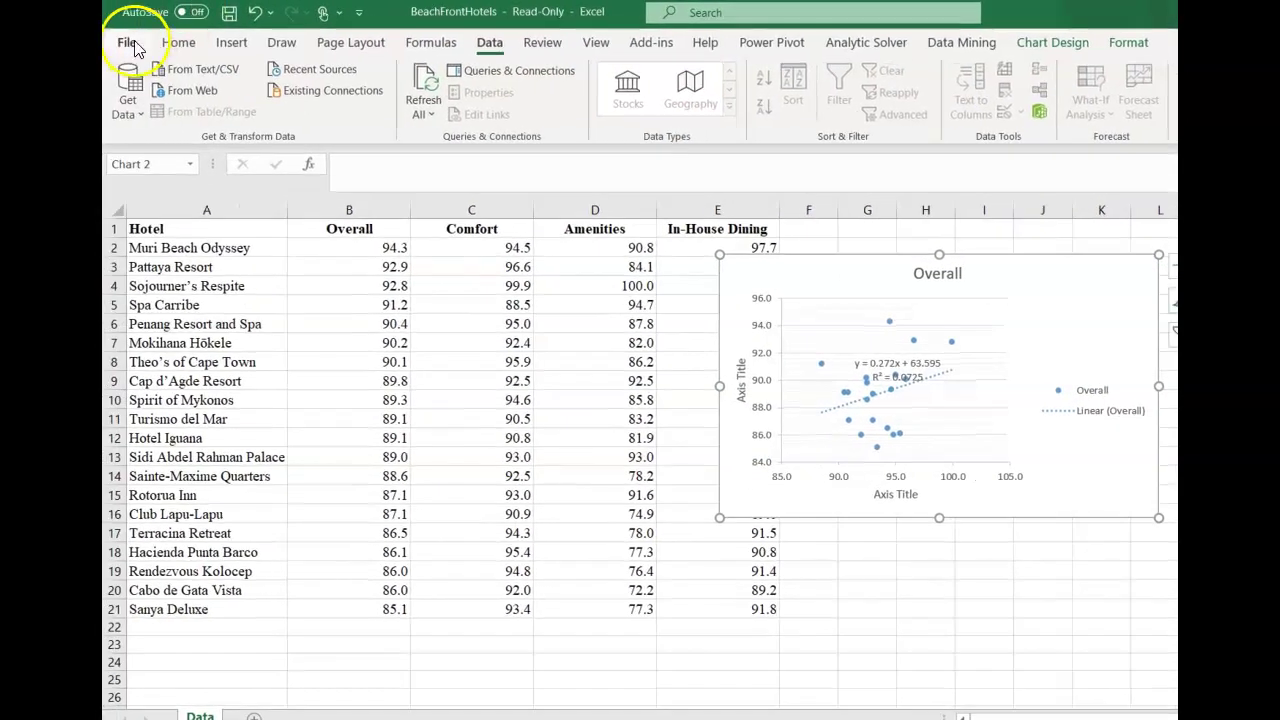
# Enable the Analytic Solver add-in alongside Analysis ToolPak in Excel Options' Add-ins manager
pyautogui.click(128, 44)
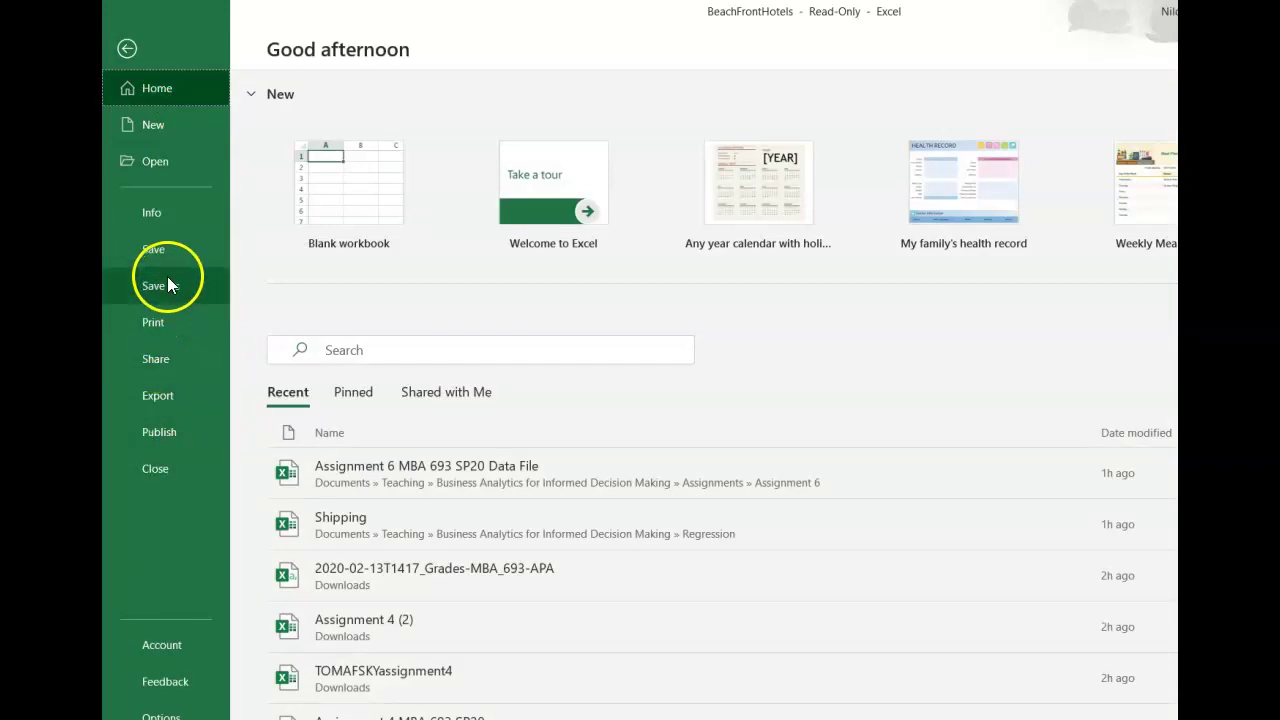
pyautogui.click(200, 716)
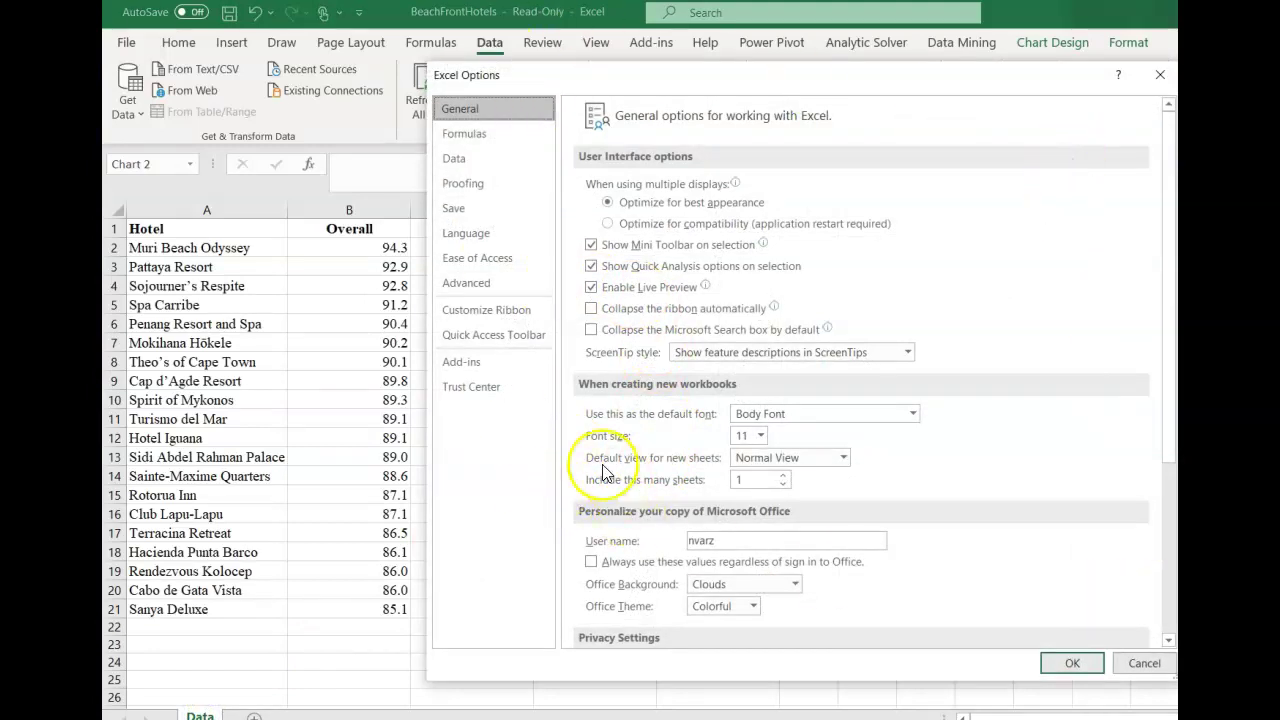
pyautogui.click(480, 366)
pyautogui.click(805, 626)
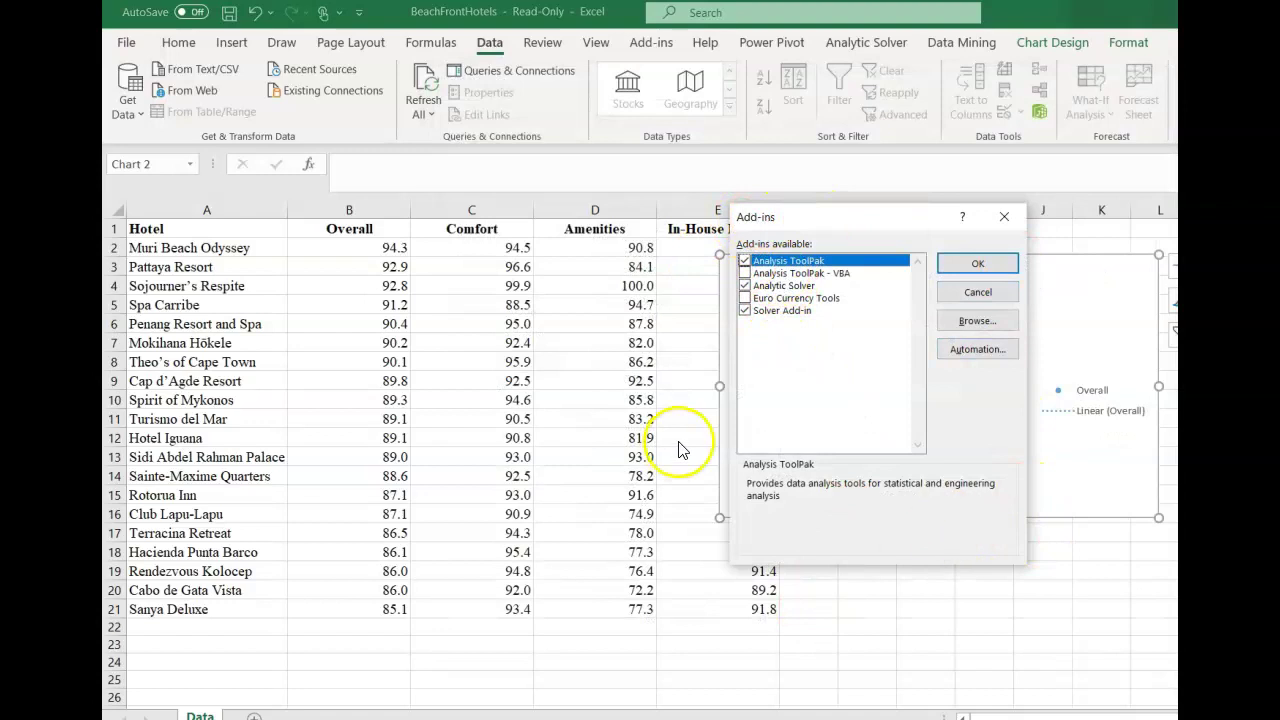
pyautogui.click(744, 285)
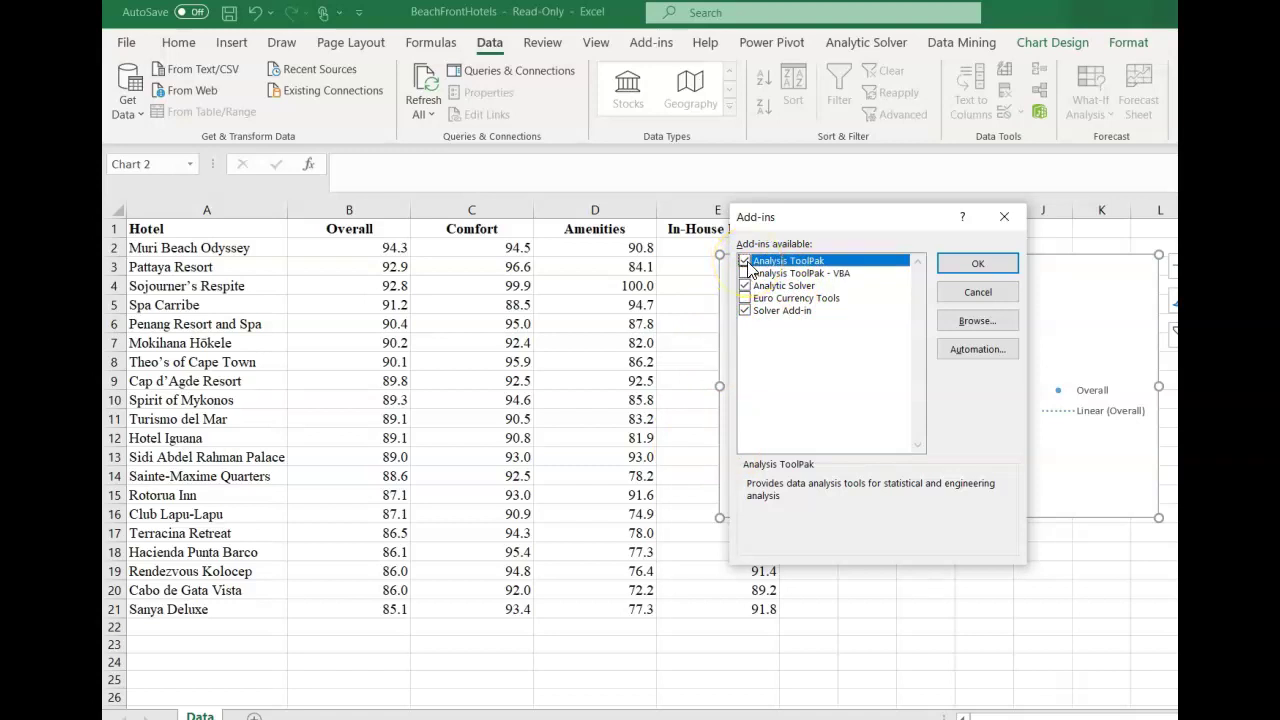
pyautogui.click(975, 263)
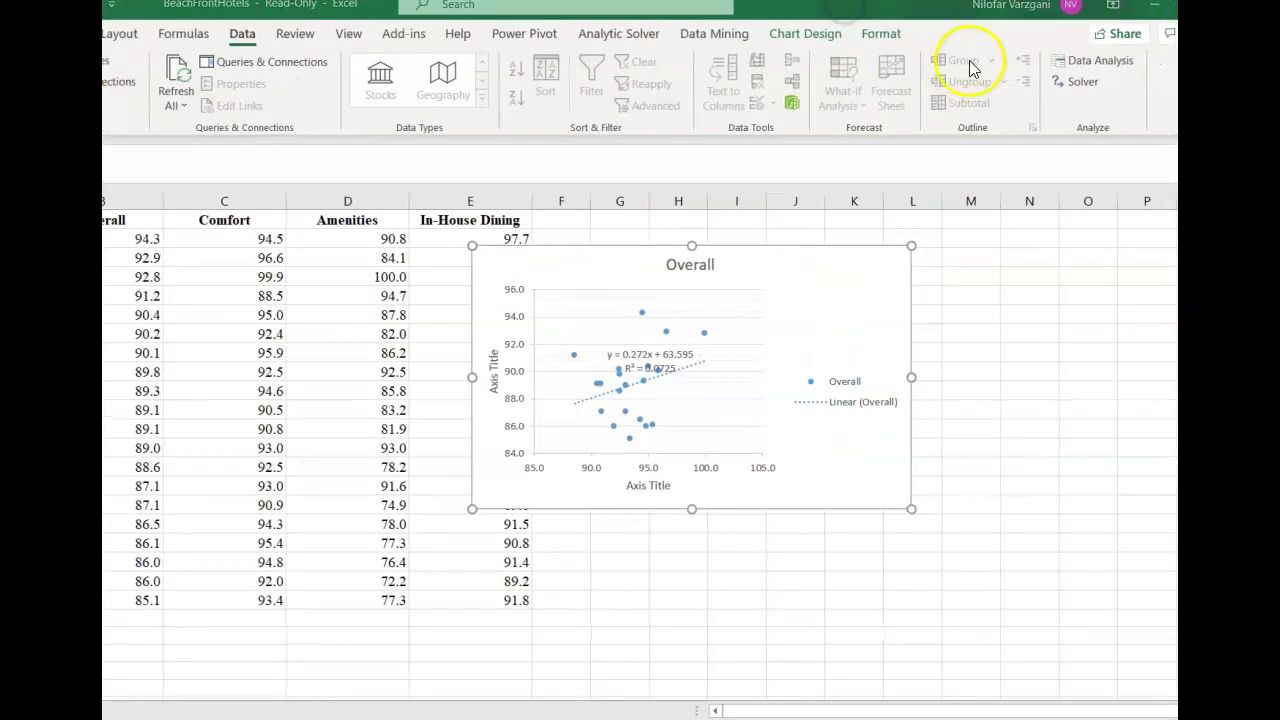
# Start a Regression with Overall B1:B21 as Y range and C1:E21 as X range, dialog moved aside
pyautogui.click(1061, 66)
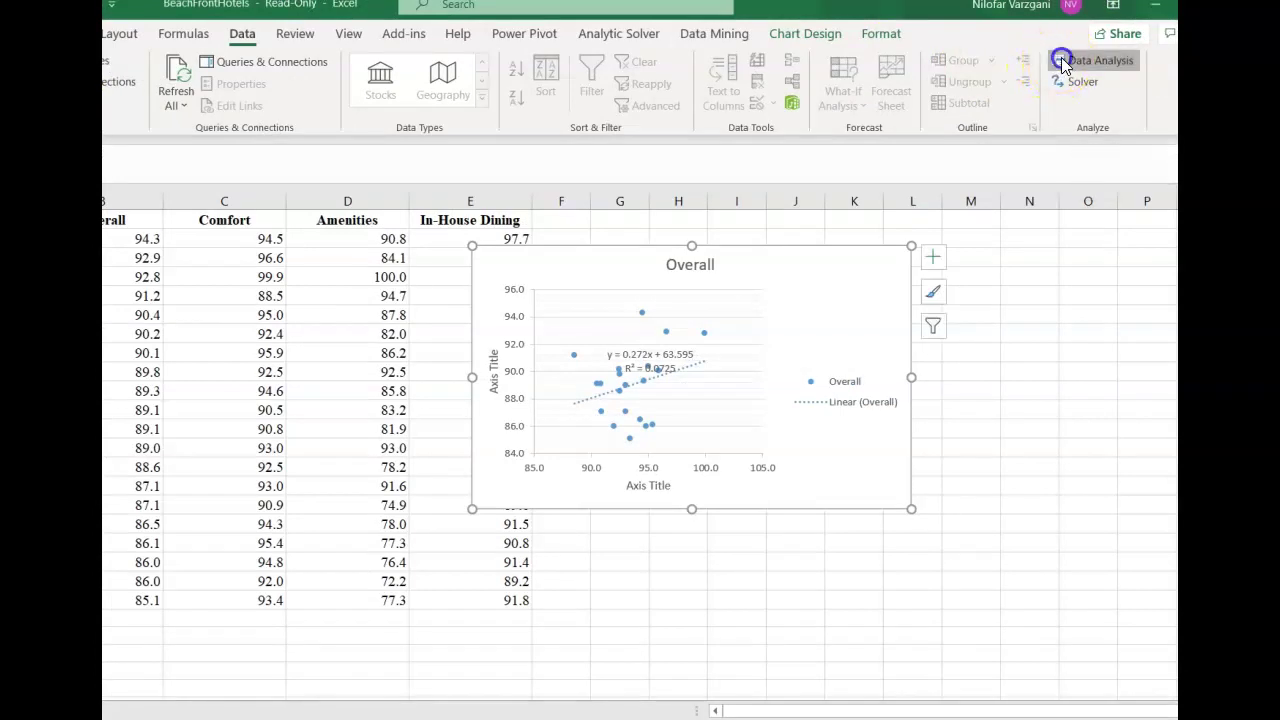
pyautogui.click(794, 332)
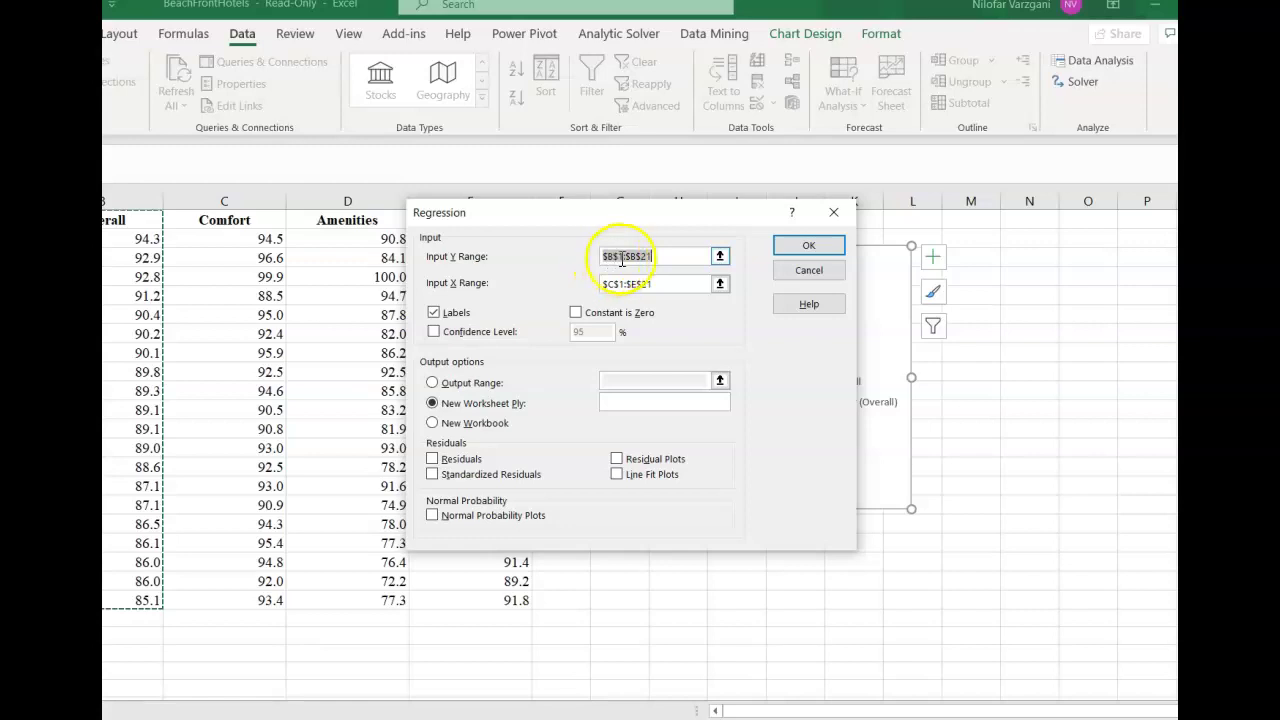
pyautogui.click(131, 196)
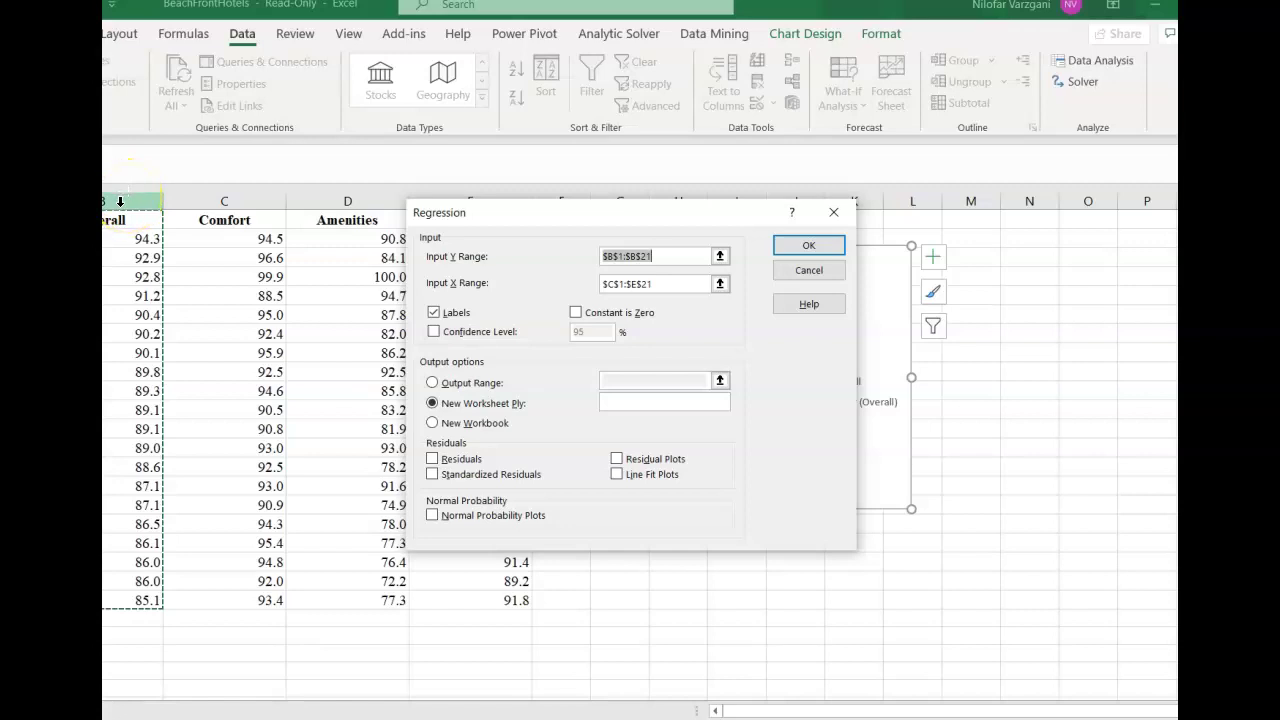
pyautogui.click(120, 208)
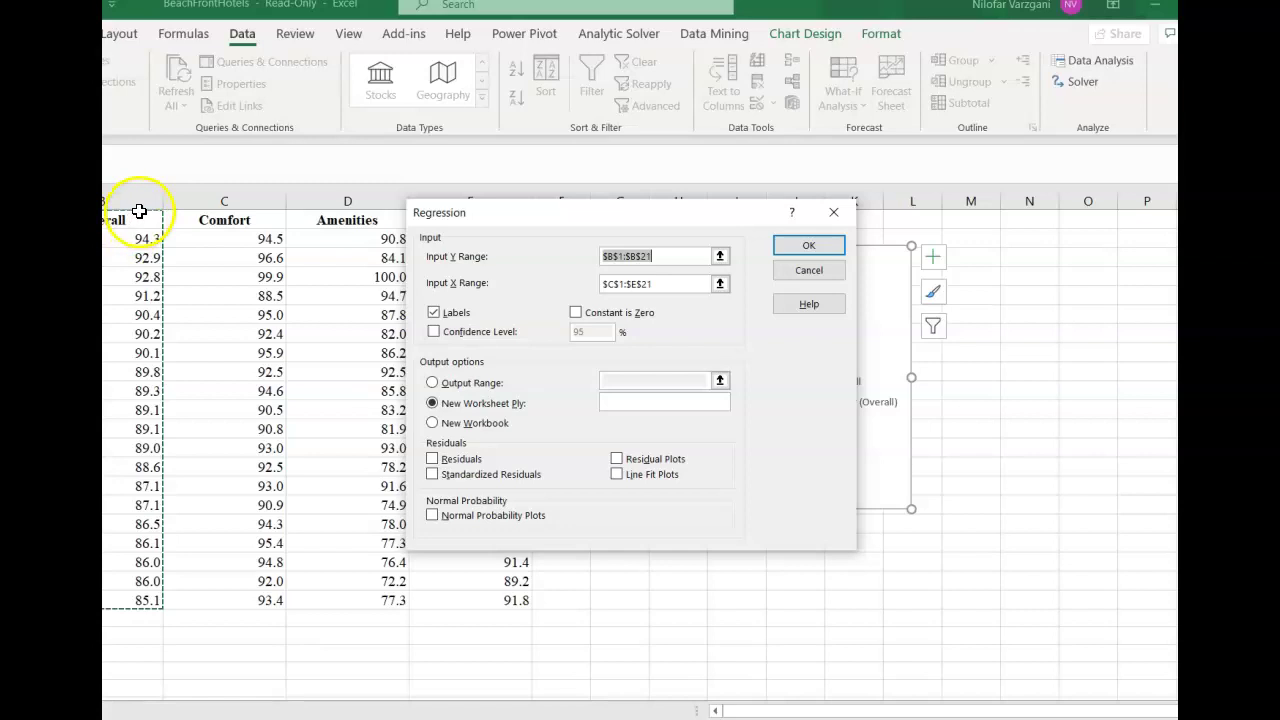
pyautogui.click(139, 201)
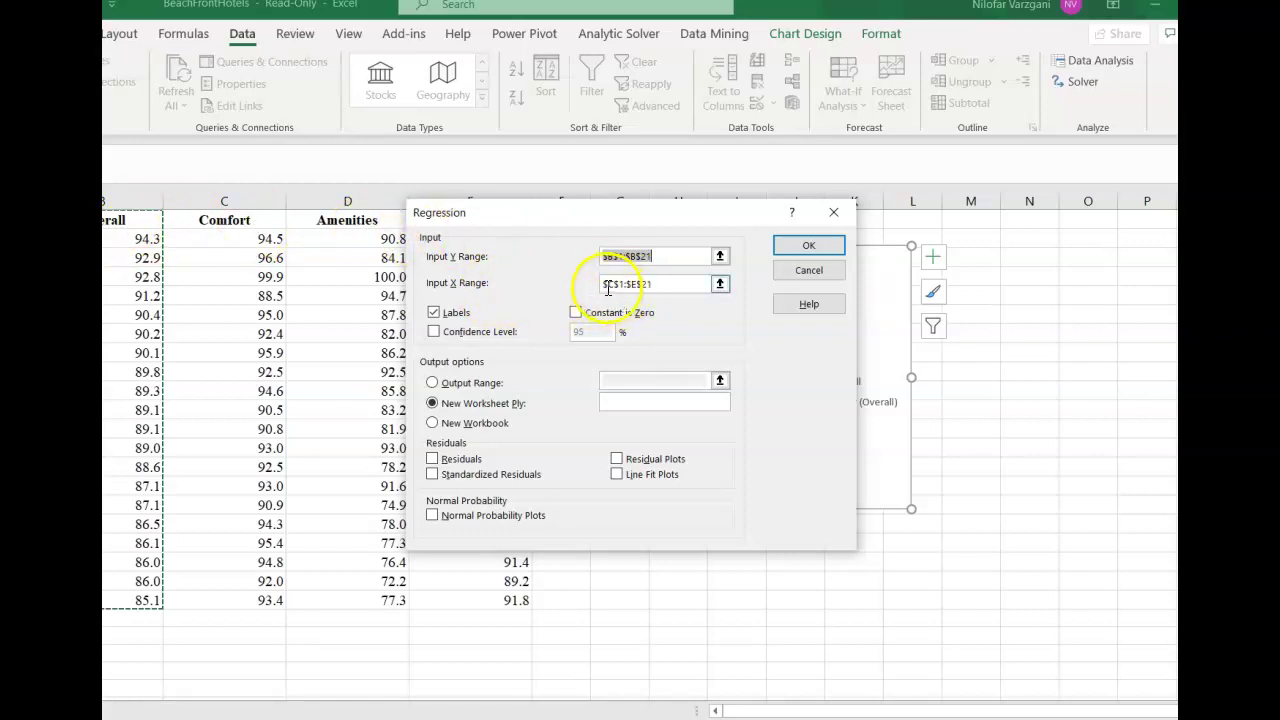
pyautogui.moveTo(523, 222); pyautogui.dragTo(666, 208)
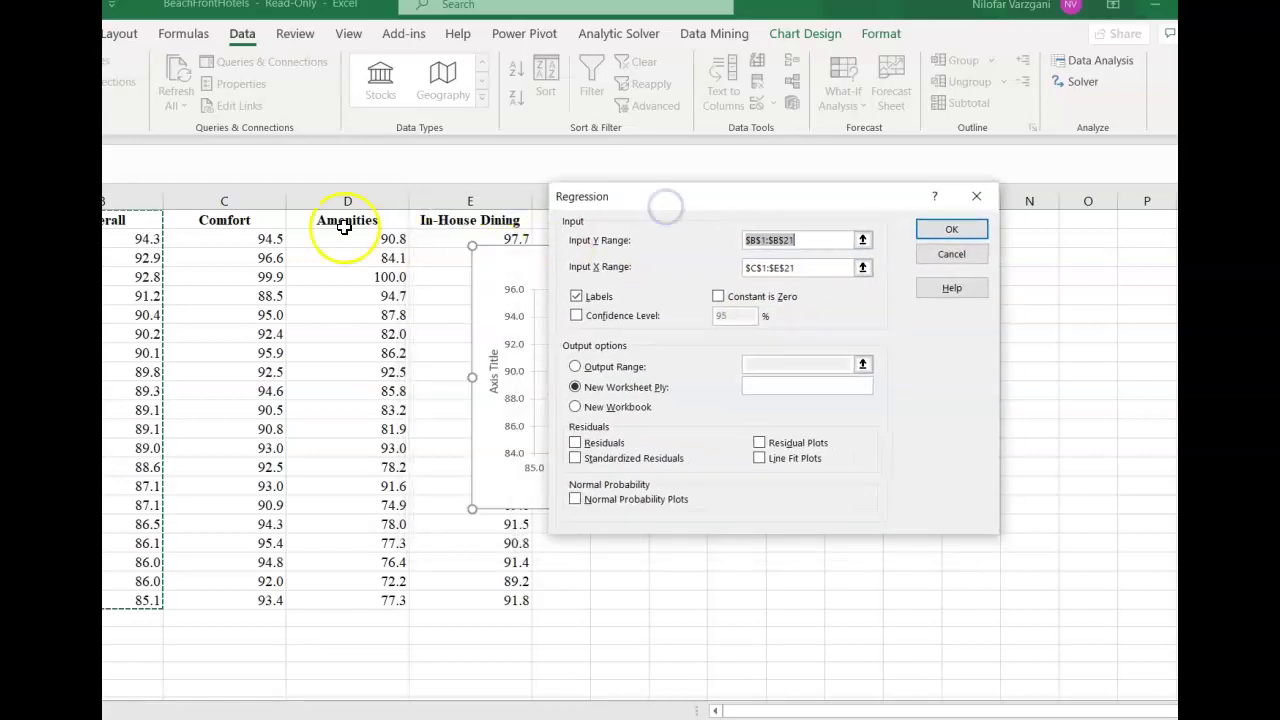
# Reset Input Y Range to B1:B21 and Input X Range to C1:E21, then run the regression to a new sheet
pyautogui.click(228, 219)
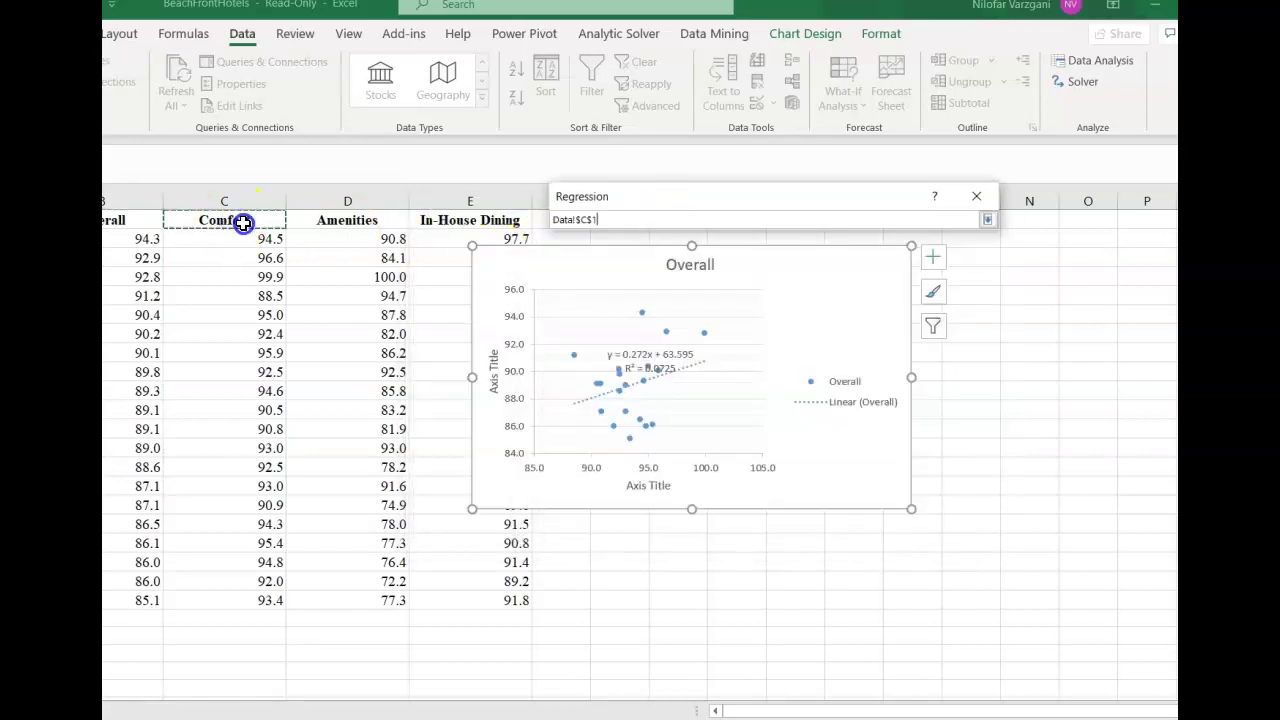
pyautogui.moveTo(800, 240); pyautogui.dragTo(695, 208)
pyautogui.press('BackSpace')
pyautogui.moveTo(134, 216); pyautogui.dragTo(112, 600)
pyautogui.moveTo(814, 269); pyautogui.dragTo(694, 272)
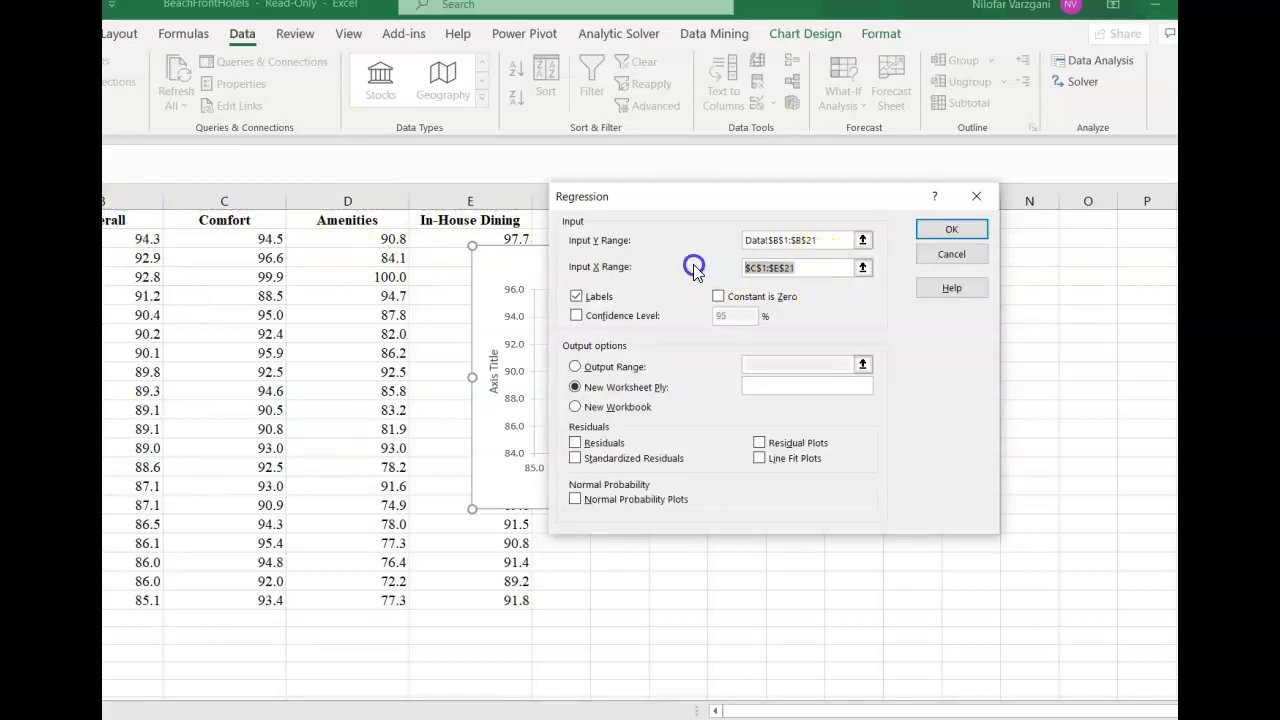
pyautogui.press('BackSpace')
pyautogui.moveTo(246, 220); pyautogui.dragTo(455, 604)
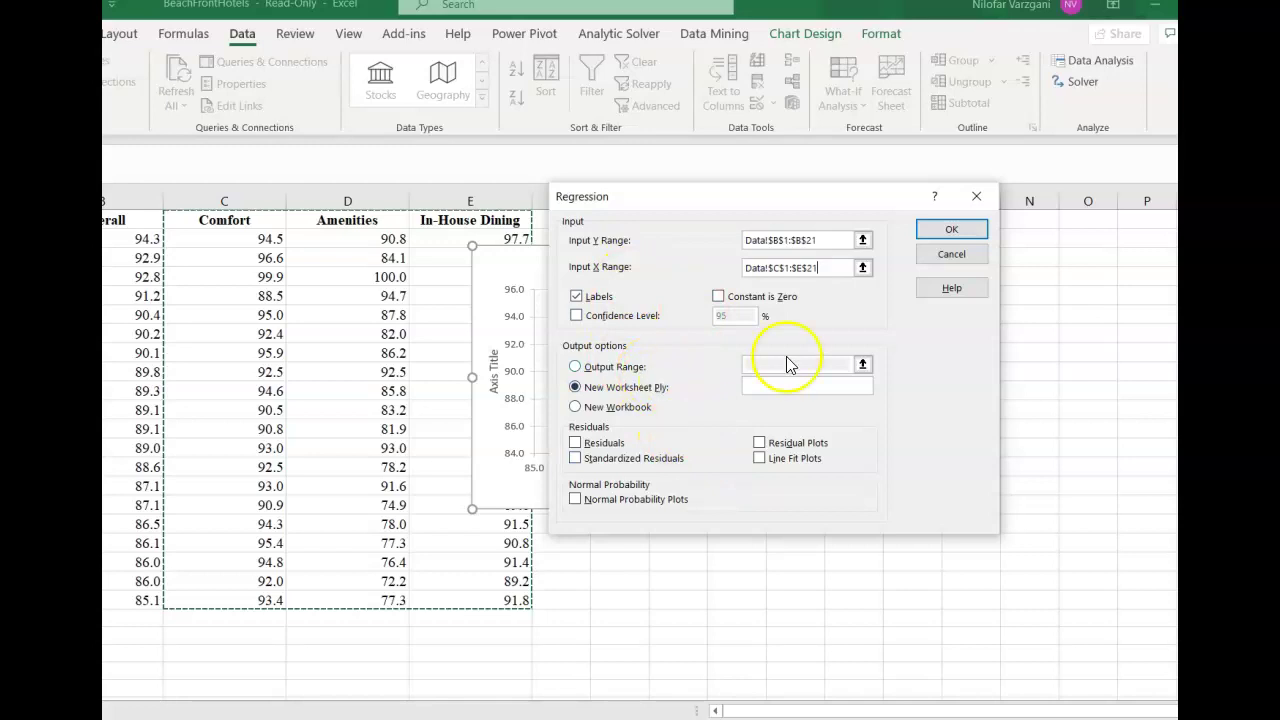
pyautogui.click(952, 231)
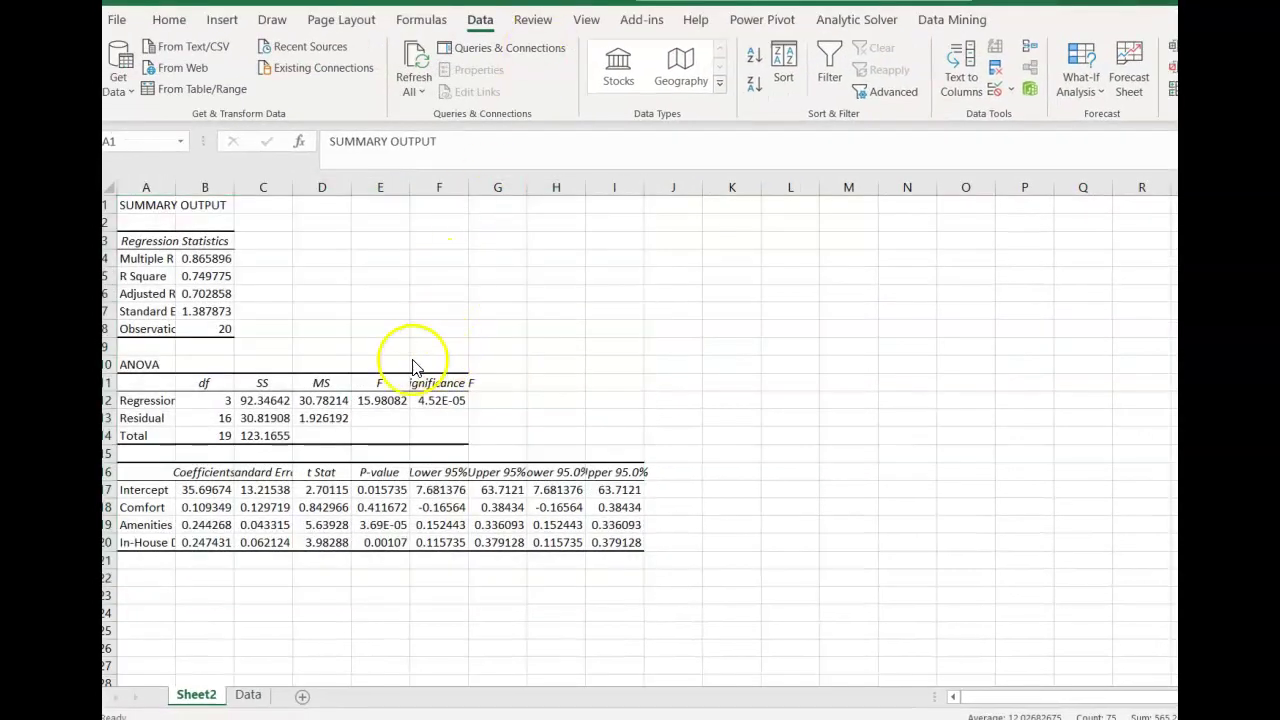
# AutoFit columns A, B, C, F, G, H and I so all summary labels and values show fully
pyautogui.doubleClick(175, 188)
pyautogui.doubleClick(290, 188)
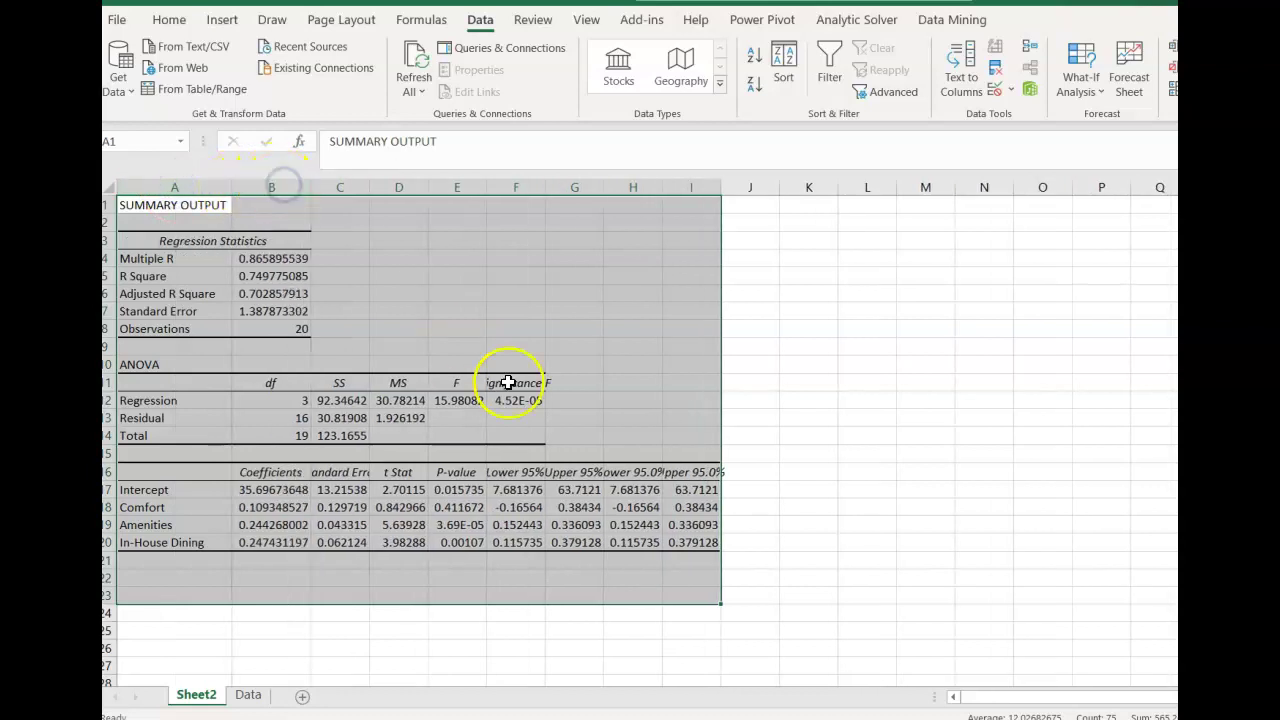
pyautogui.doubleClick(545, 189)
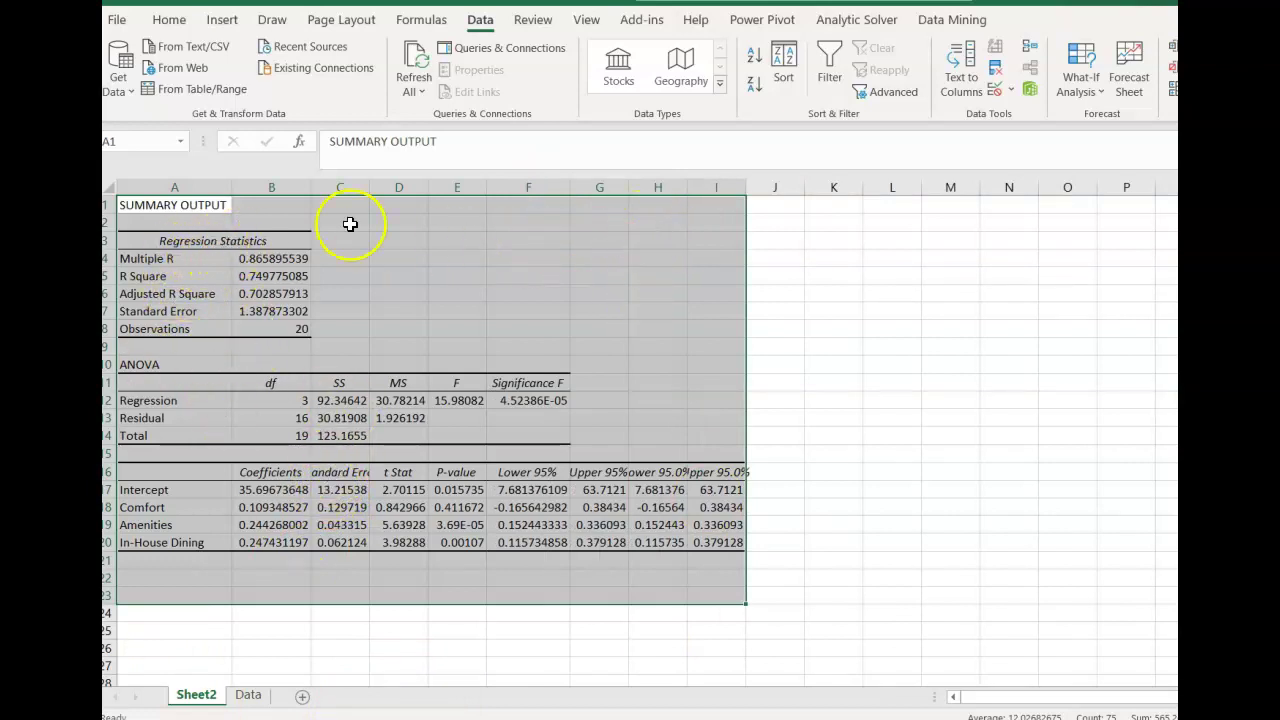
pyautogui.doubleClick(370, 188)
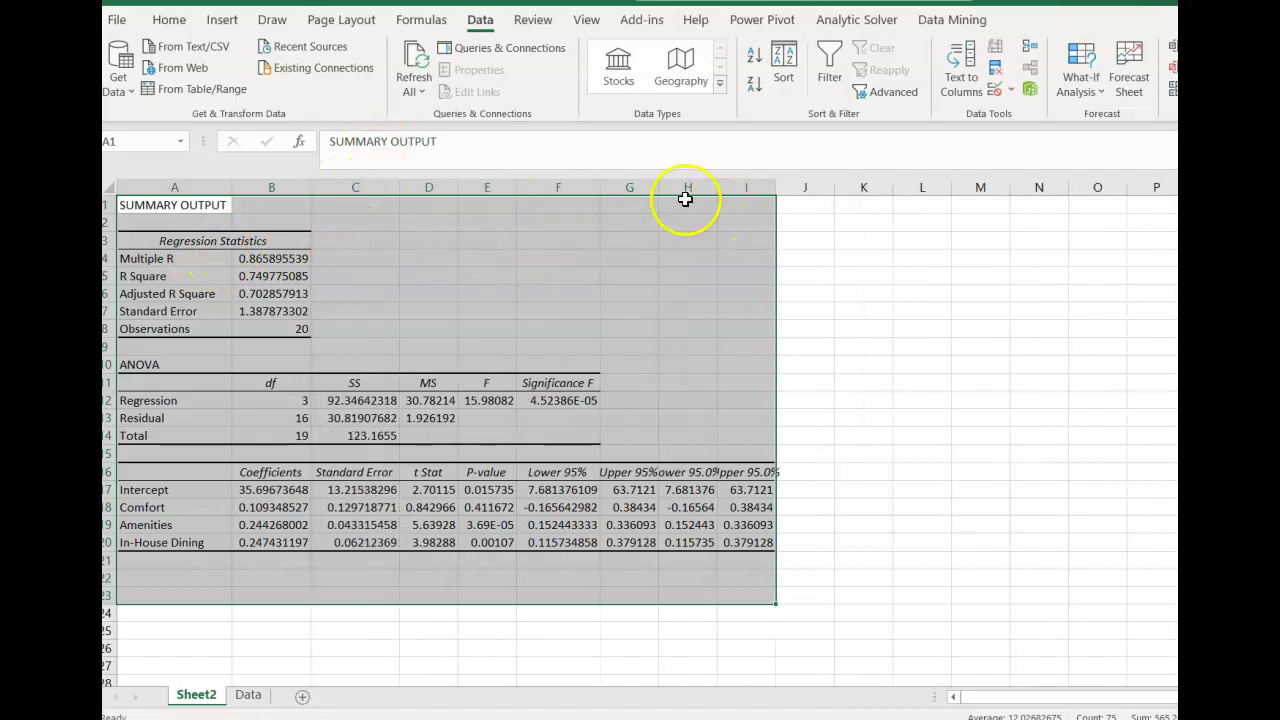
pyautogui.doubleClick(658, 188)
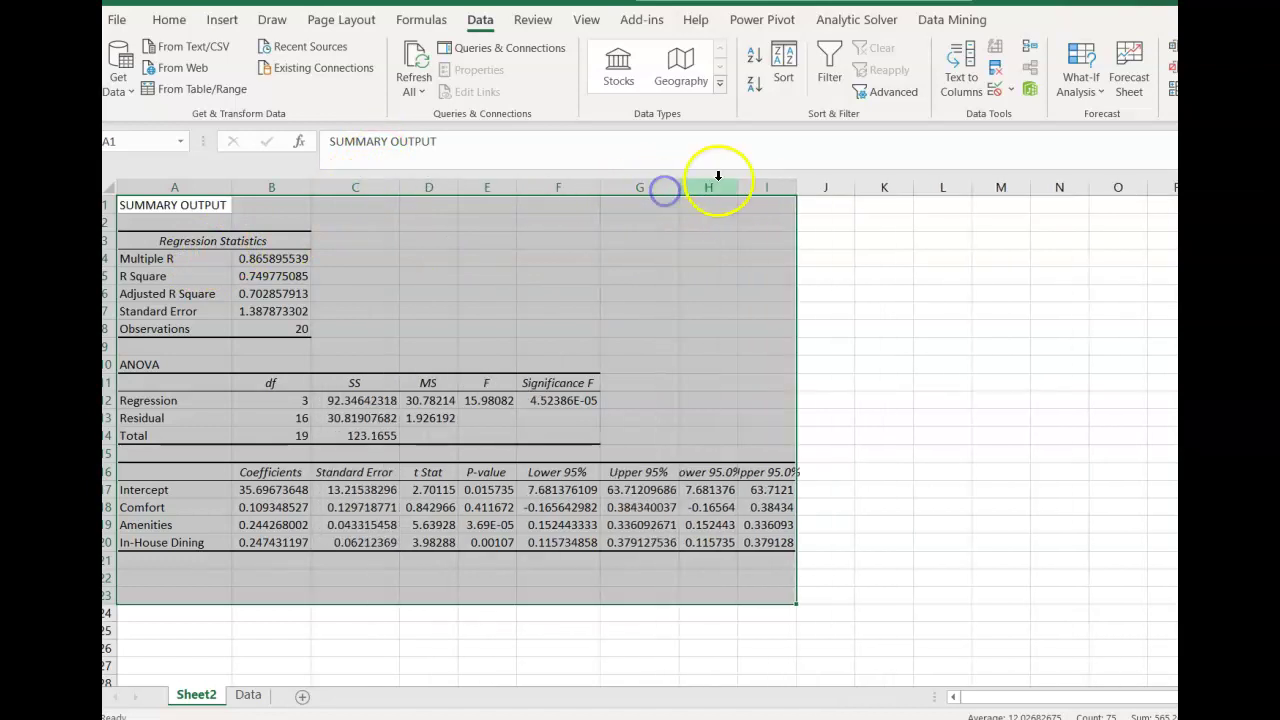
pyautogui.doubleClick(737, 188)
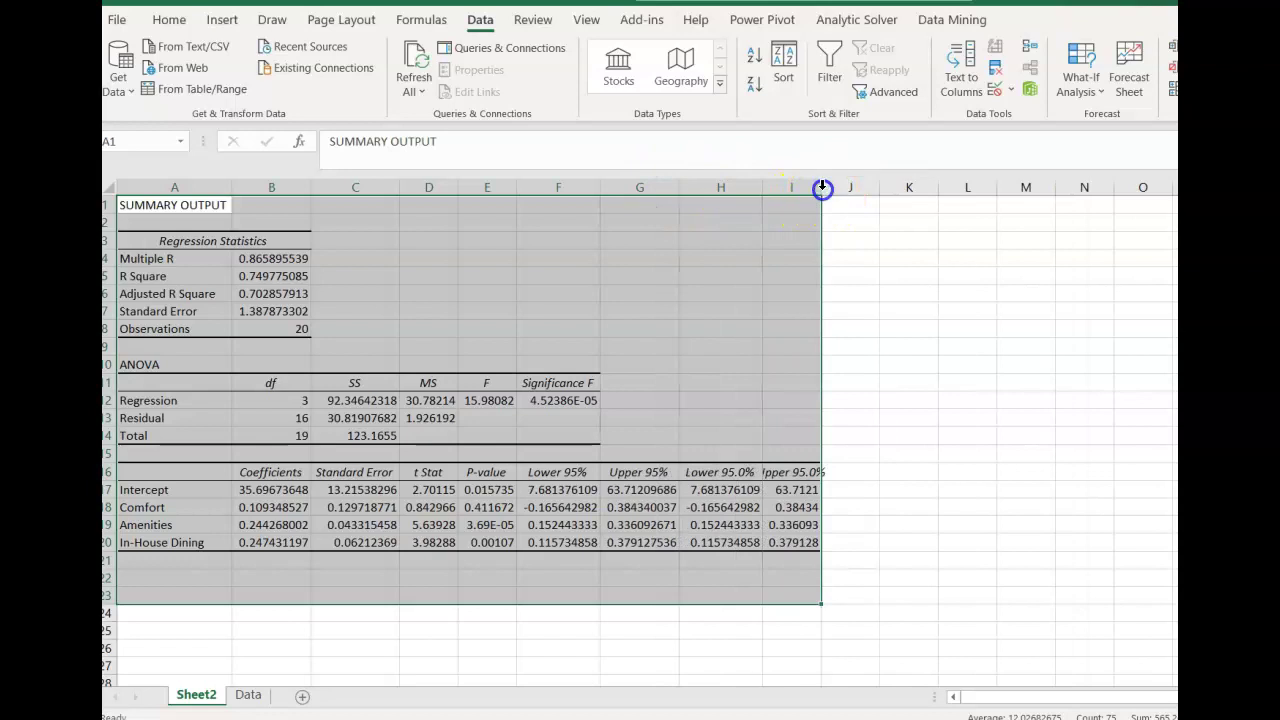
pyautogui.doubleClick(822, 188)
pyautogui.click(170, 256)
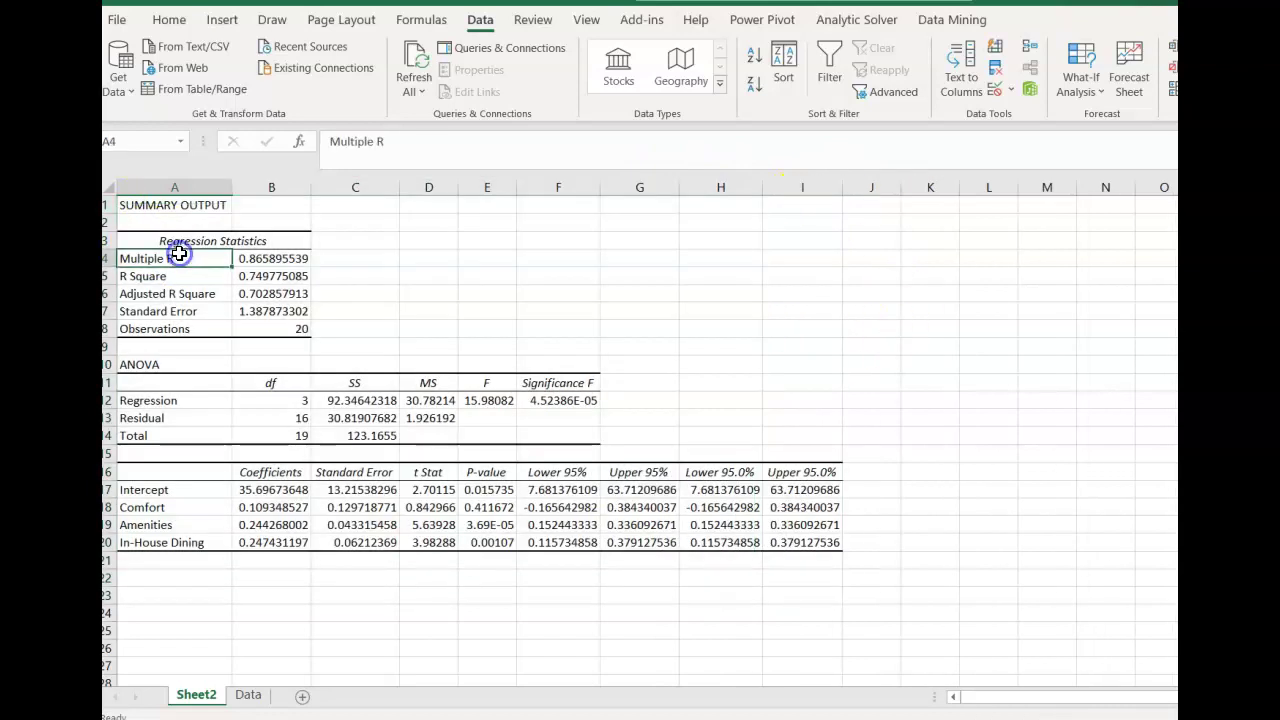
pyautogui.click(254, 259)
pyautogui.click(190, 259)
pyautogui.click(279, 257)
pyautogui.click(204, 258)
pyautogui.click(200, 277)
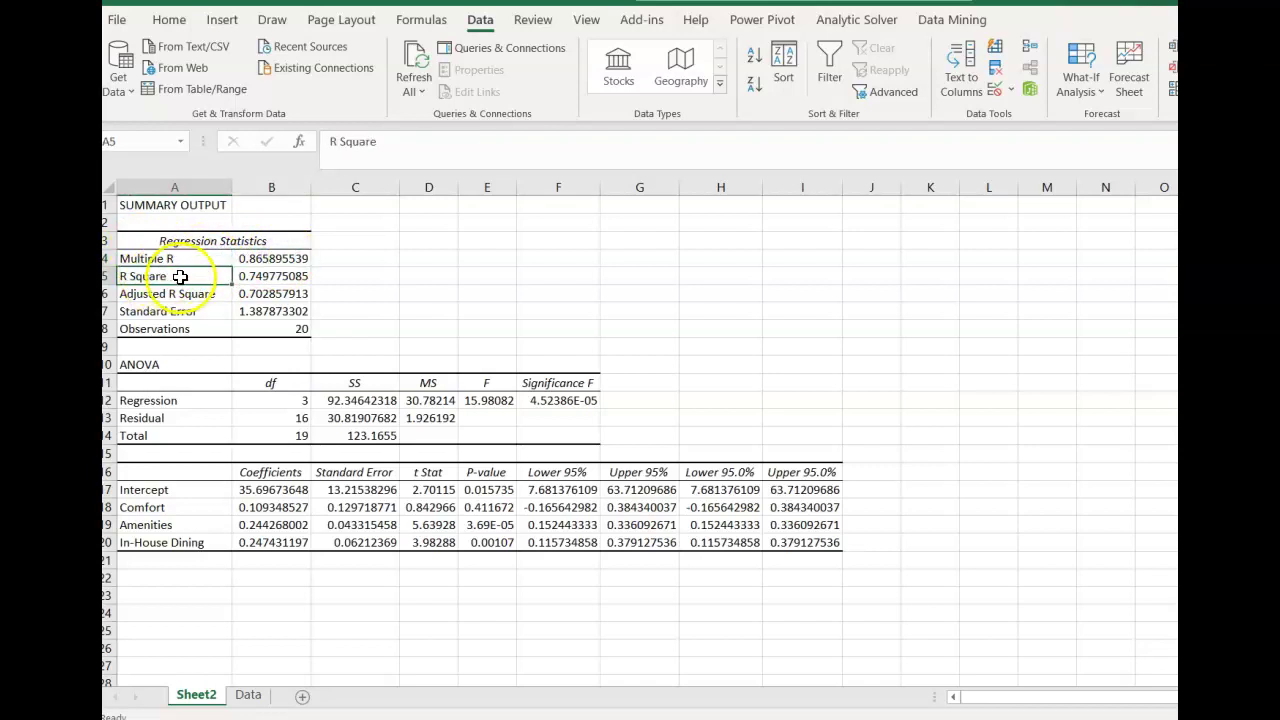
pyautogui.click(251, 279)
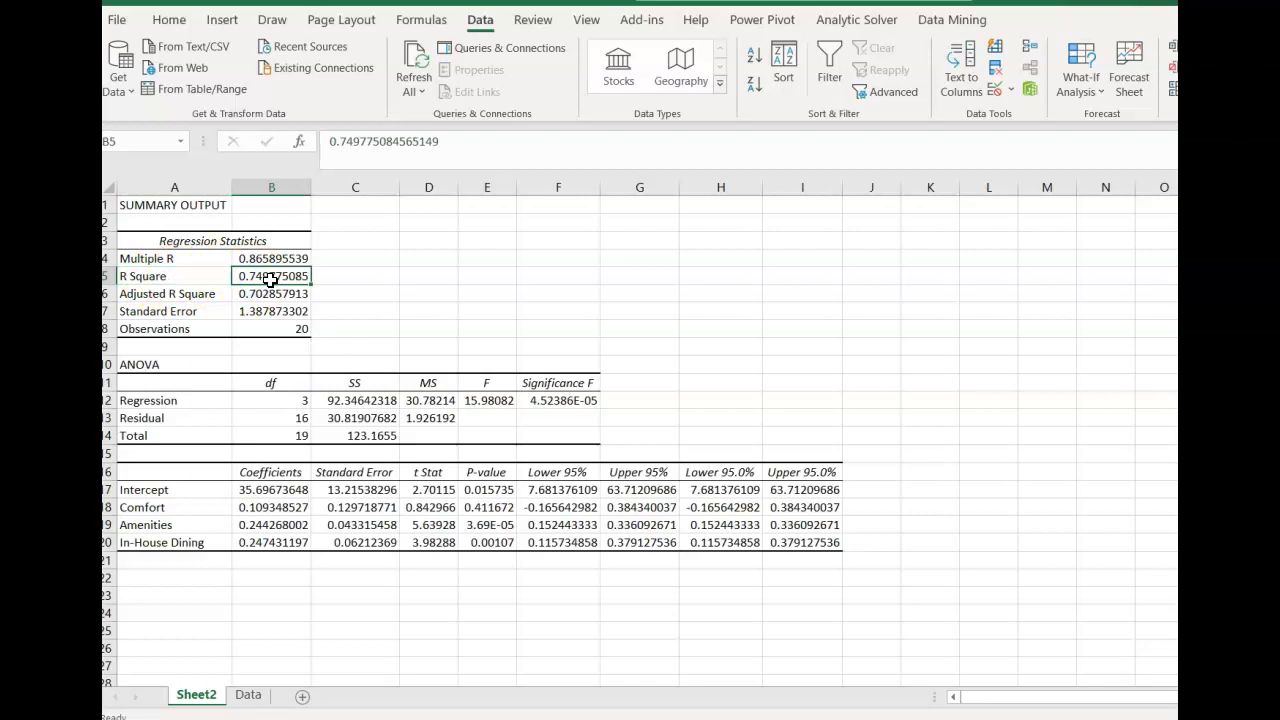
pyautogui.click(269, 259)
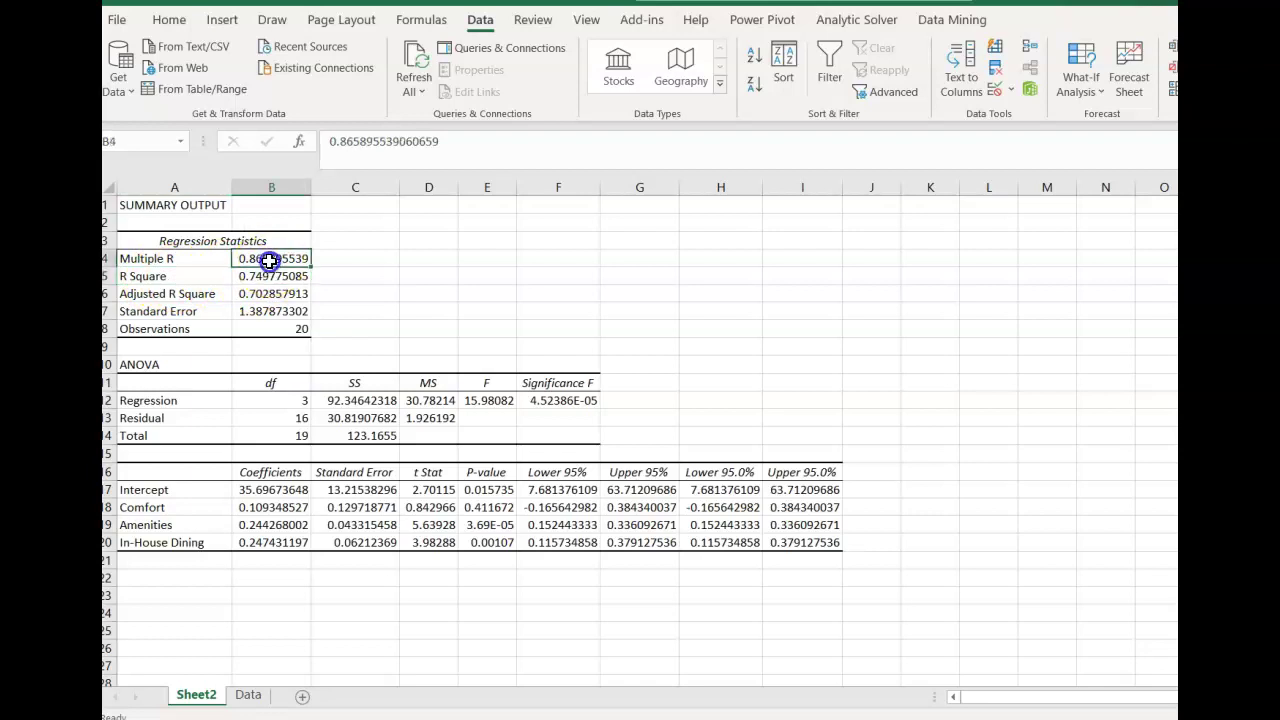
pyautogui.click(270, 259)
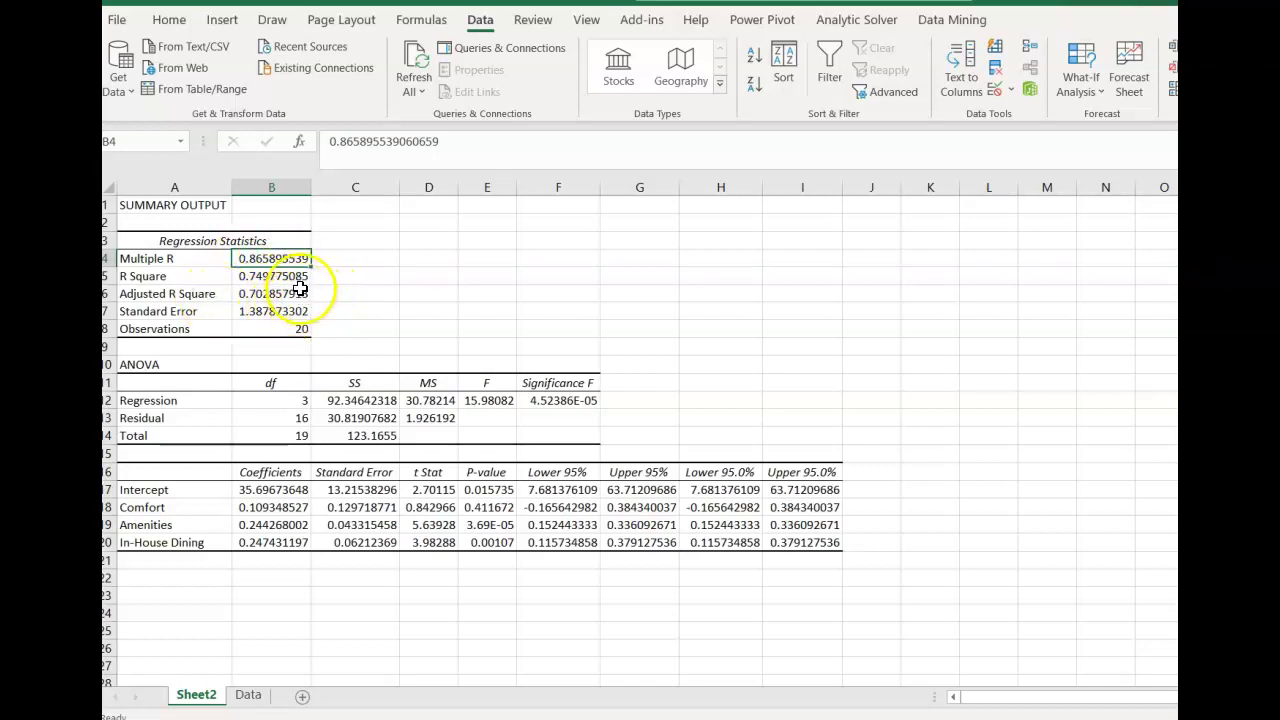
pyautogui.click(274, 295)
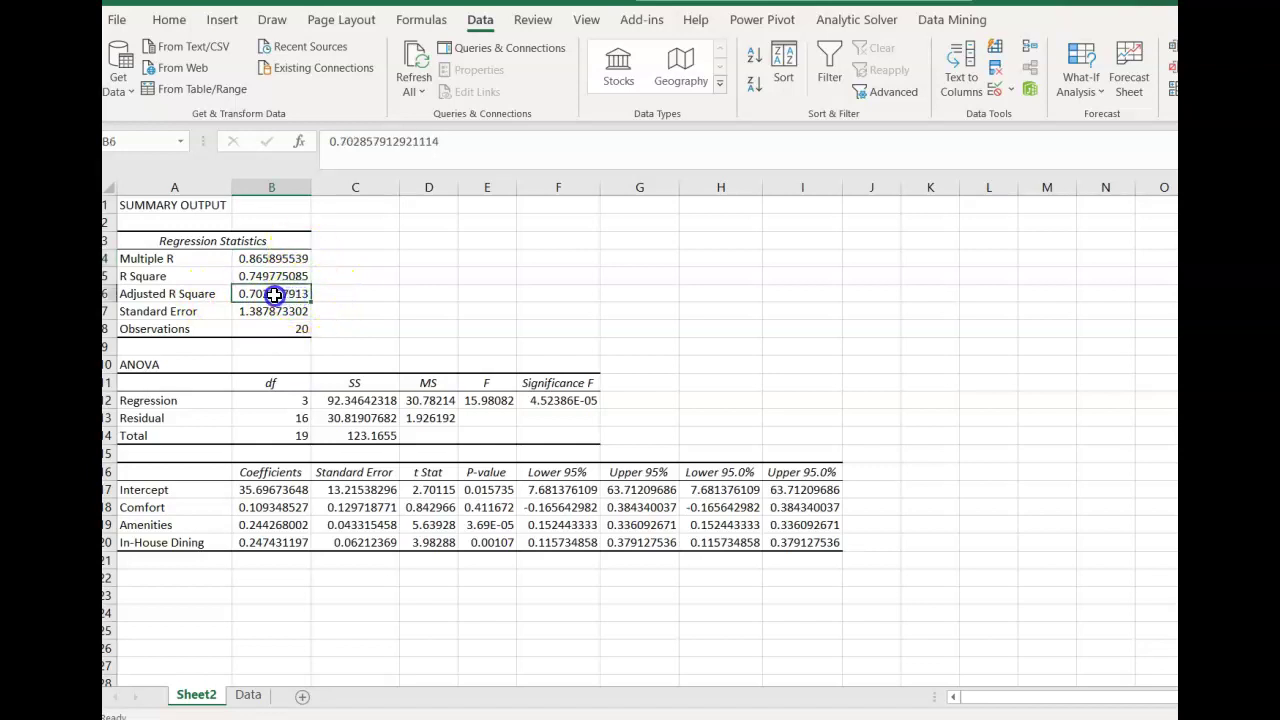
pyautogui.moveTo(229, 293); pyautogui.dragTo(206, 293)
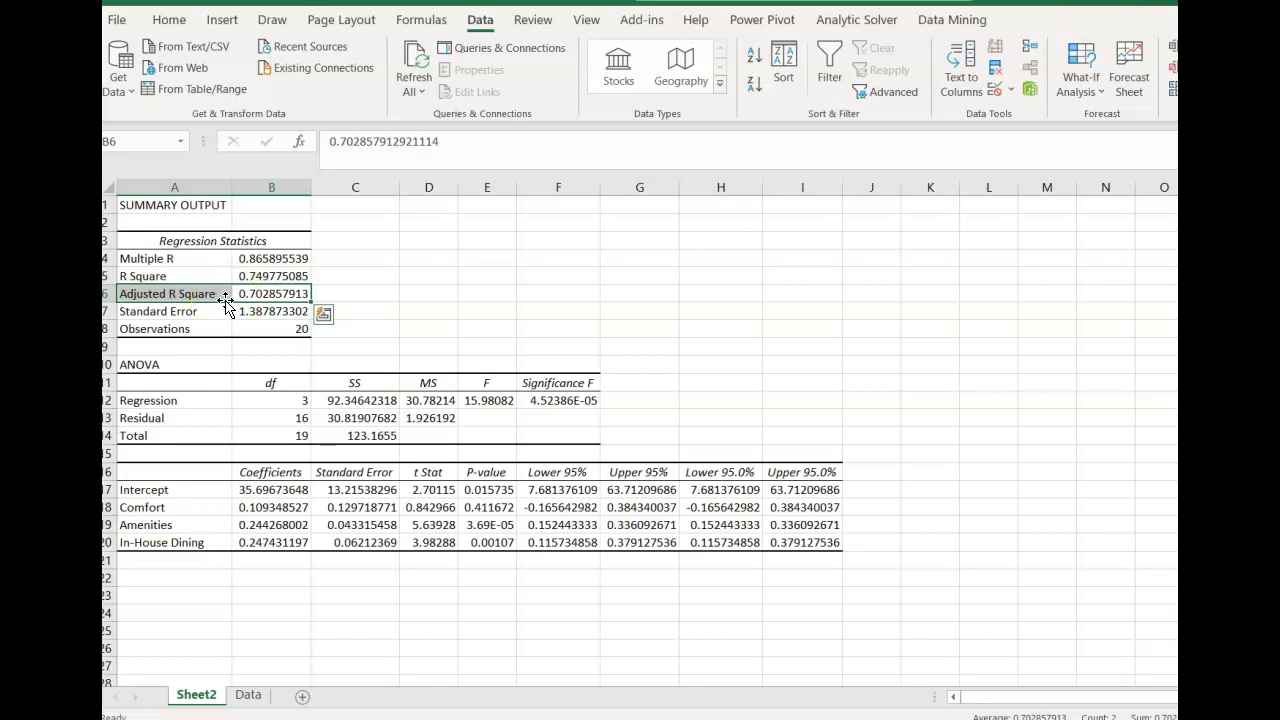
pyautogui.click(268, 336)
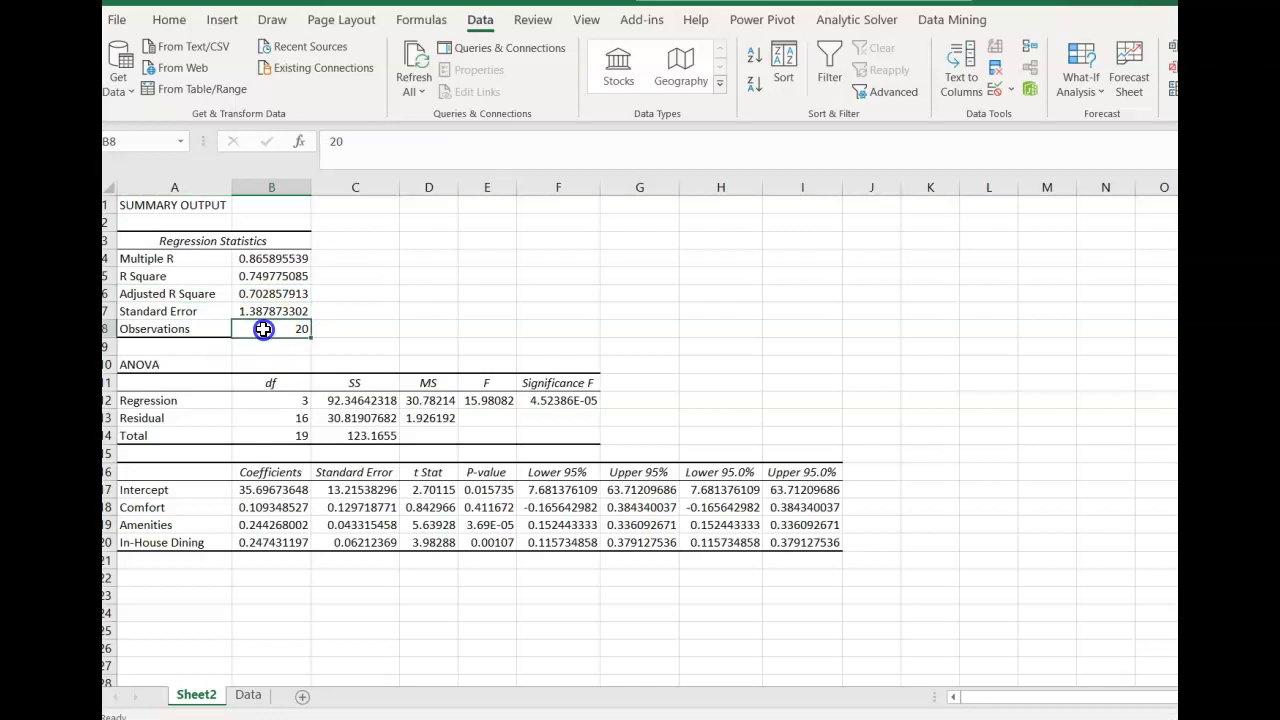
pyautogui.click(270, 331)
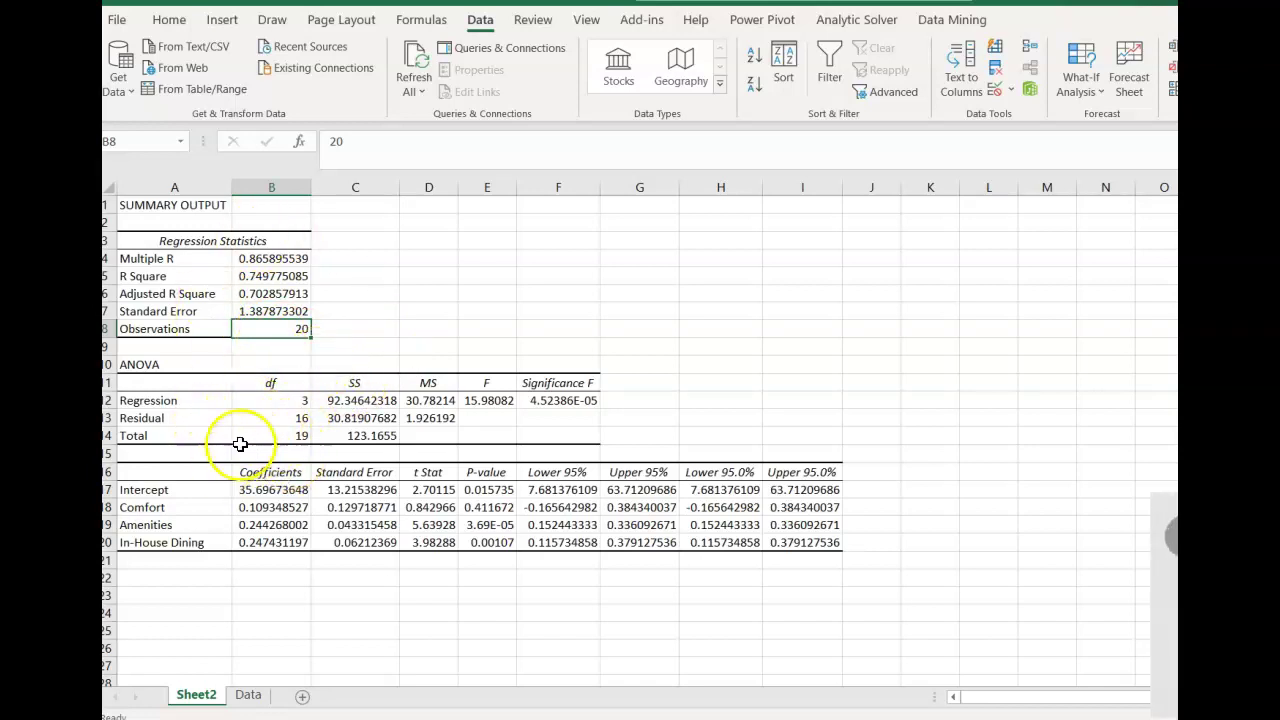
pyautogui.click(278, 385)
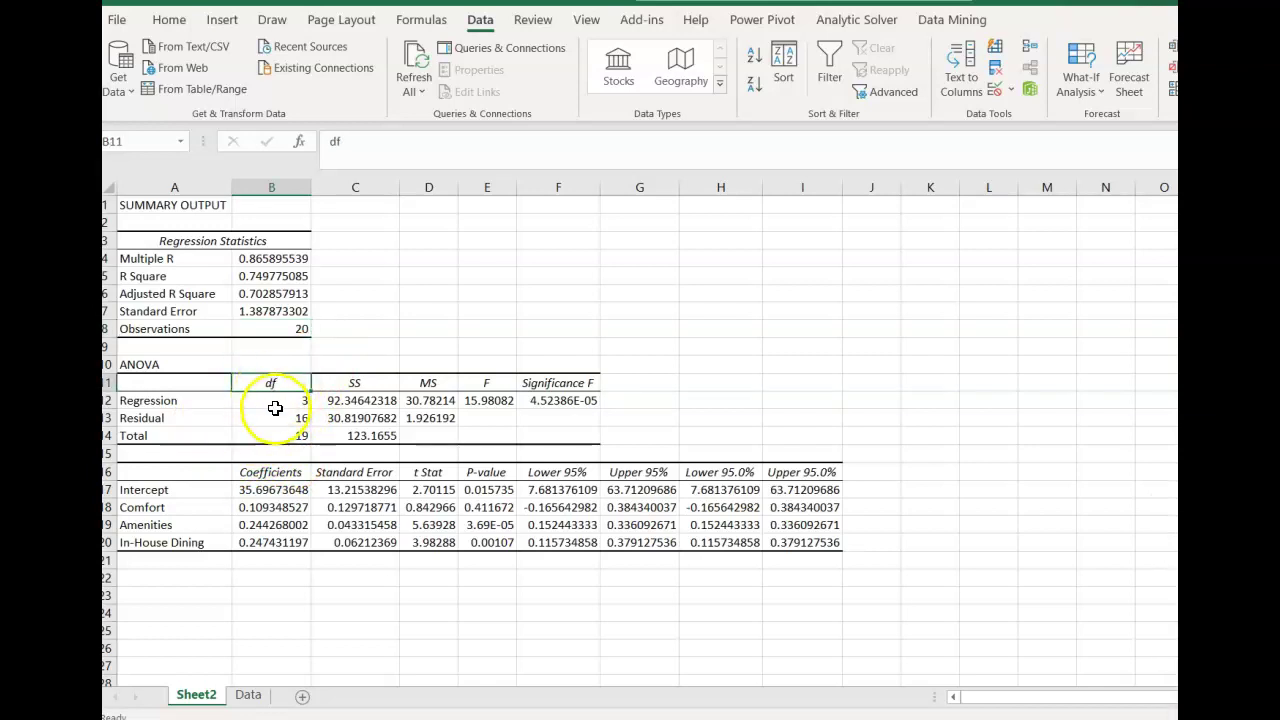
pyautogui.click(367, 385)
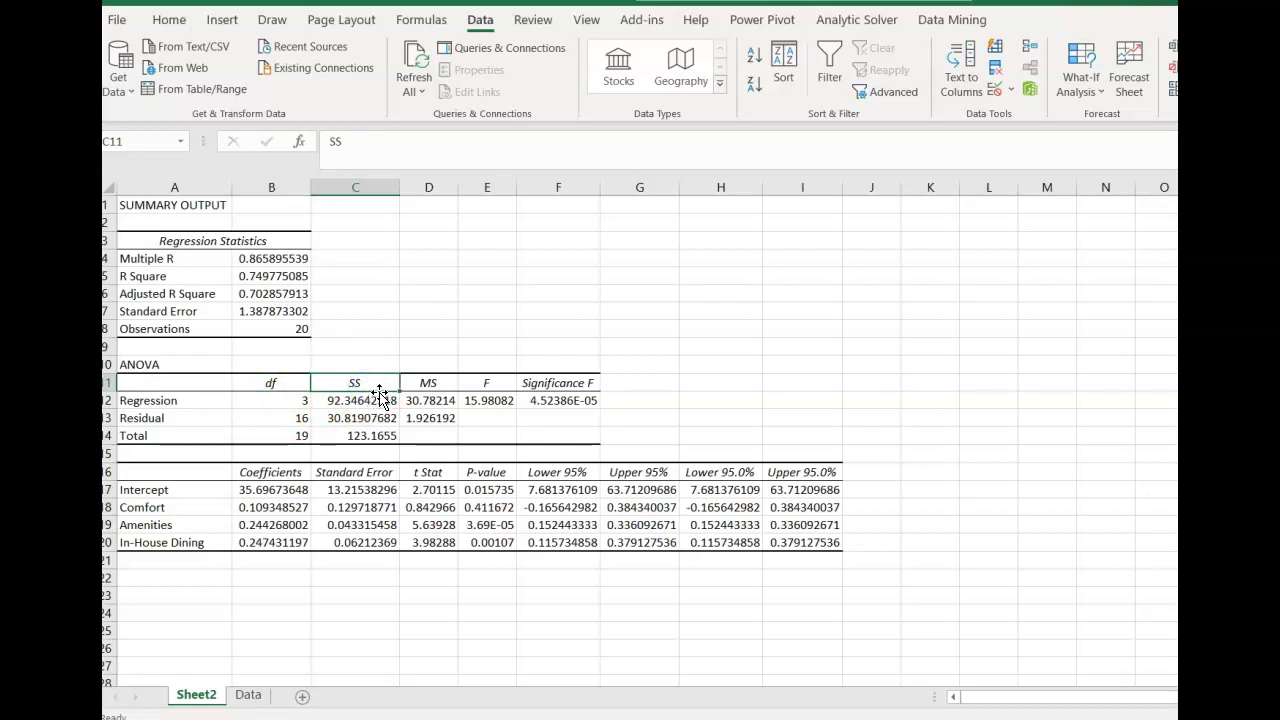
pyautogui.click(426, 384)
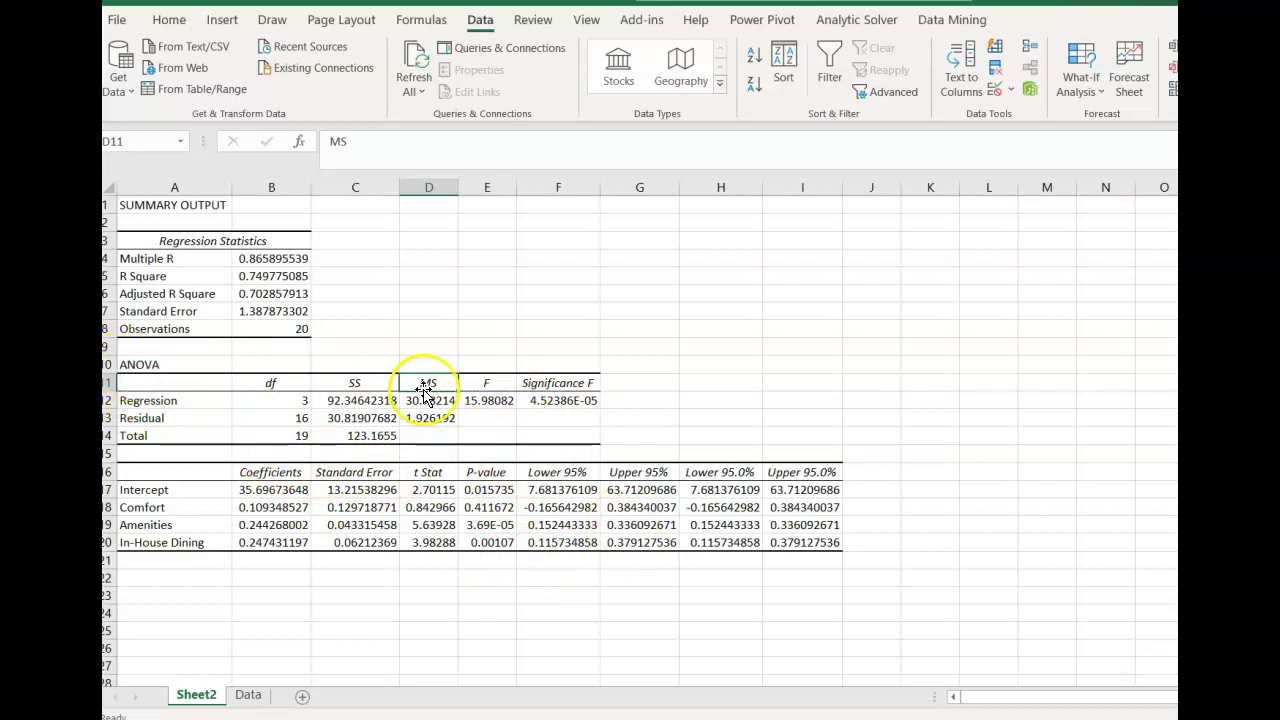
pyautogui.click(500, 400)
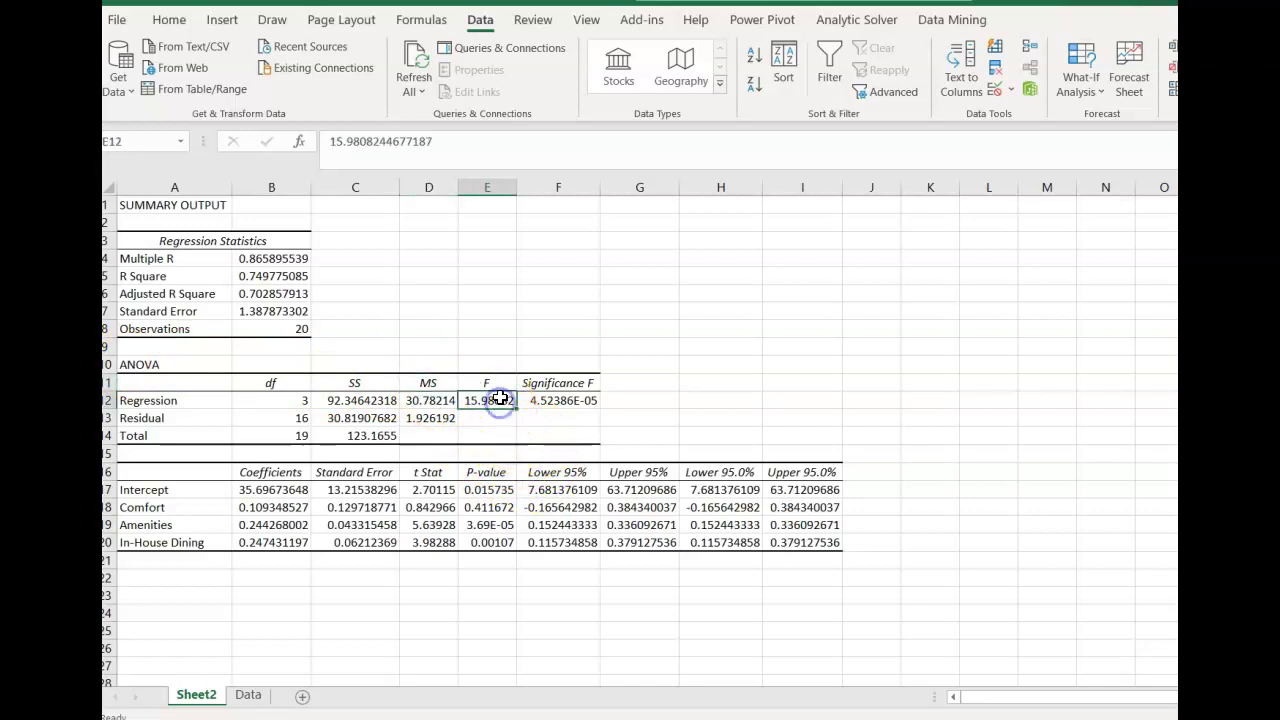
pyautogui.click(499, 390)
pyautogui.moveTo(499, 390); pyautogui.dragTo(499, 398)
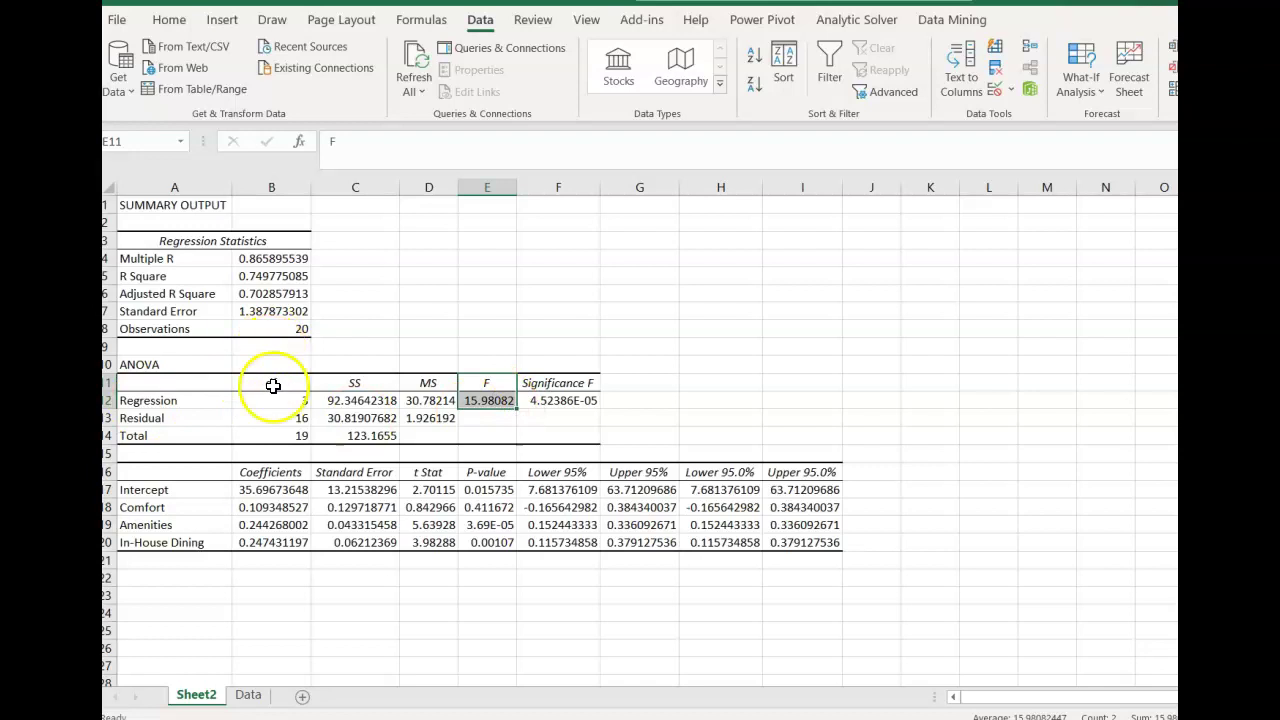
pyautogui.click(486, 401)
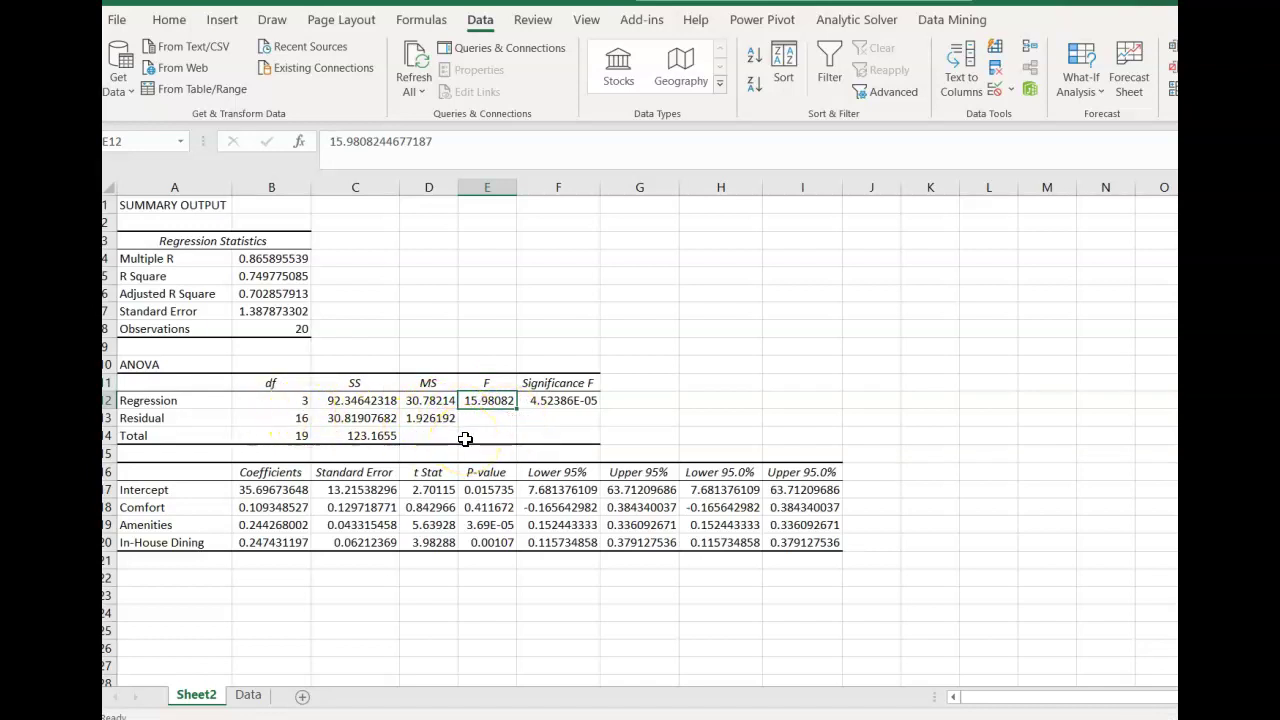
pyautogui.click(525, 402)
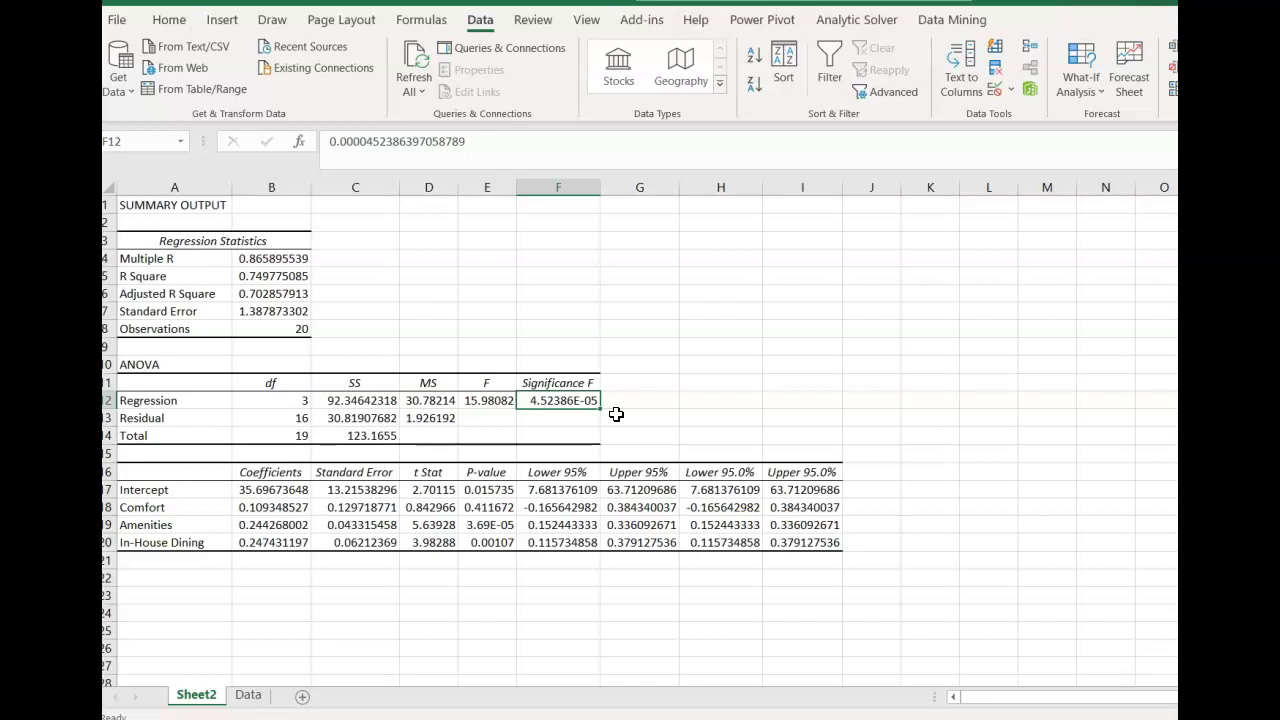
pyautogui.click(587, 398)
pyautogui.click(562, 405)
pyautogui.moveTo(277, 474); pyautogui.dragTo(260, 544)
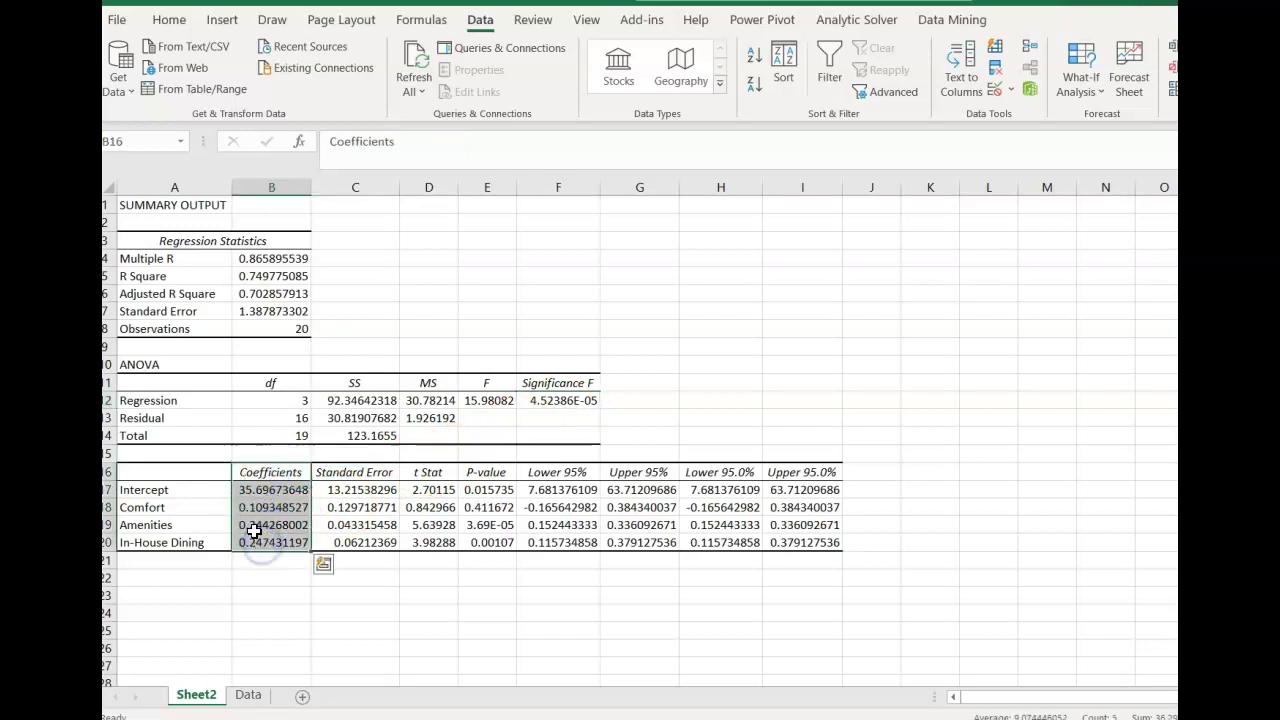
pyautogui.click(299, 494)
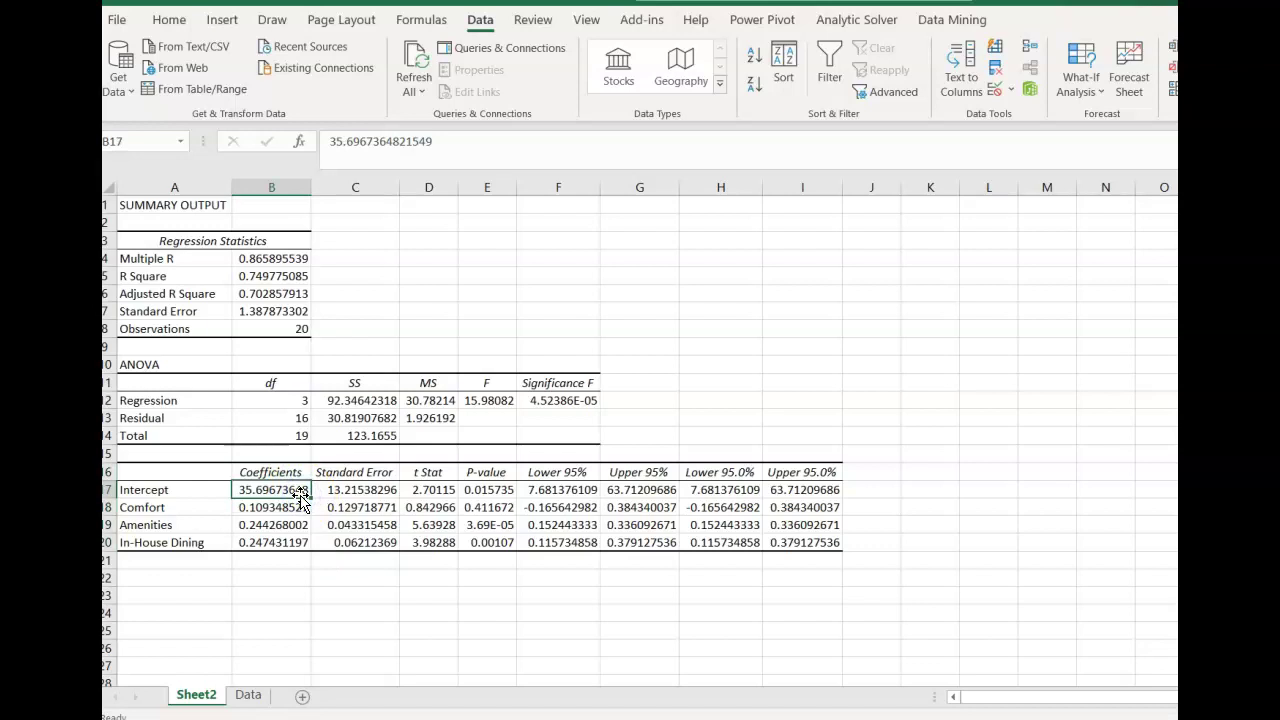
pyautogui.click(262, 508)
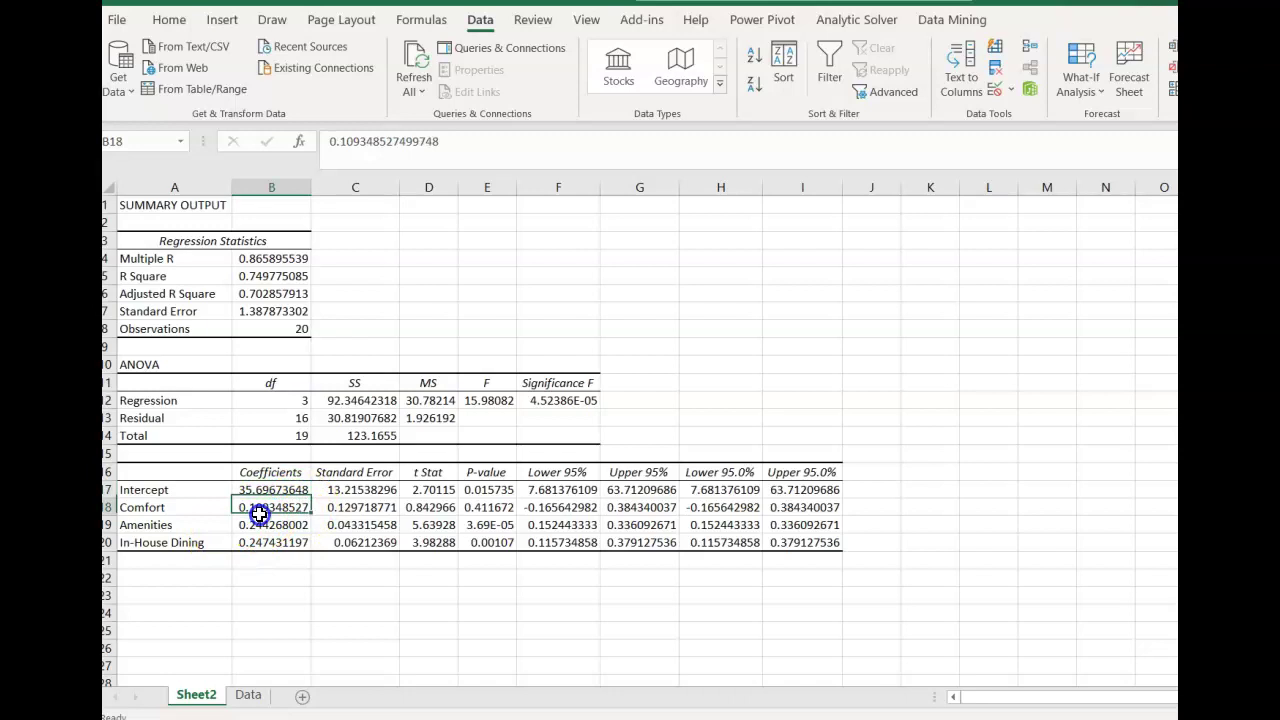
pyautogui.click(190, 507)
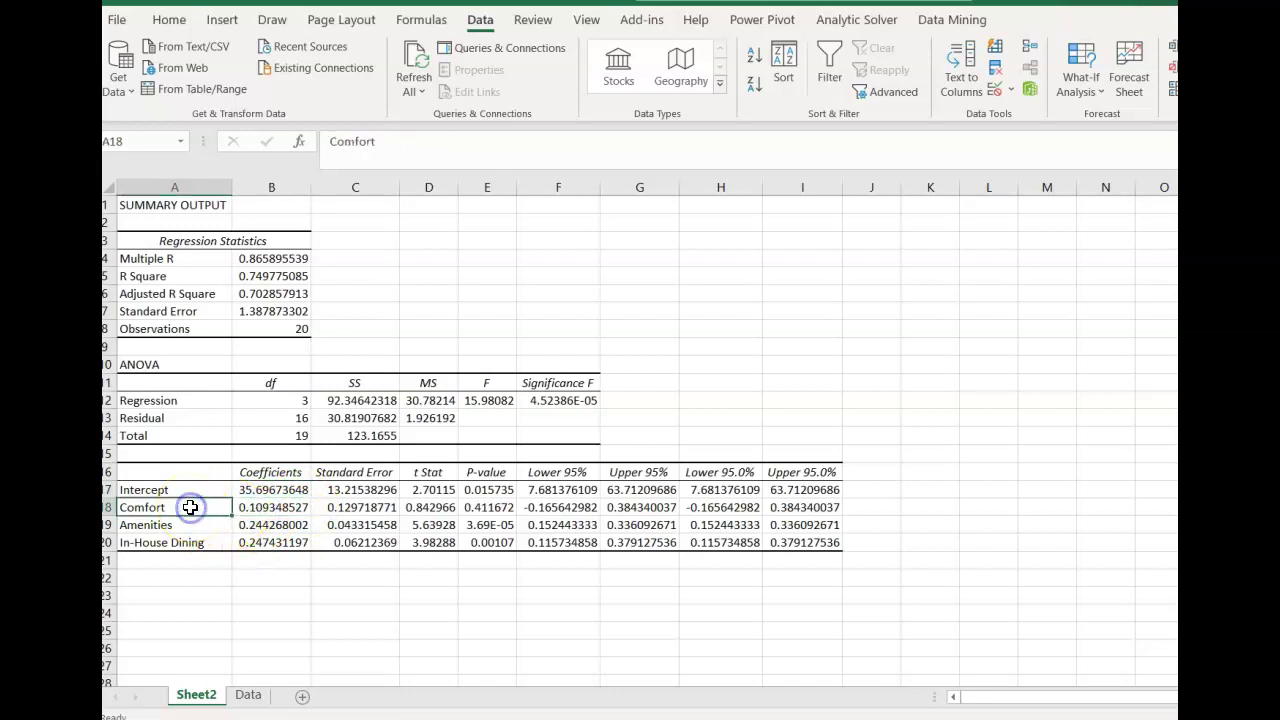
pyautogui.click(270, 507)
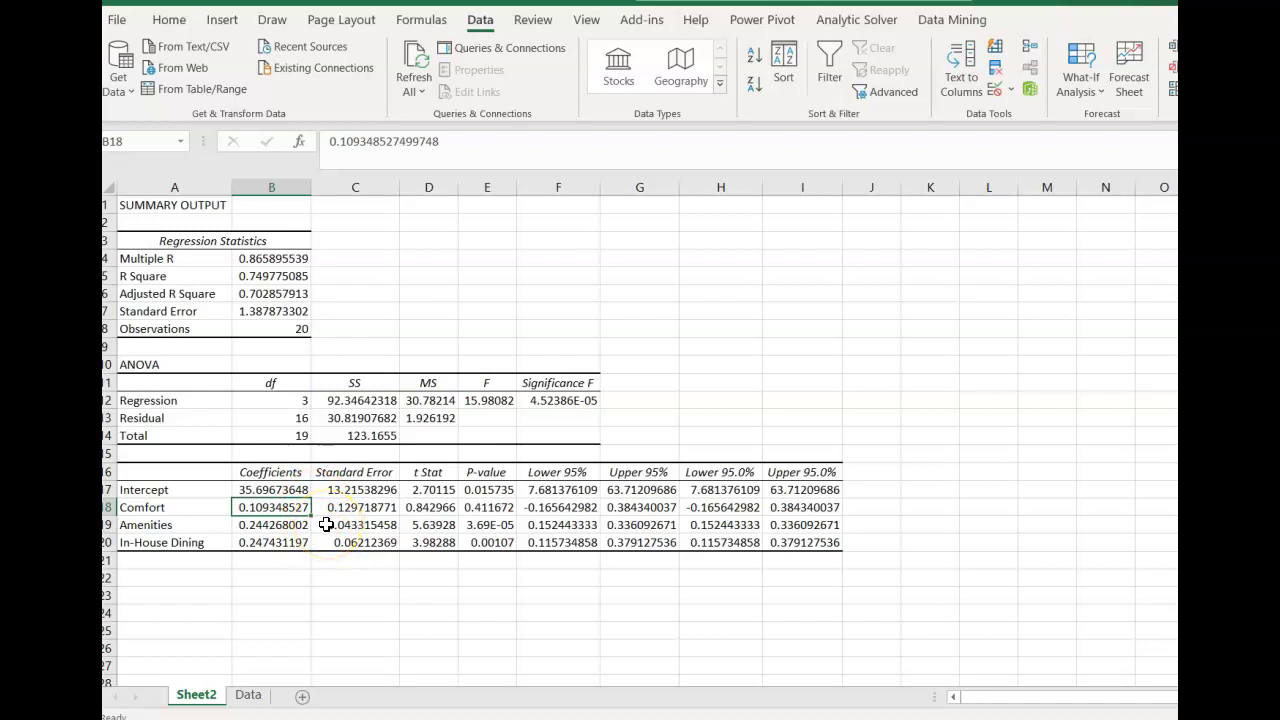
pyautogui.click(191, 508)
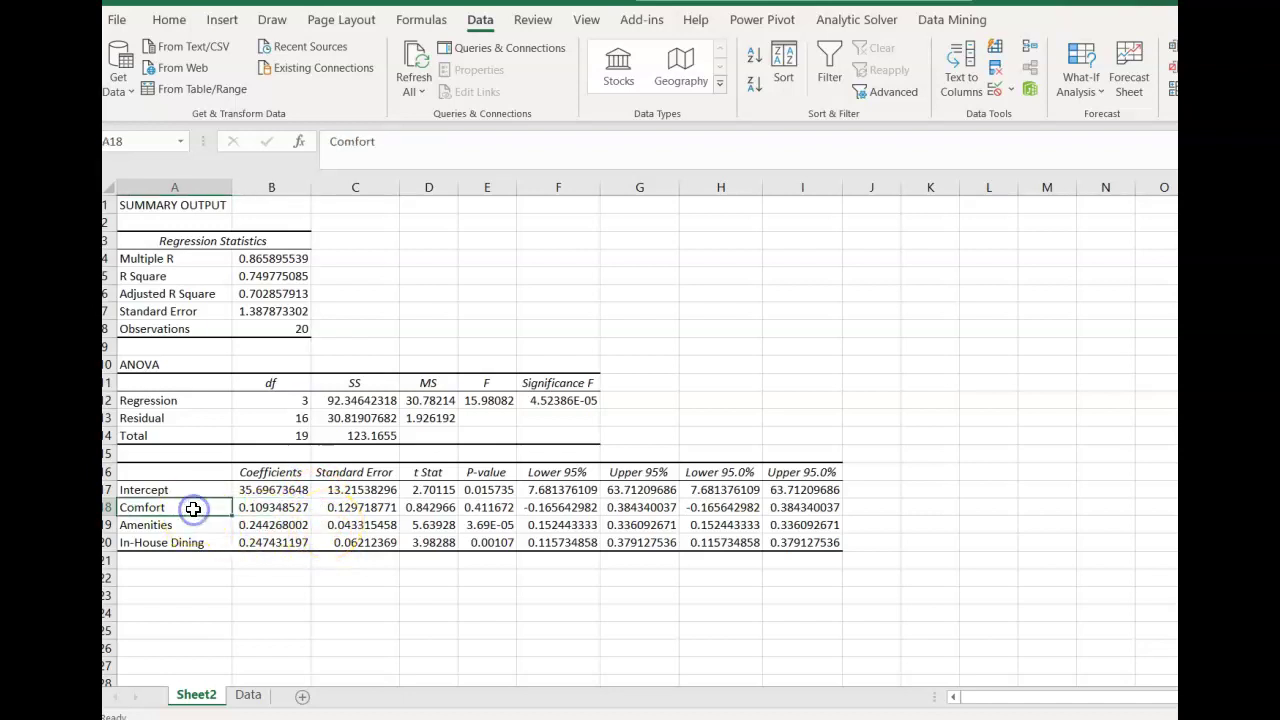
pyautogui.click(270, 510)
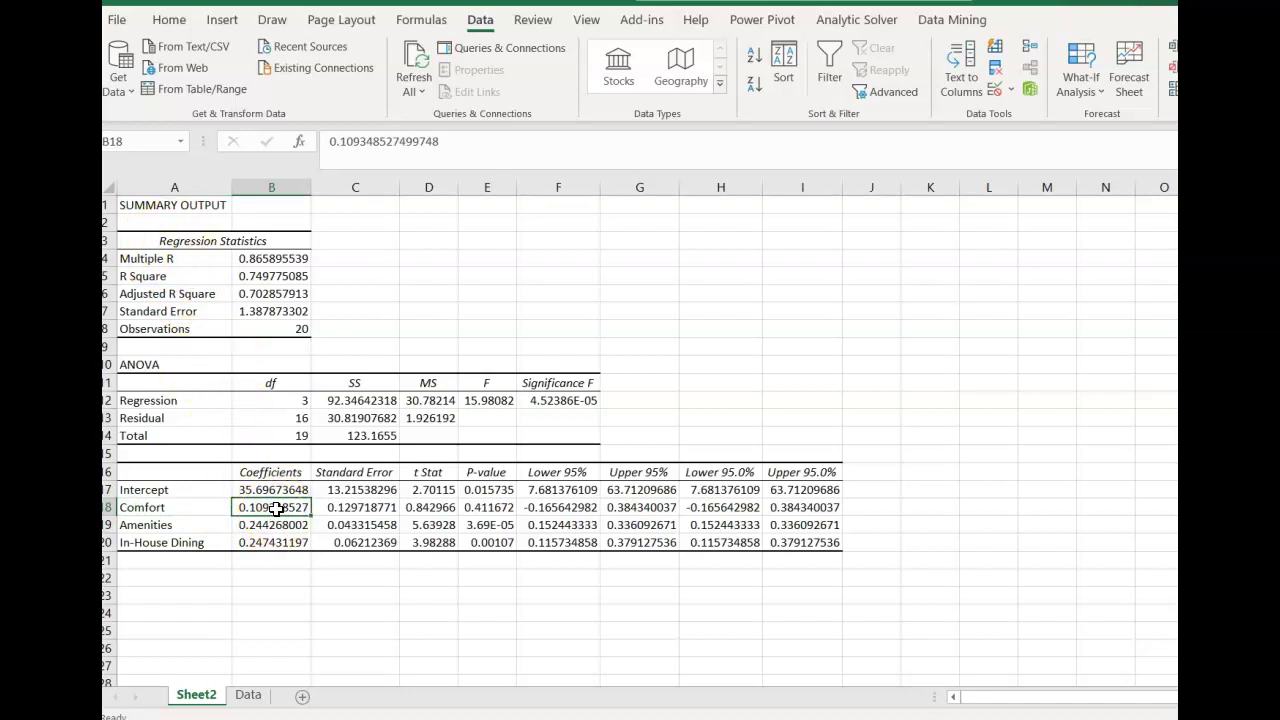
pyautogui.click(265, 525)
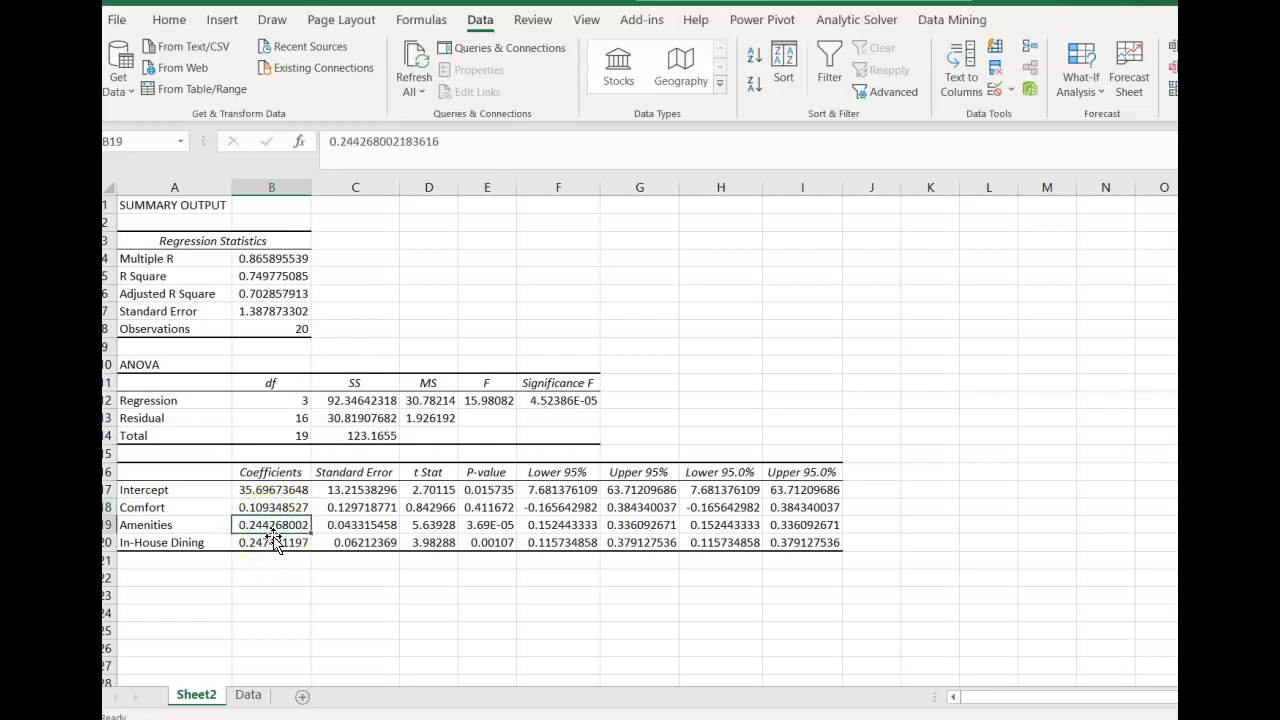
pyautogui.click(273, 542)
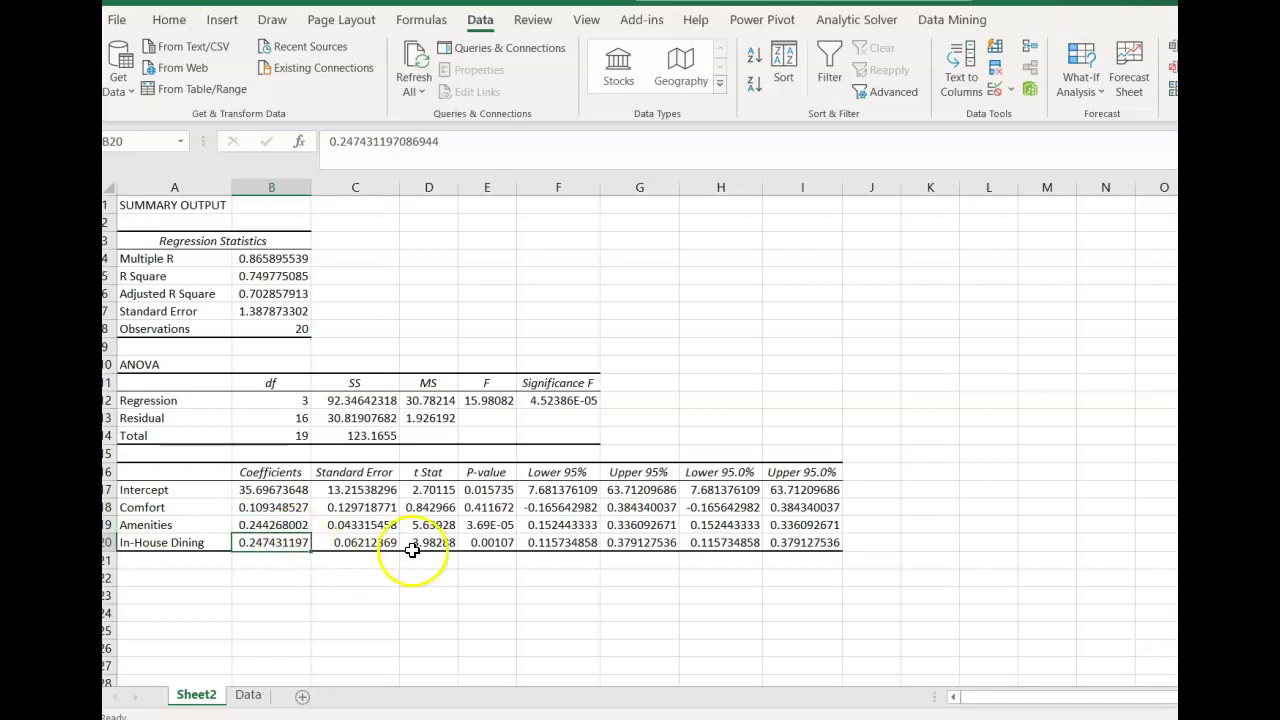
pyautogui.moveTo(350, 474); pyautogui.dragTo(810, 557)
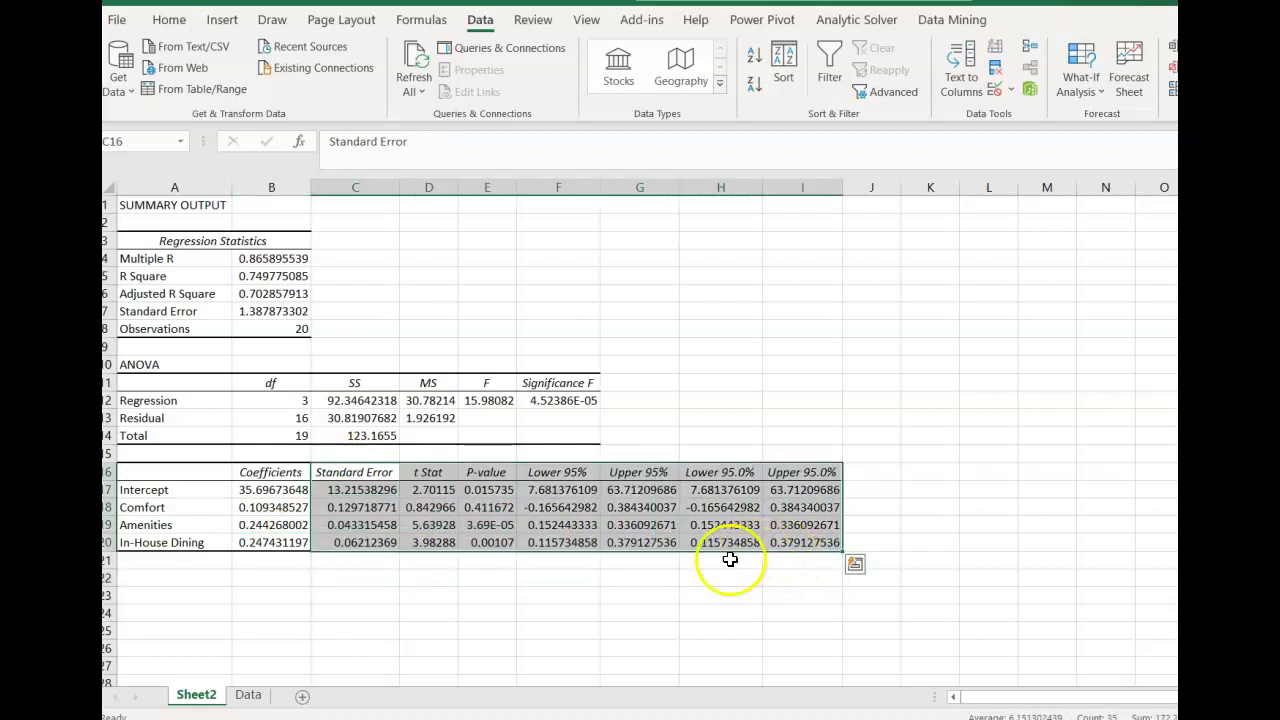
pyautogui.click(287, 496)
pyautogui.click(287, 510)
pyautogui.click(288, 527)
pyautogui.click(290, 543)
pyautogui.click(292, 503)
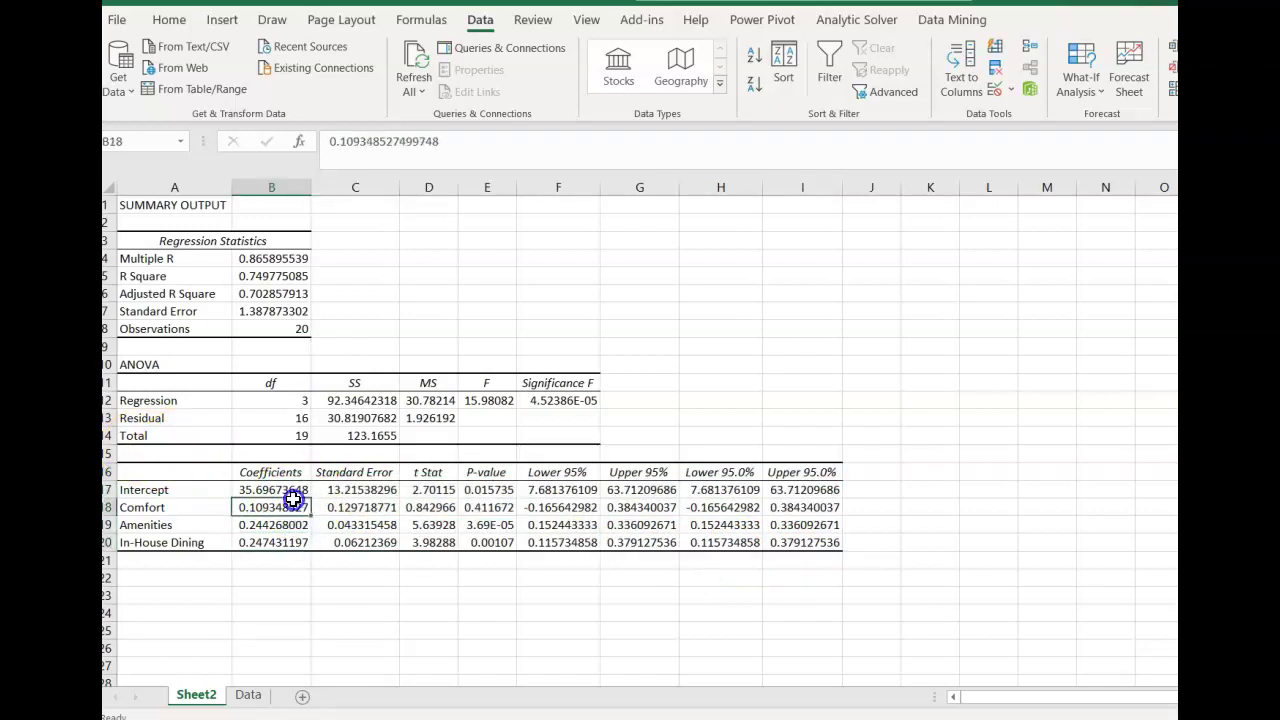
pyautogui.click(293, 492)
pyautogui.click(295, 507)
pyautogui.click(294, 524)
pyautogui.click(298, 541)
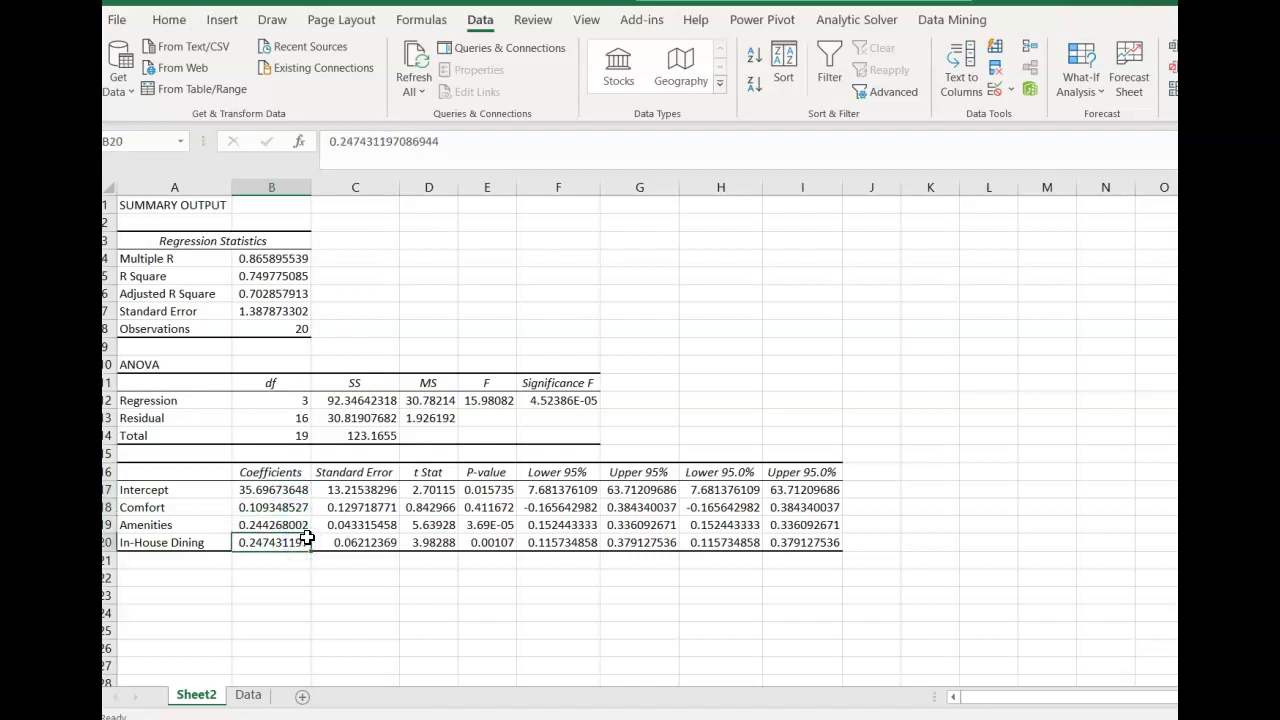
pyautogui.click(557, 402)
pyautogui.moveTo(483, 400); pyautogui.dragTo(500, 376)
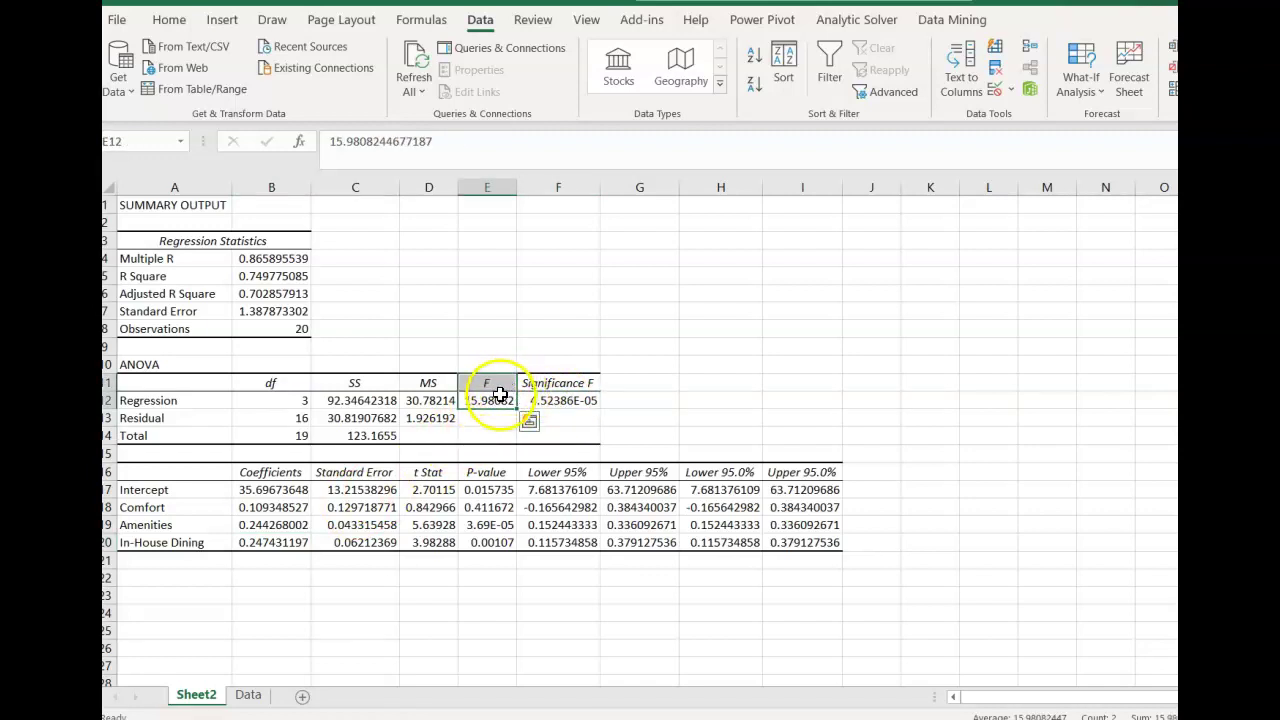
pyautogui.click(366, 488)
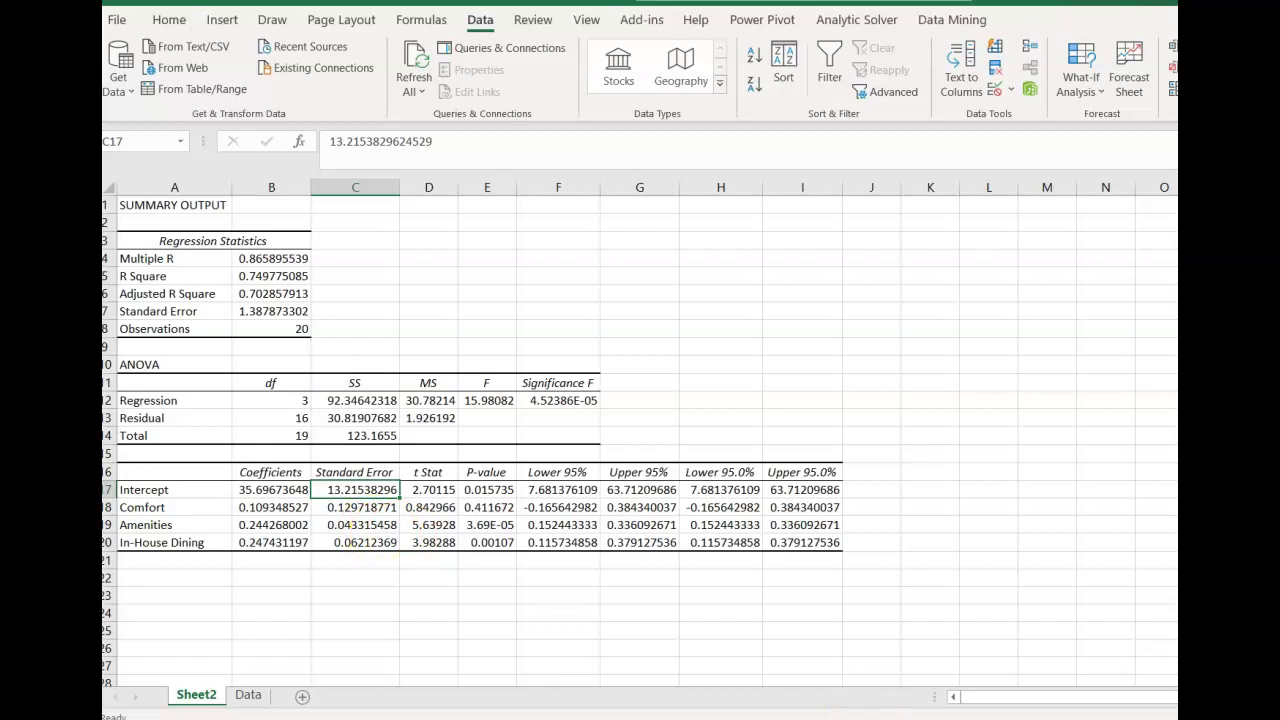
pyautogui.click(935, 698)
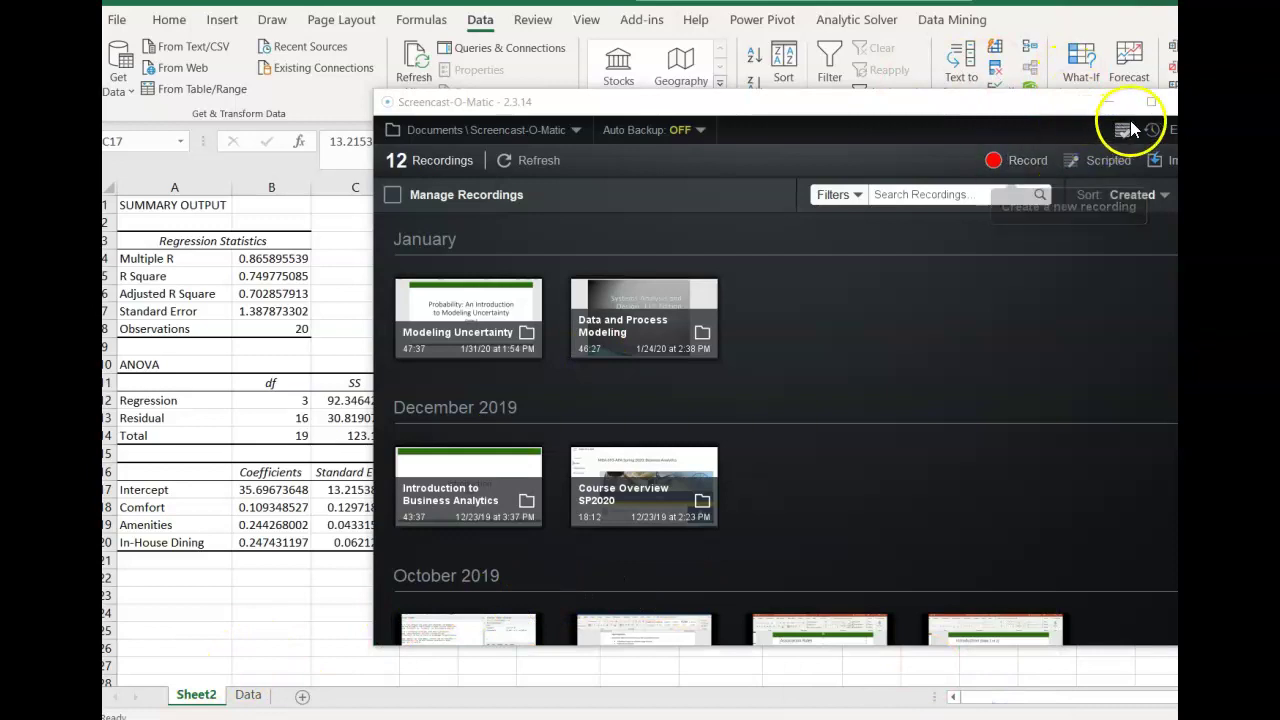
# Minimize the Screencast-O-Matic recordings window to reveal the Excel regression output
pyautogui.click(1104, 106)
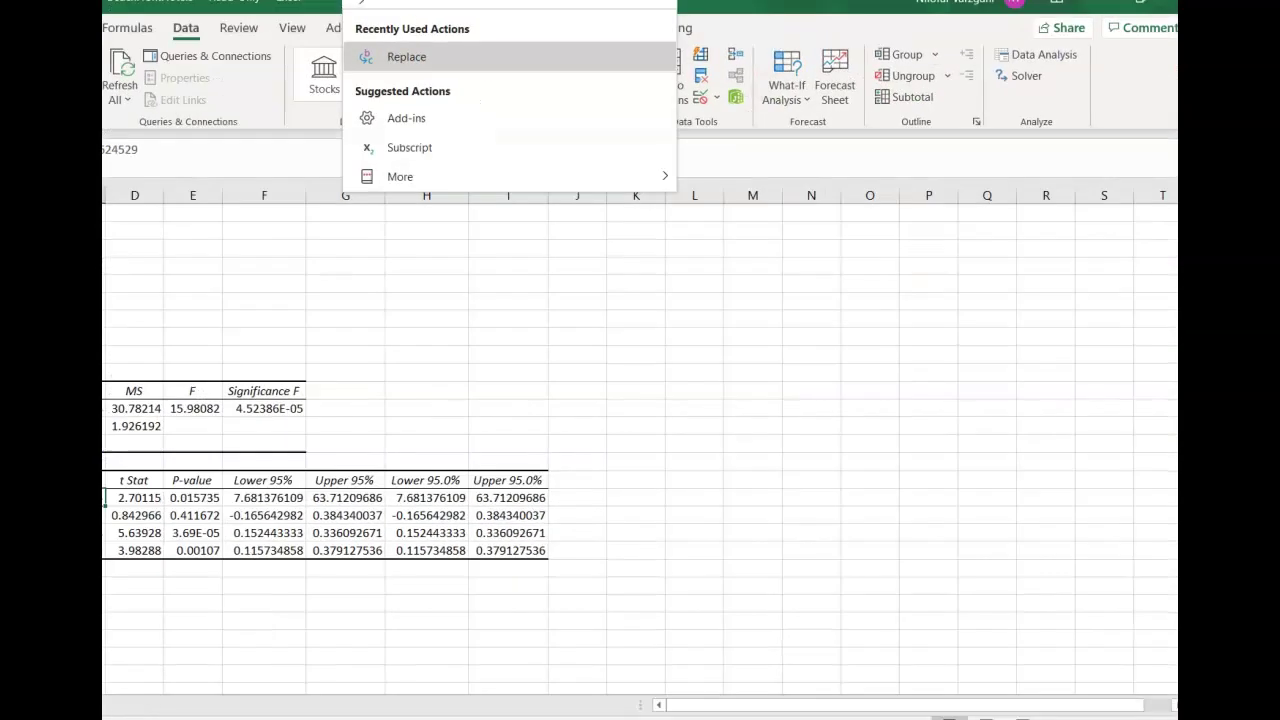
pyautogui.click(811, 336)
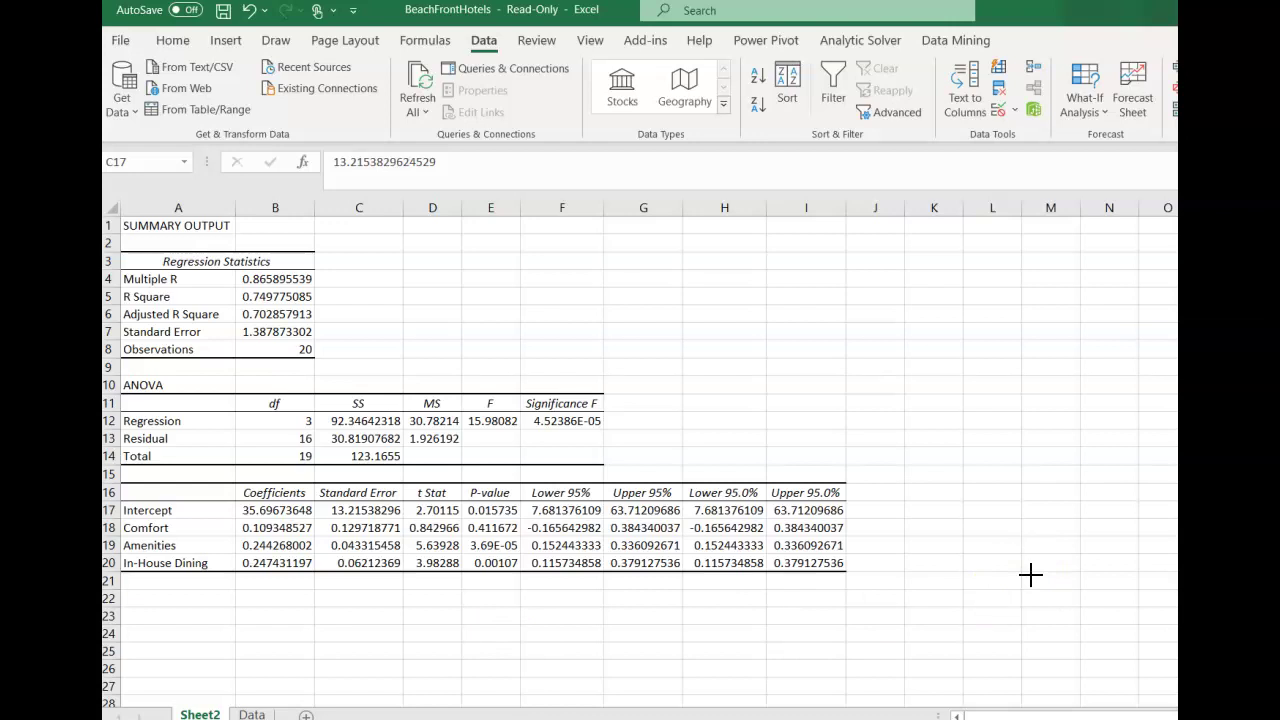
# Write y = 35.7 + 0.1X₁ + 0.2X₂ + 0.25X₃ in red beside the output and box it
pyautogui.moveTo(593, 268); pyautogui.dragTo(606, 348)
pyautogui.moveTo(634, 284)
pyautogui.mouseDown()
pyautogui.moveTo(657, 292)
pyautogui.moveTo(692, 274)
pyautogui.moveTo(692, 293)
pyautogui.moveTo(731, 274)
pyautogui.moveTo(726, 292)
pyautogui.moveTo(740, 262)
pyautogui.moveTo(783, 296)
pyautogui.moveTo(841, 279)
pyautogui.moveTo(829, 300)
pyautogui.moveTo(875, 290)
pyautogui.moveTo(866, 270)
pyautogui.moveTo(906, 297)
pyautogui.moveTo(950, 296)
pyautogui.moveTo(930, 300)
pyautogui.moveTo(955, 318)
pyautogui.moveTo(1004, 283)
pyautogui.moveTo(988, 302)
pyautogui.mouseUp()
pyautogui.click(757, 293)
pyautogui.click(889, 300)
pyautogui.moveTo(738, 350)
pyautogui.mouseDown()
pyautogui.moveTo(759, 372)
pyautogui.moveTo(828, 378)
pyautogui.mouseUp()
pyautogui.click(760, 372)
pyautogui.moveTo(828, 350)
pyautogui.mouseDown()
pyautogui.moveTo(808, 378)
pyautogui.moveTo(855, 405)
pyautogui.moveTo(892, 364)
pyautogui.moveTo(874, 390)
pyautogui.mouseUp()
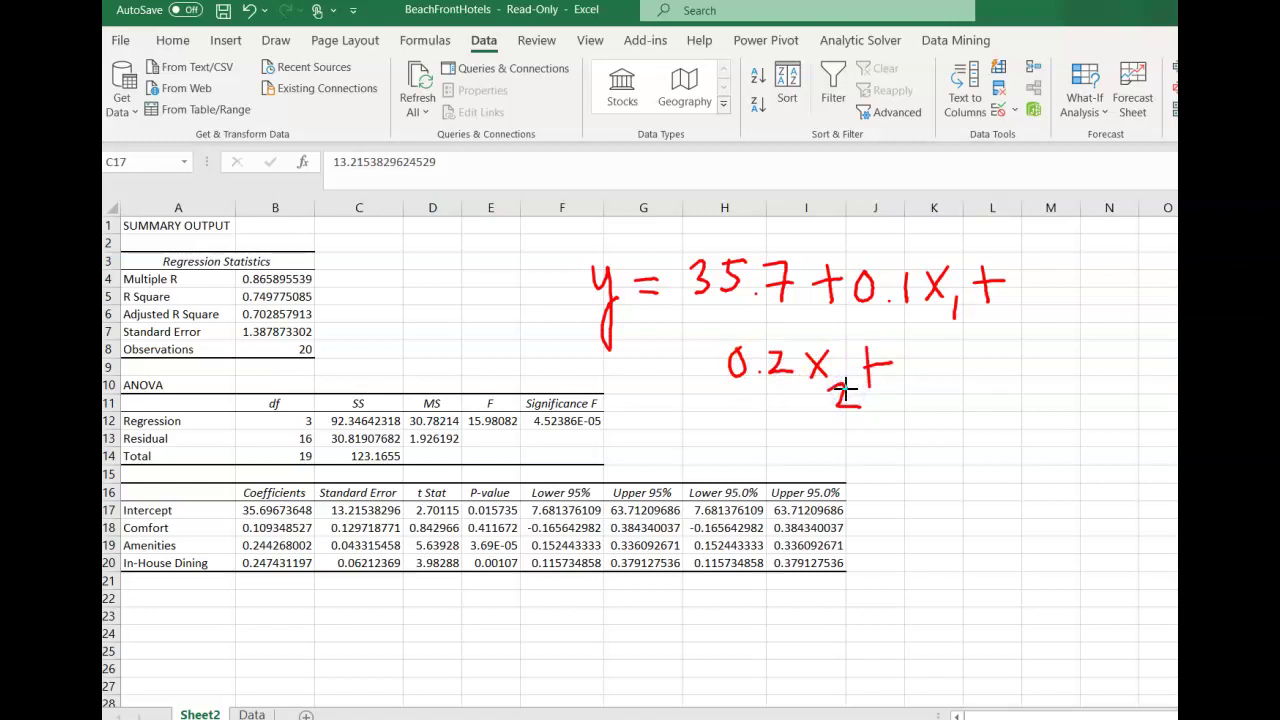
pyautogui.moveTo(945, 352)
pyautogui.mouseDown()
pyautogui.moveTo(975, 373)
pyautogui.moveTo(982, 354)
pyautogui.moveTo(1000, 382)
pyautogui.moveTo(1015, 377)
pyautogui.moveTo(1010, 352)
pyautogui.moveTo(1038, 348)
pyautogui.moveTo(1049, 386)
pyautogui.moveTo(1073, 405)
pyautogui.mouseUp()
pyautogui.click(976, 374)
pyautogui.moveTo(568, 252)
pyautogui.mouseDown()
pyautogui.moveTo(570, 331)
pyautogui.moveTo(643, 414)
pyautogui.moveTo(960, 441)
pyautogui.moveTo(1128, 432)
pyautogui.moveTo(1041, 251)
pyautogui.moveTo(645, 242)
pyautogui.moveTo(557, 253)
pyautogui.mouseUp()
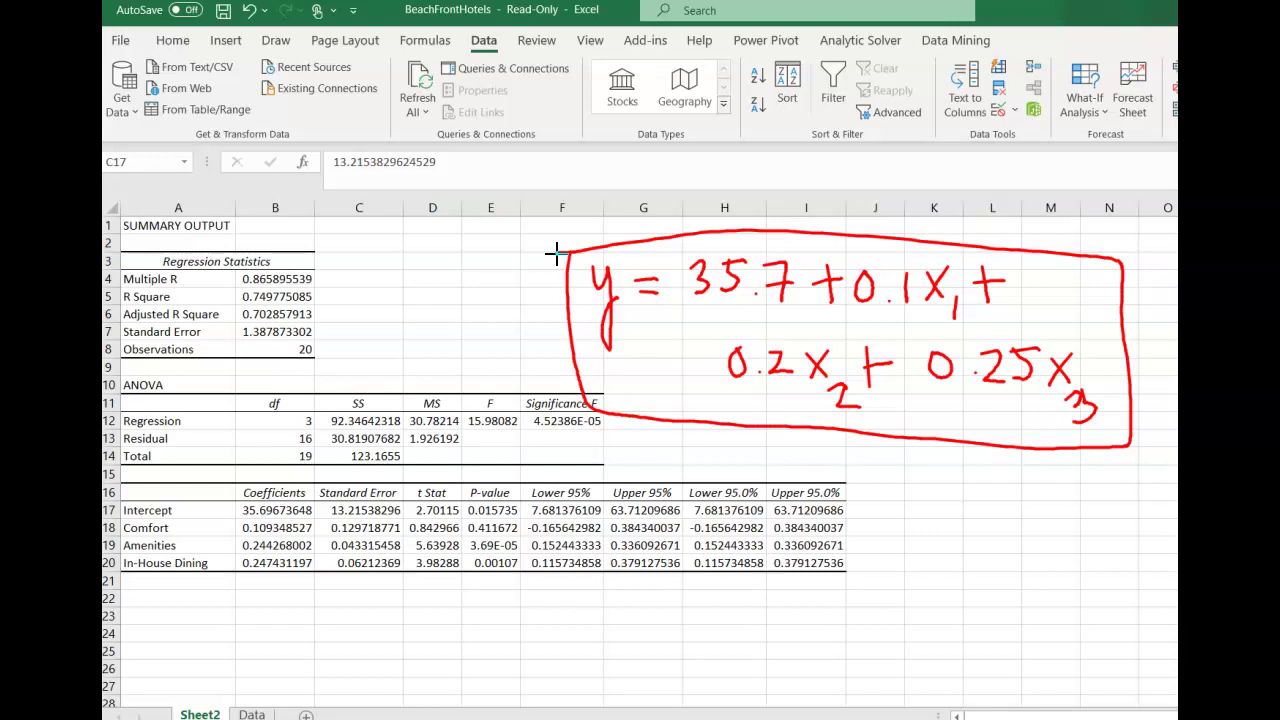
# Handwrite X1 = 80 and start X2 = in red ink below the boxed equation
pyautogui.moveTo(895, 487)
pyautogui.mouseDown()
pyautogui.moveTo(900, 519)
pyautogui.moveTo(945, 515)
pyautogui.moveTo(947, 539)
pyautogui.moveTo(970, 504)
pyautogui.moveTo(1000, 500)
pyautogui.mouseUp()
pyautogui.moveTo(972, 513); pyautogui.dragTo(1000, 511)
pyautogui.moveTo(1040, 484)
pyautogui.mouseDown()
pyautogui.moveTo(1030, 490)
pyautogui.moveTo(1065, 505)
pyautogui.moveTo(1048, 503)
pyautogui.mouseUp()
pyautogui.moveTo(920, 550); pyautogui.dragTo(894, 582)
pyautogui.moveTo(898, 548)
pyautogui.mouseDown()
pyautogui.moveTo(963, 604)
pyautogui.moveTo(1010, 570)
pyautogui.mouseUp()
pyautogui.moveTo(992, 587)
pyautogui.mouseDown()
pyautogui.moveTo(1046, 561)
pyautogui.moveTo(1050, 597)
pyautogui.moveTo(1100, 578)
pyautogui.mouseUp()
# Finish with 92 for X2 and X3 = 95, then clear all the red ink
pyautogui.moveTo(907, 612)
pyautogui.mouseDown()
pyautogui.moveTo(888, 640)
pyautogui.moveTo(946, 660)
pyautogui.moveTo(932, 665)
pyautogui.mouseUp()
pyautogui.moveTo(977, 628)
pyautogui.mouseDown()
pyautogui.moveTo(1022, 636)
pyautogui.moveTo(1042, 660)
pyautogui.moveTo(1078, 648)
pyautogui.moveTo(1065, 649)
pyautogui.moveTo(1089, 617)
pyautogui.mouseUp()
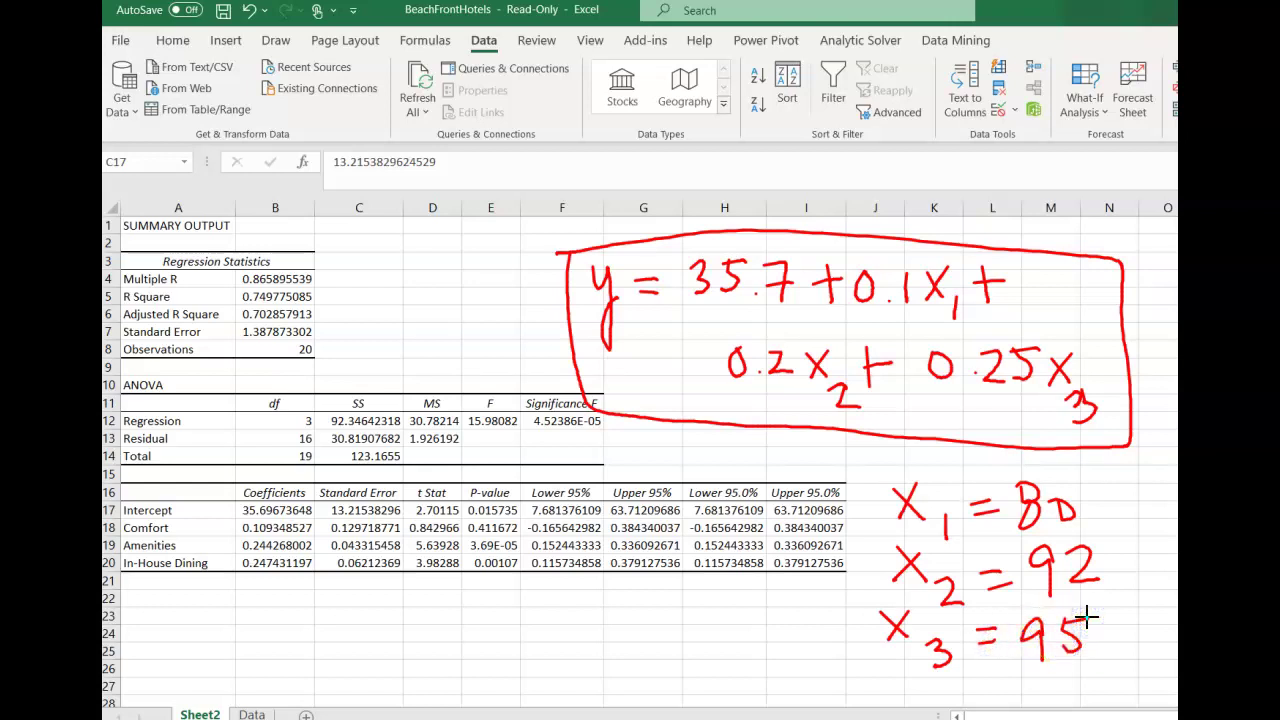
pyautogui.click(268, 603)
pyautogui.press('Escape')
# Enter =B17+(80*B18)+(92*B19)+(95*B20) in B22, predicting an Overall rating of 90.42323861
pyautogui.click(270, 601)
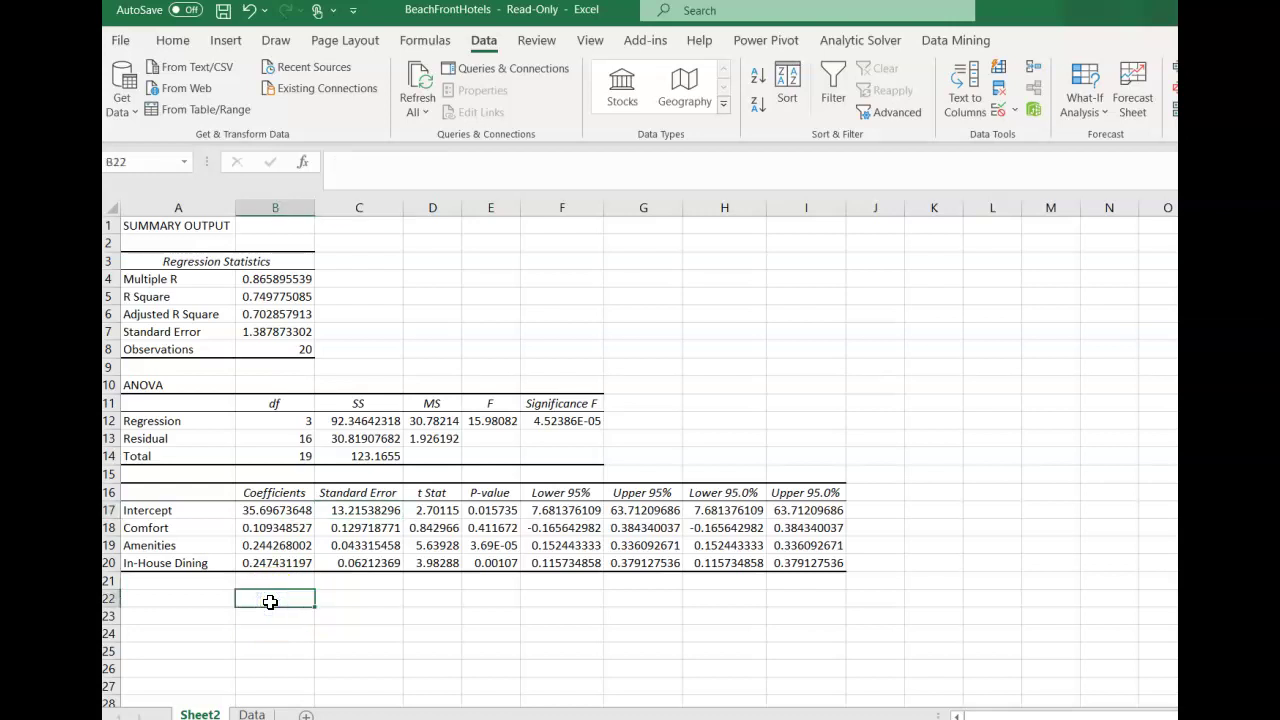
pyautogui.write('=')
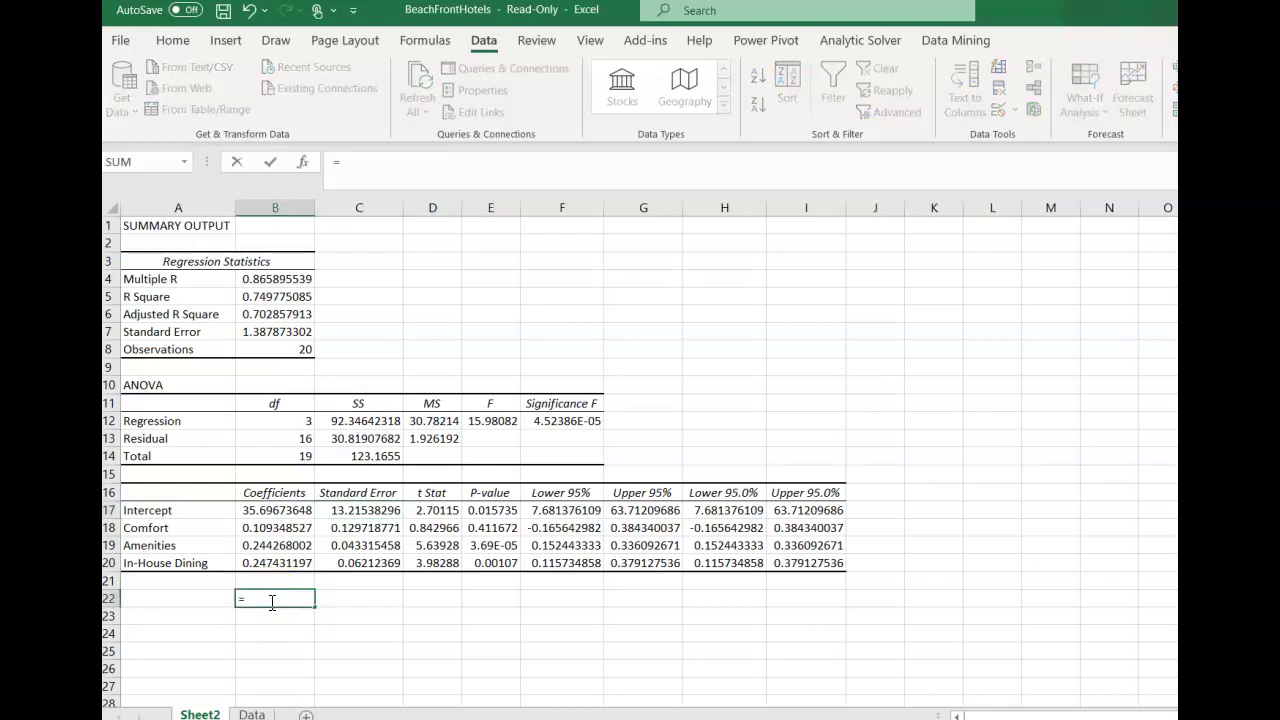
pyautogui.click(253, 510)
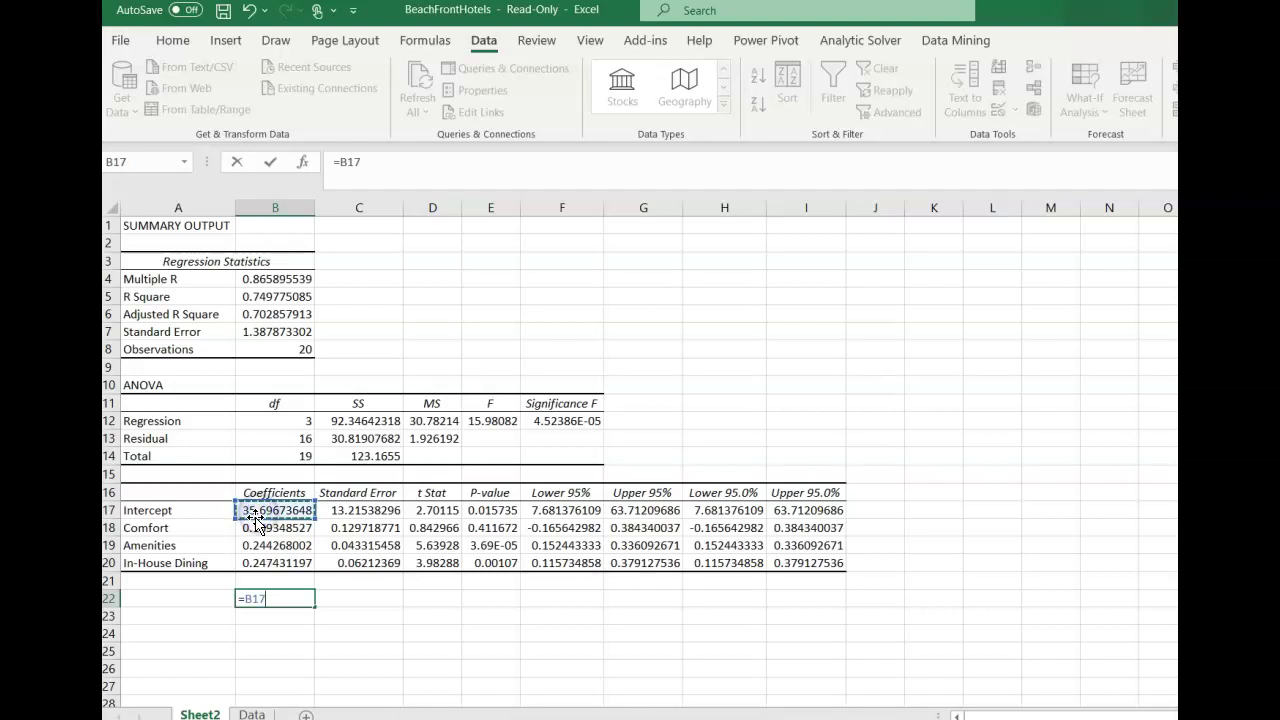
pyautogui.write('+80*')
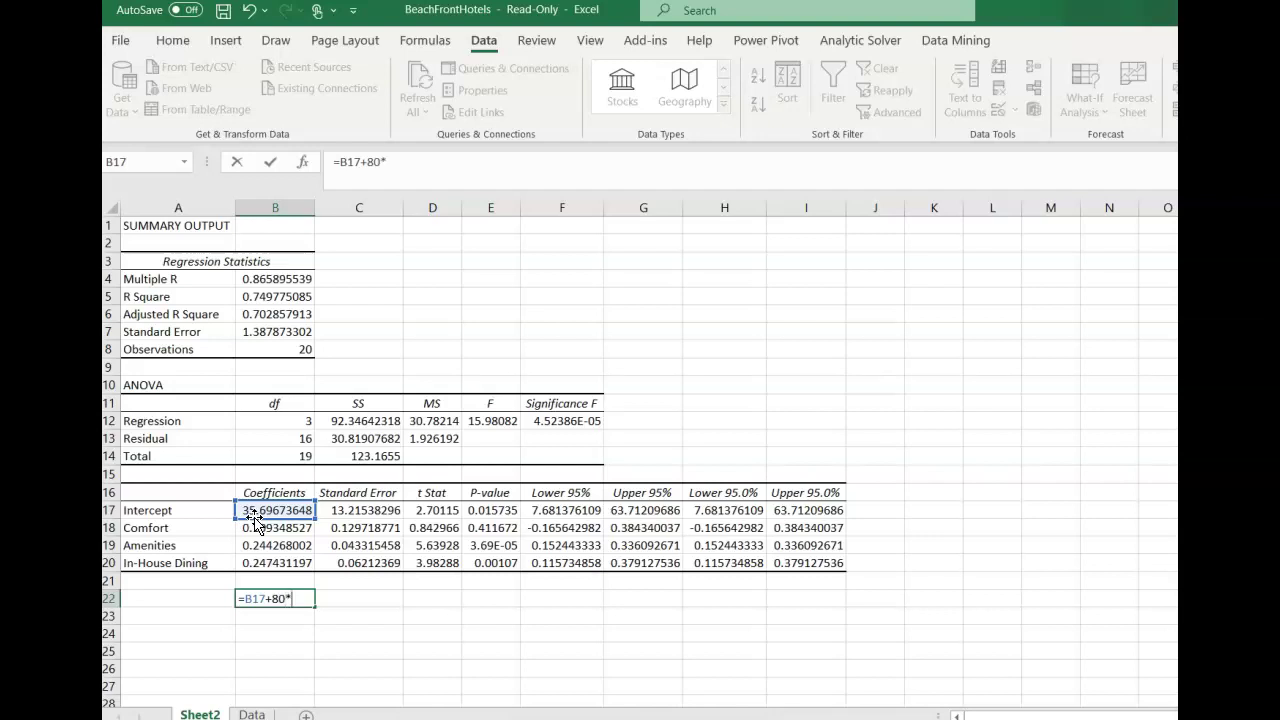
pyautogui.click(261, 530)
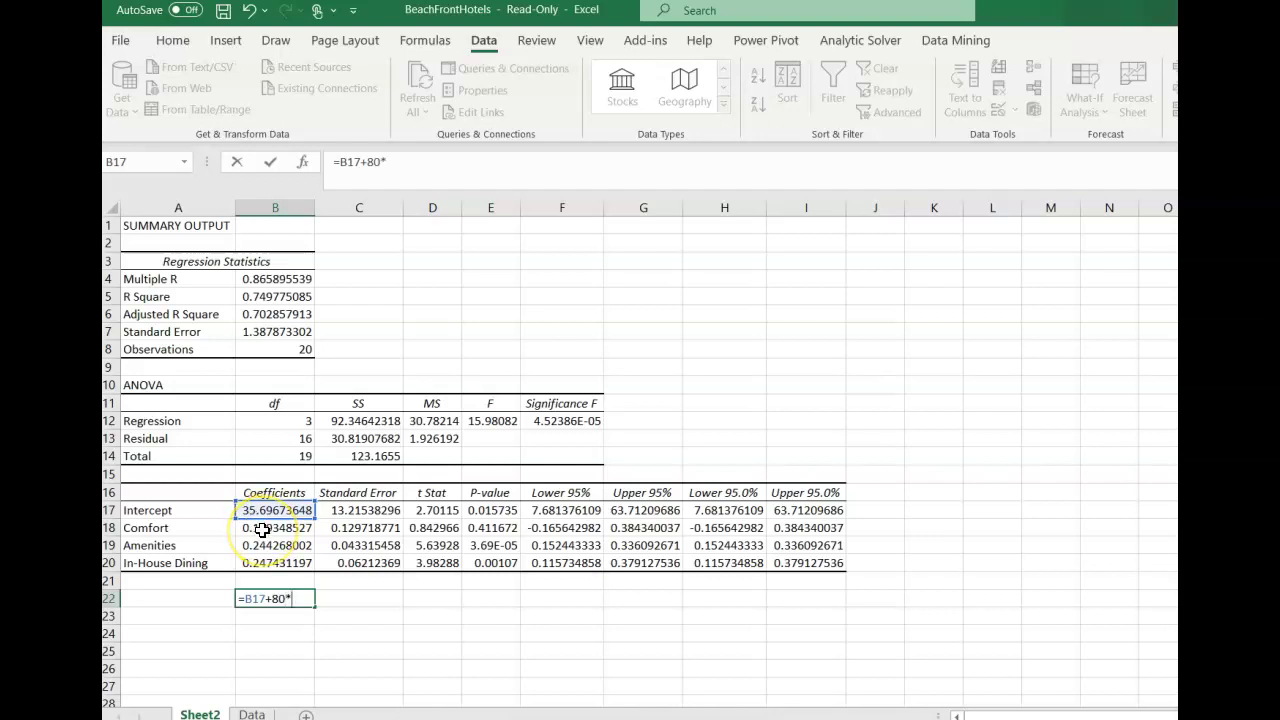
pyautogui.click(370, 162)
pyautogui.write('(')
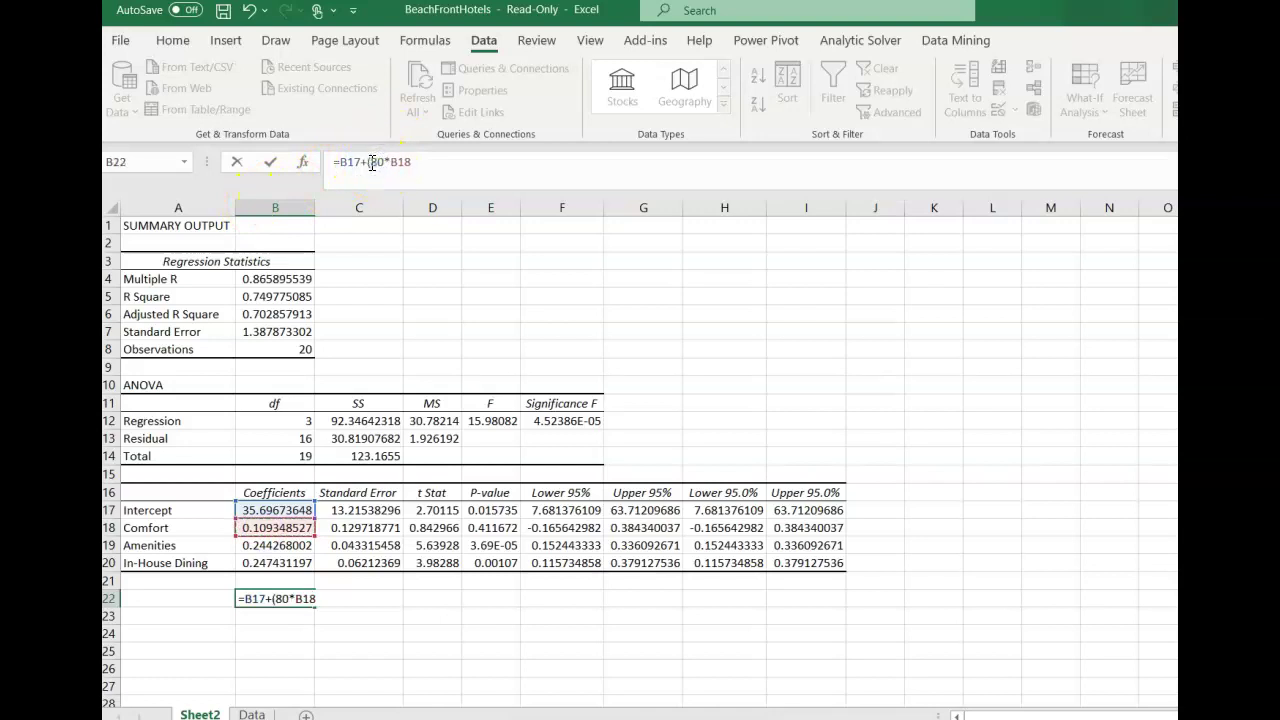
pyautogui.click(432, 162)
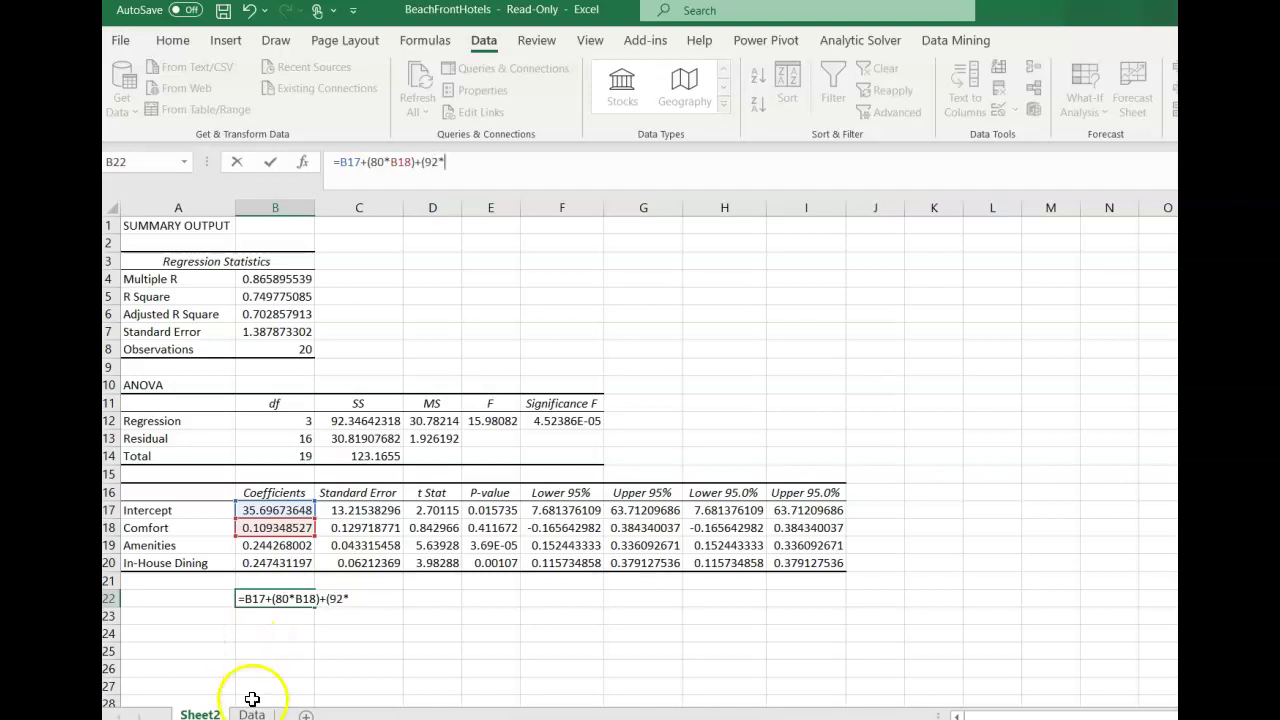
pyautogui.click(278, 546)
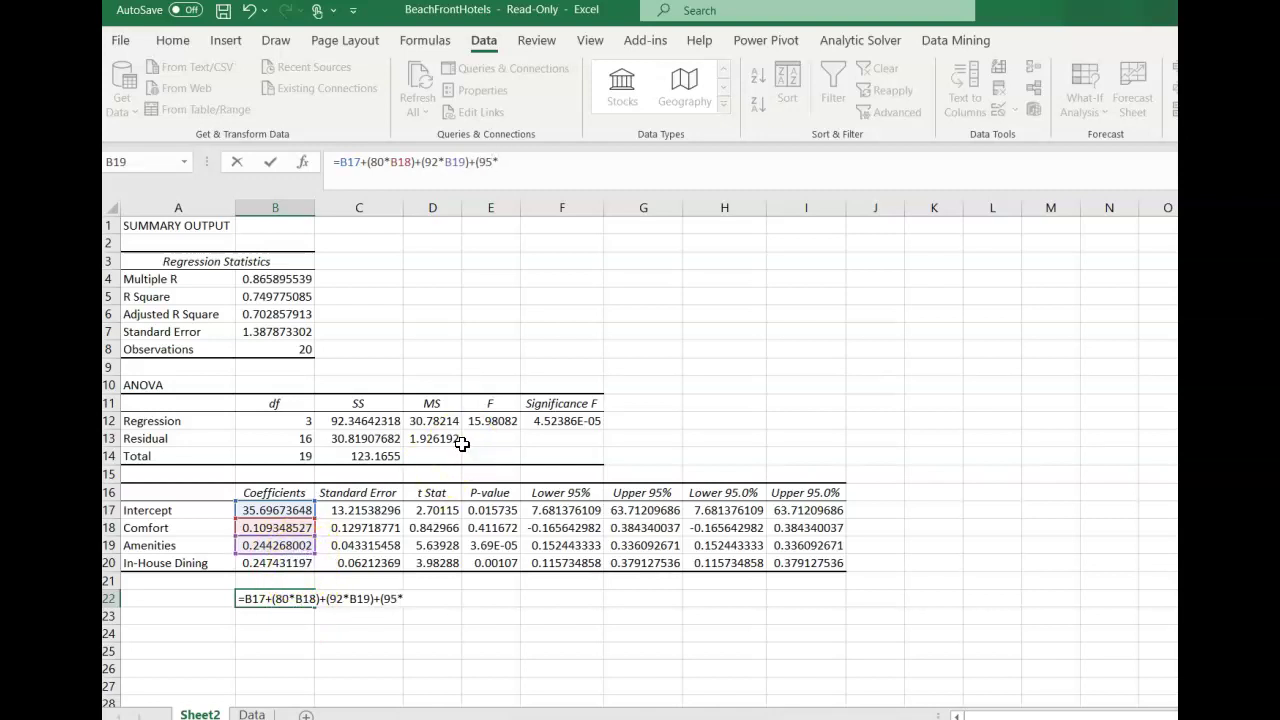
pyautogui.click(279, 562)
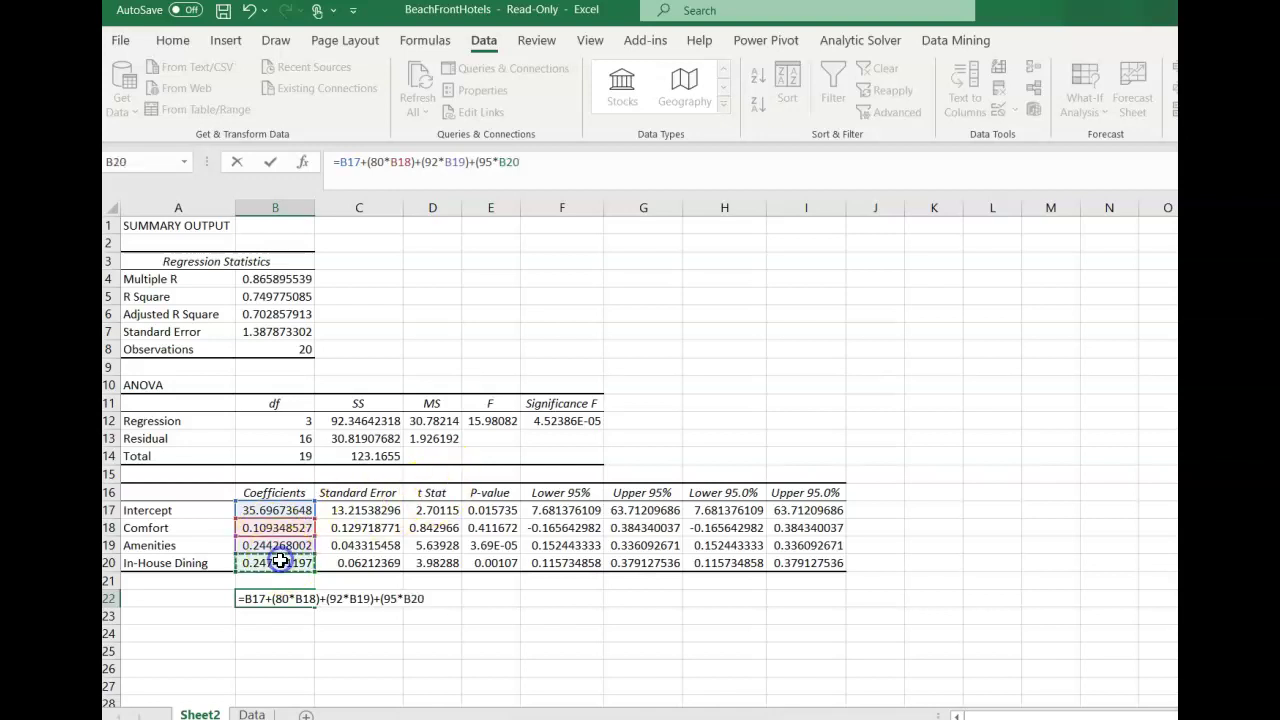
pyautogui.write(')')
pyautogui.press('Return')
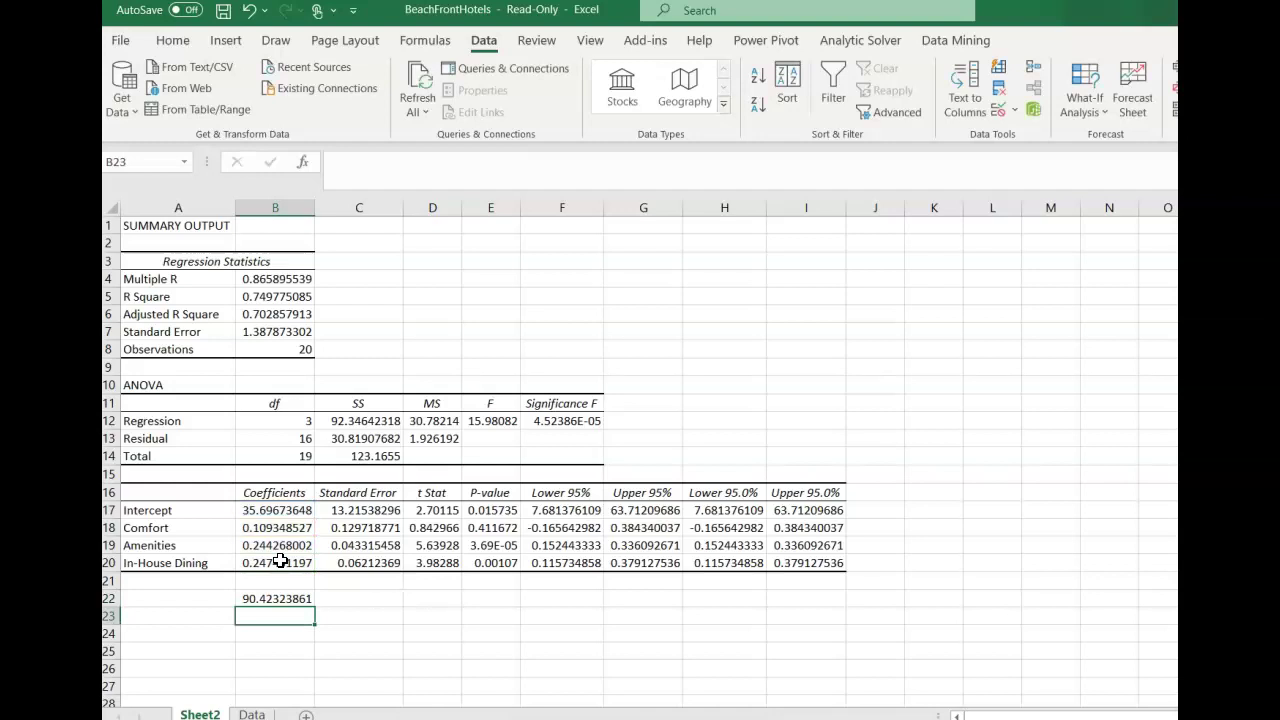
# Label the prediction 'Overall' in A22 beside the B22 formula
pyautogui.click(203, 596)
pyautogui.write('O')
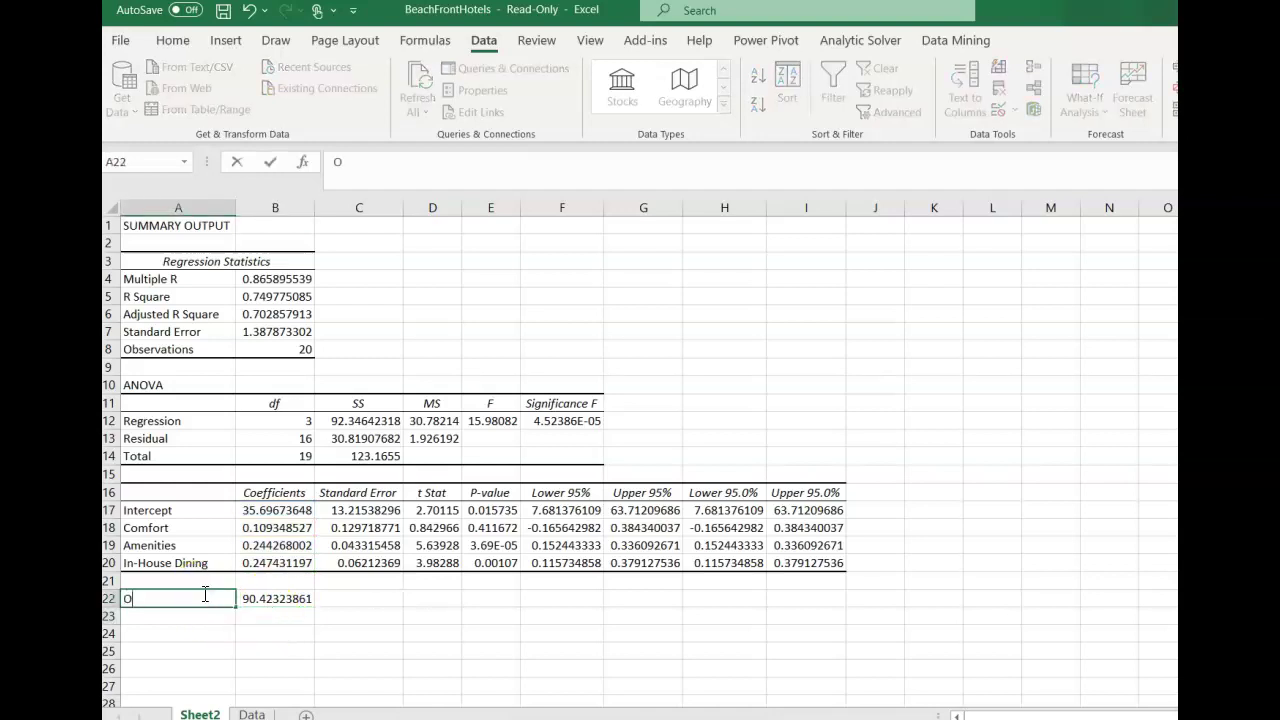
pyautogui.write('verall')
pyautogui.press('Return')
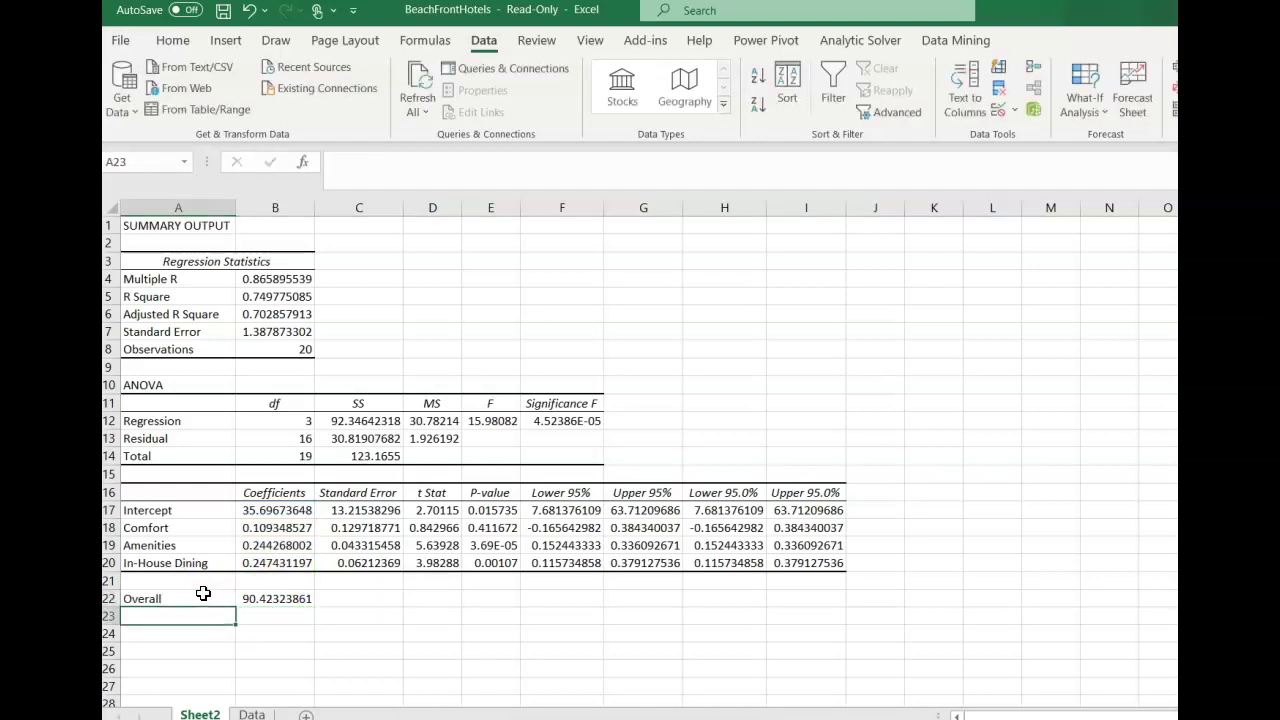
pyautogui.click(275, 599)
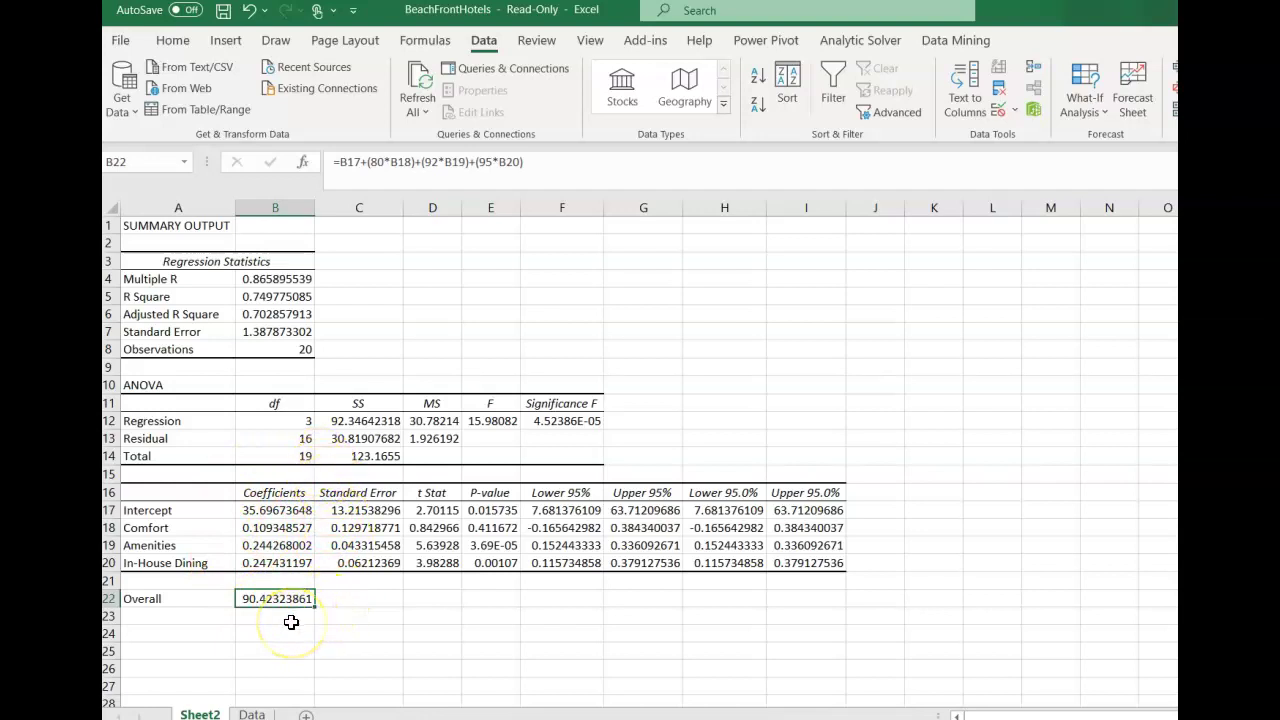
pyautogui.click(188, 604)
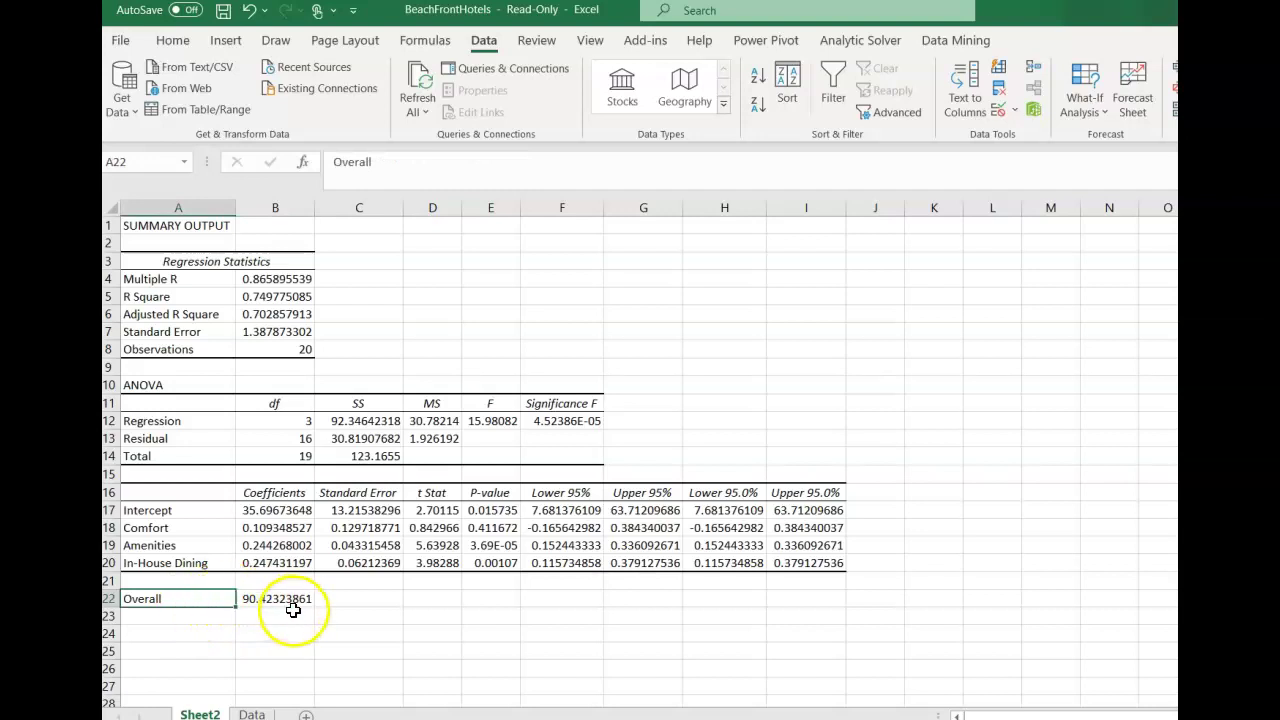
# Add the label 'Actual' in A23 with the actual value 92 in B23
pyautogui.click(227, 619)
pyautogui.write('Actual')
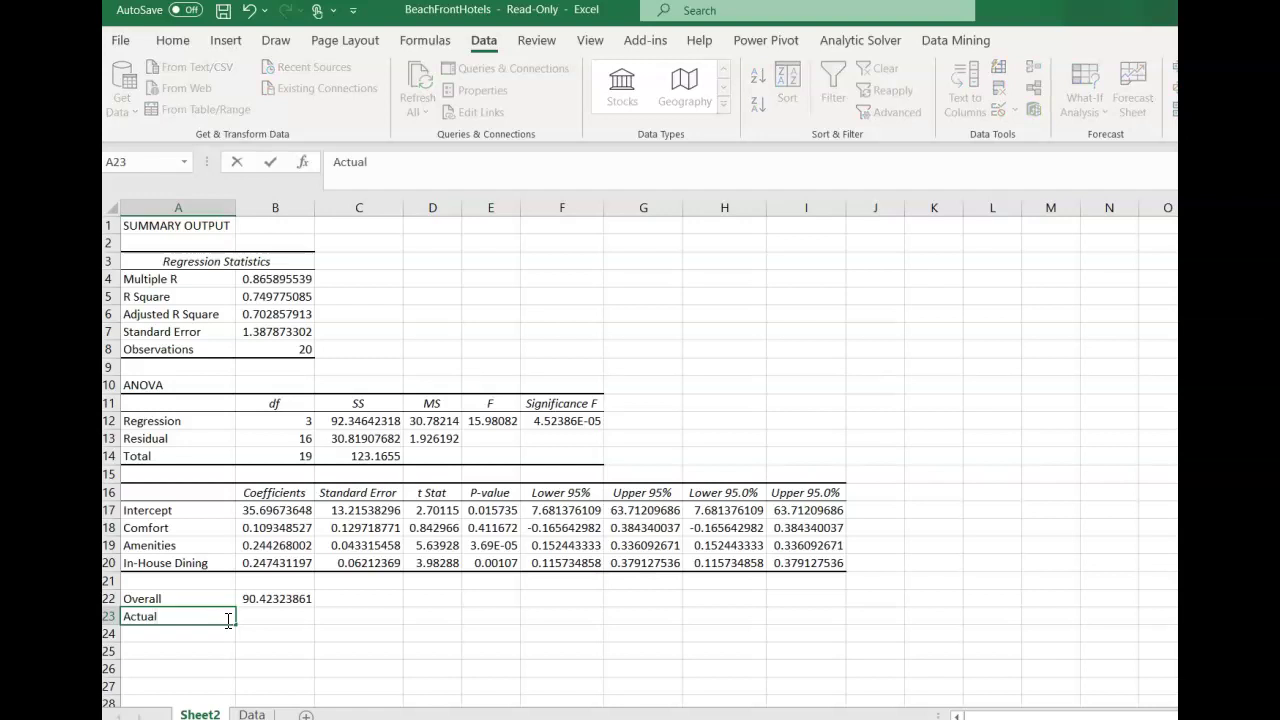
pyautogui.press('Tab')
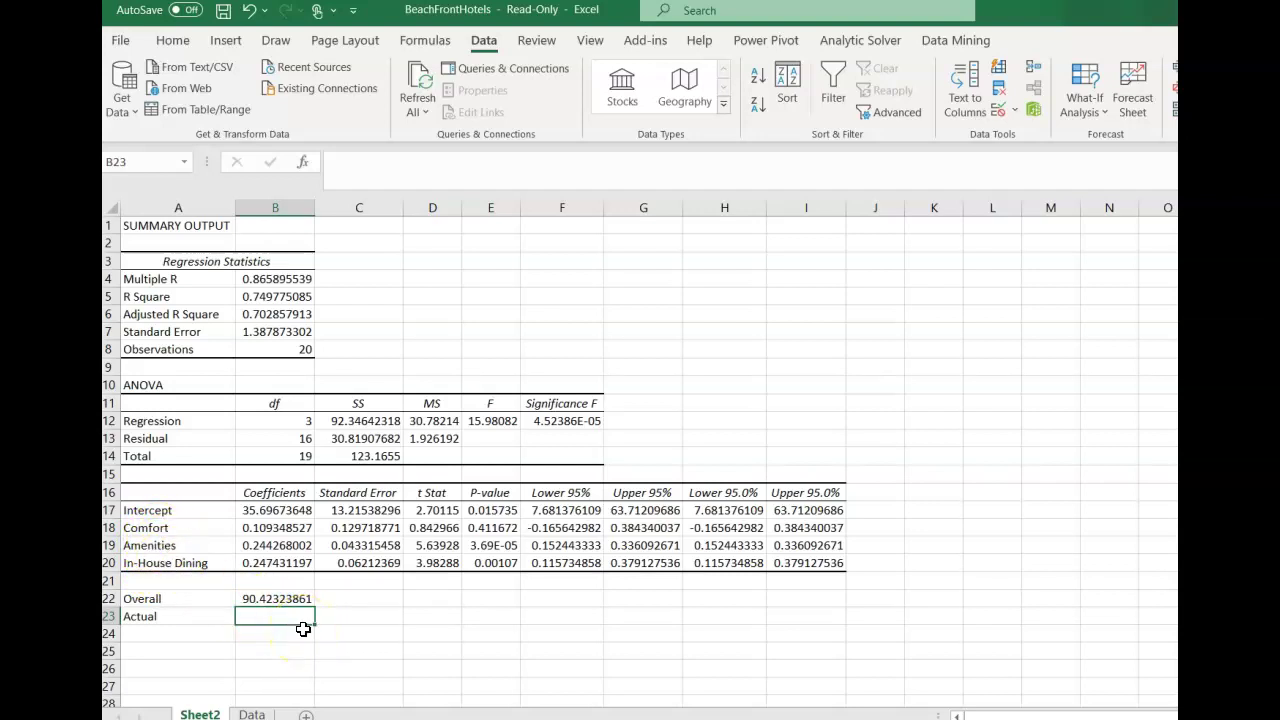
pyautogui.write('92')
pyautogui.press('Return')
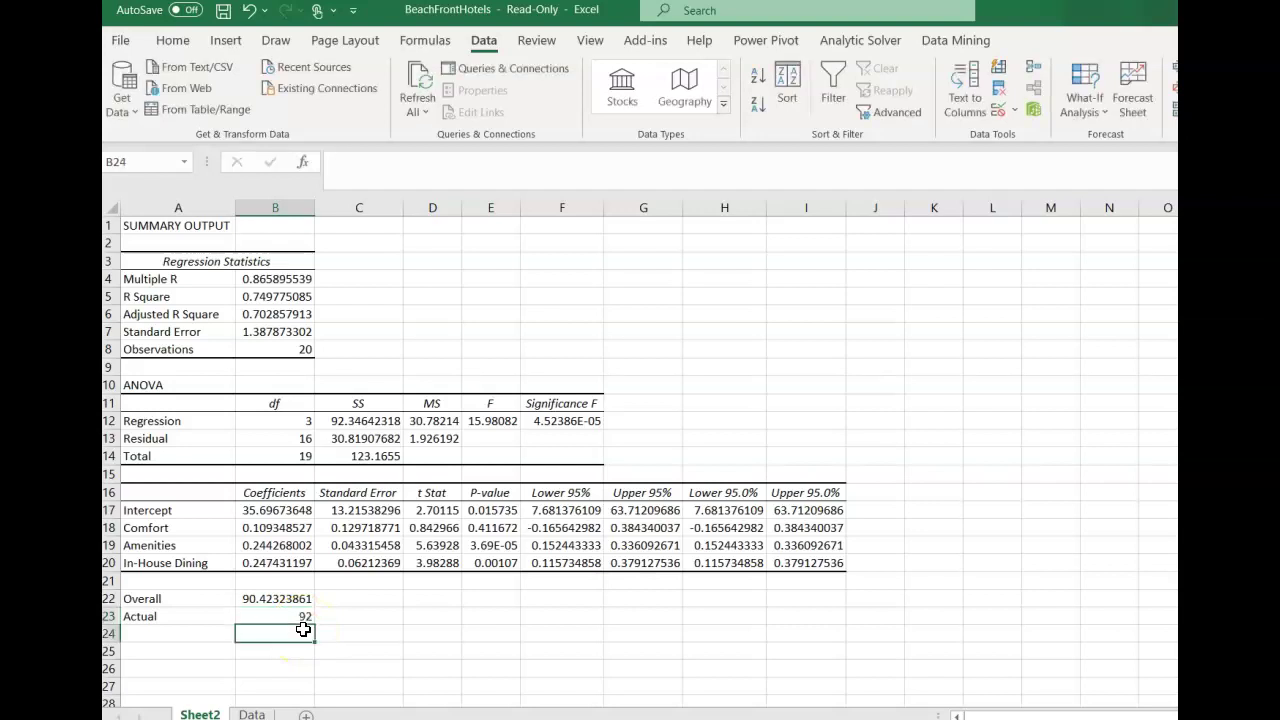
# Compute the residual =B23-B22 in B24, giving 1.576761394
pyautogui.write('=')
pyautogui.click(308, 598)
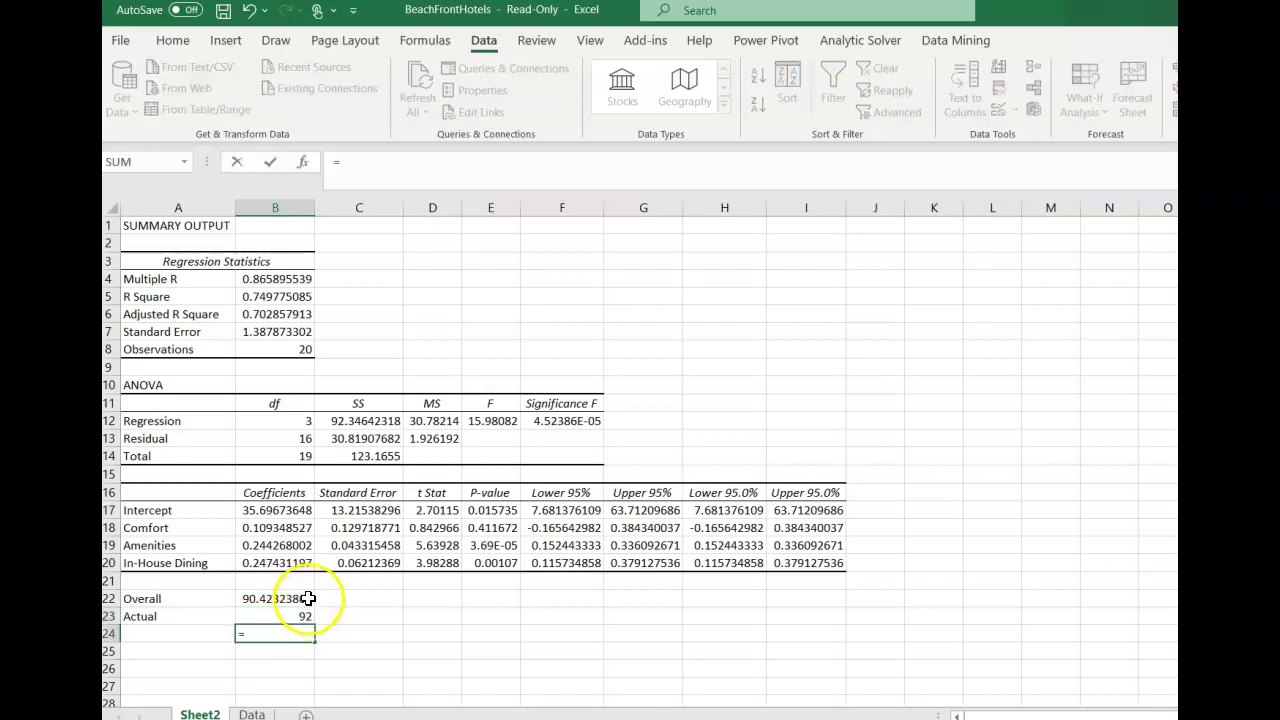
pyautogui.click(304, 606)
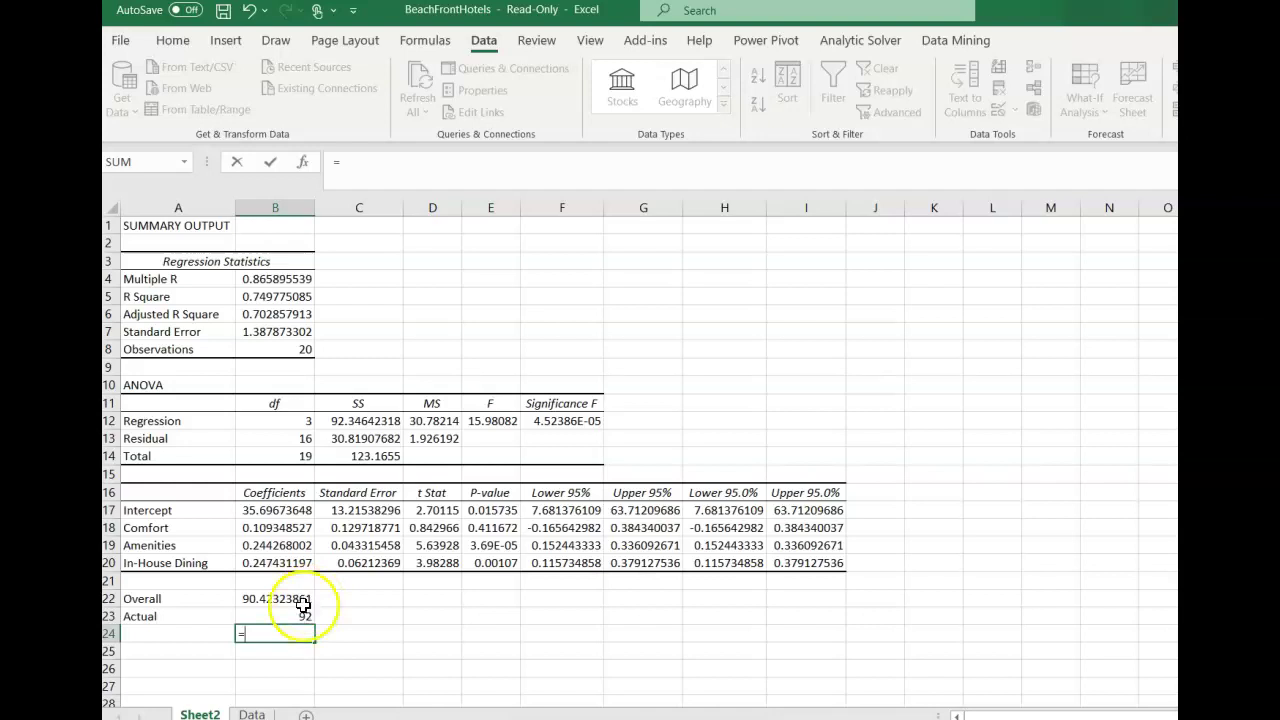
pyautogui.click(305, 619)
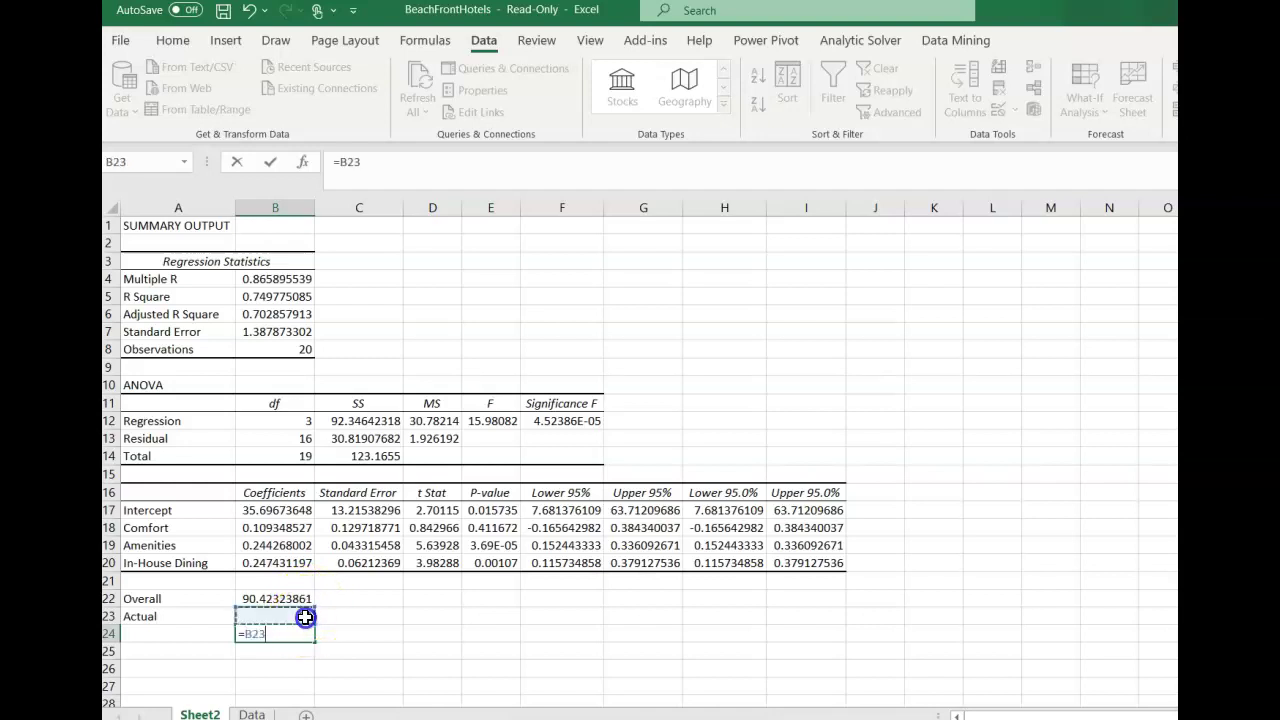
pyautogui.write('-')
pyautogui.click(303, 598)
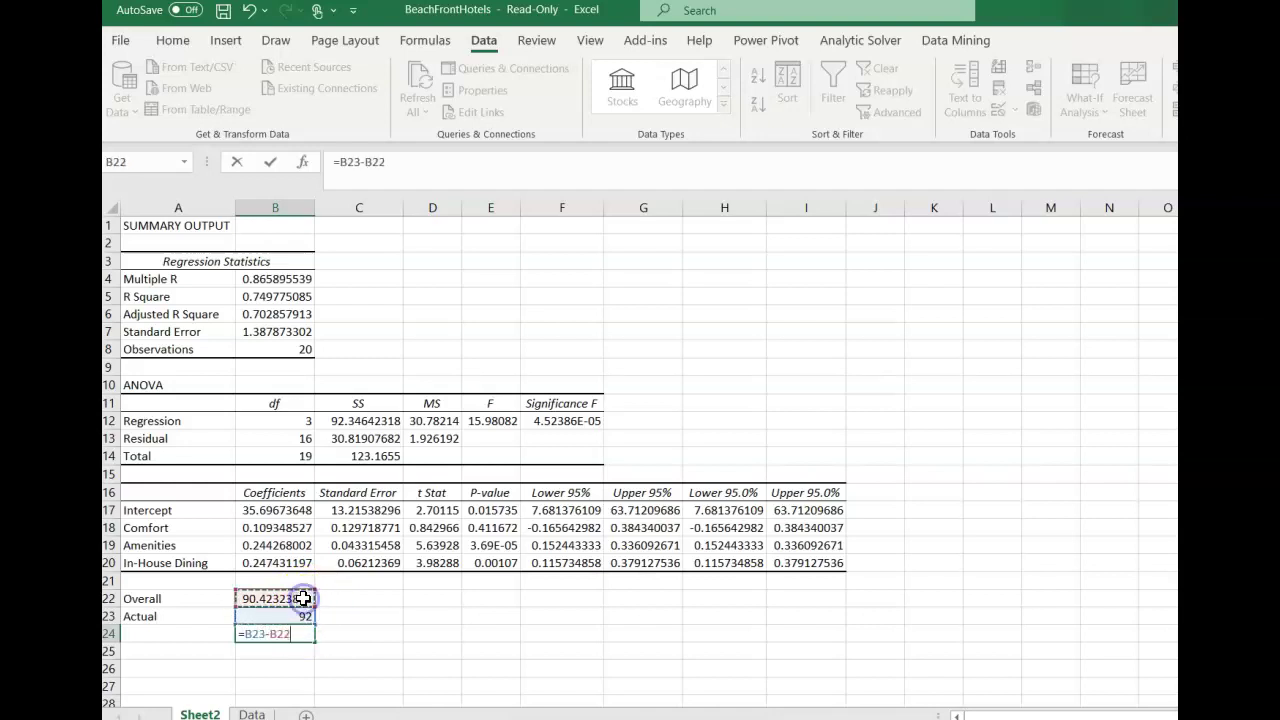
pyautogui.press('Return')
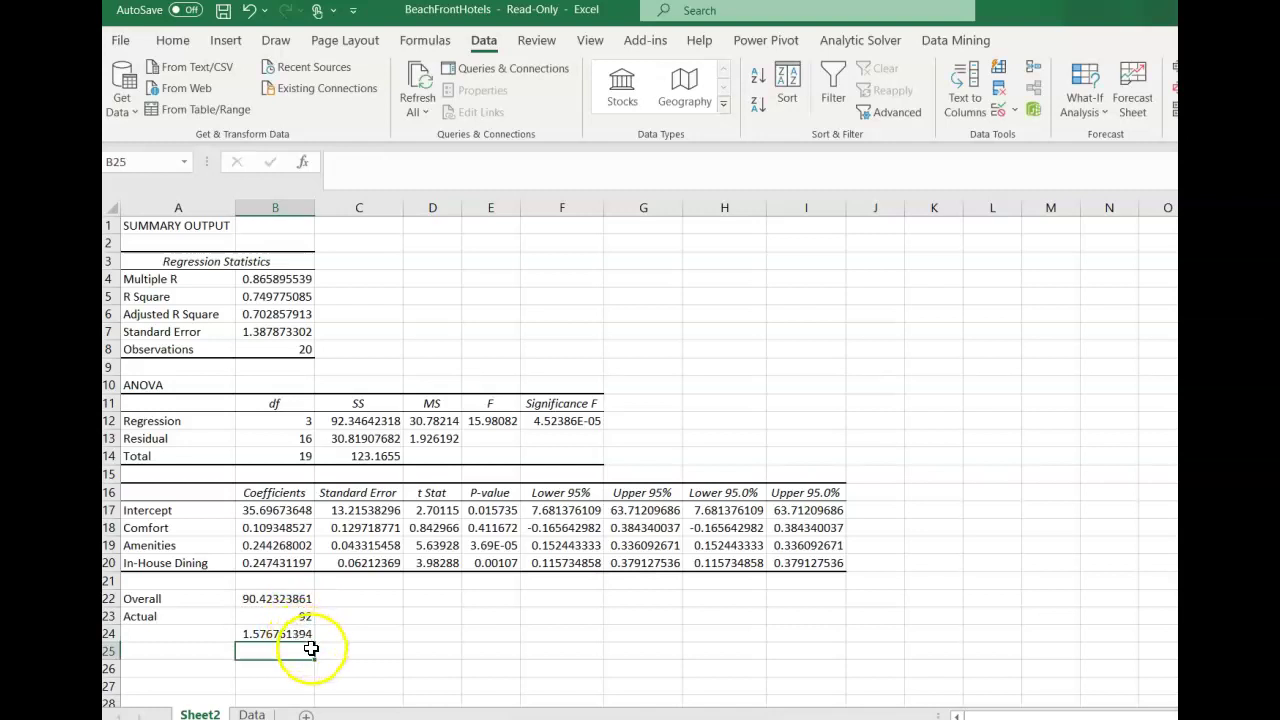
pyautogui.click(308, 634)
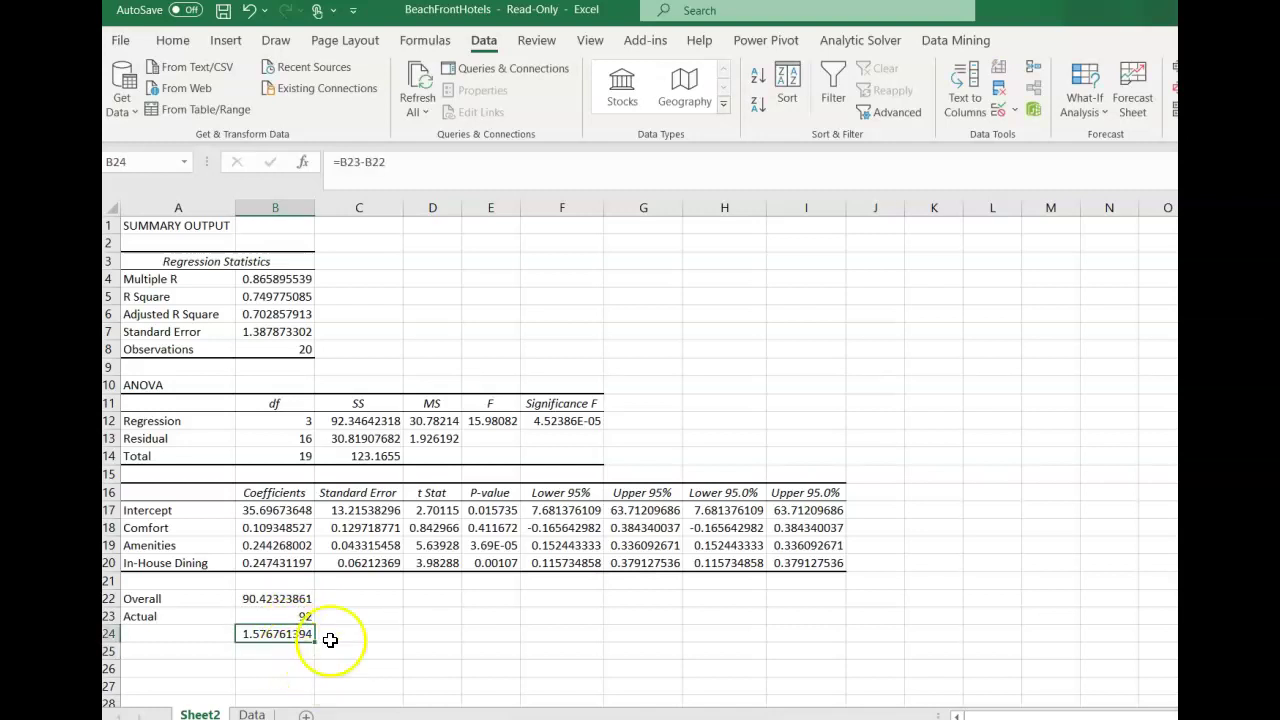